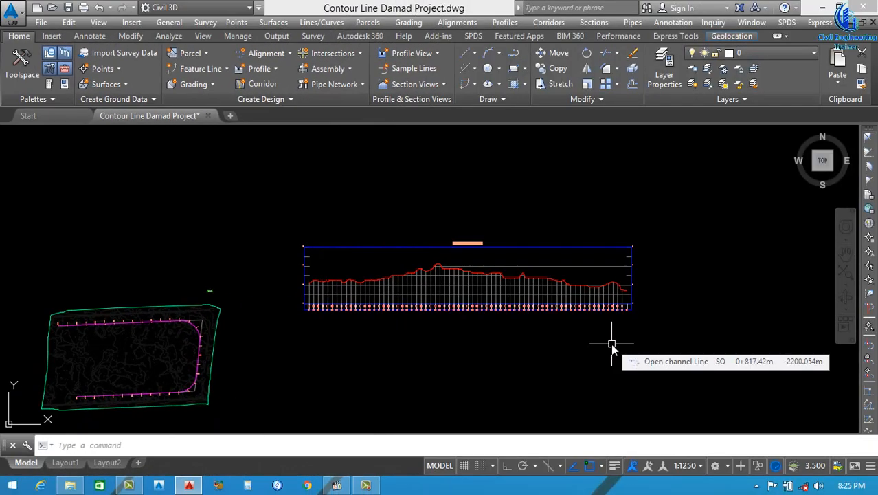
- Examine the open channel assembly above the site boundary and its side slopes
{"action": "scroll", "coordinate": [474, 303], "scroll_direction": "down", "scroll_amount": 4}
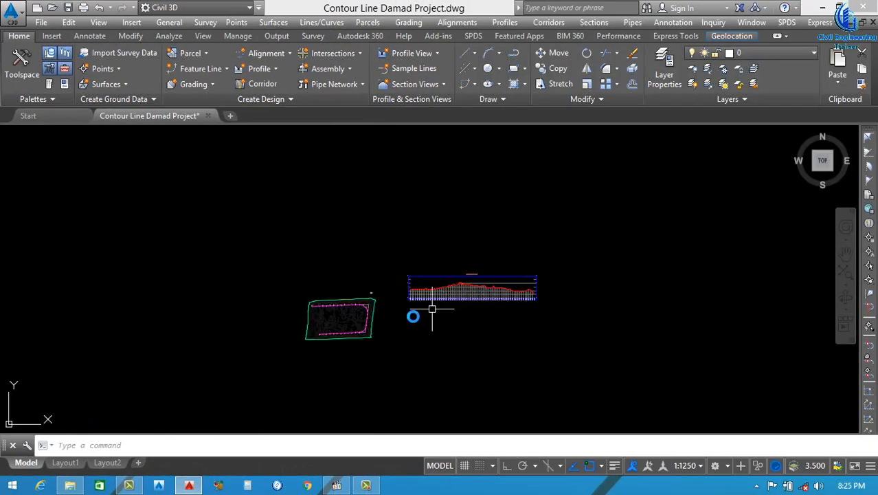
{"action": "scroll", "coordinate": [353, 333], "scroll_direction": "up", "scroll_amount": 6}
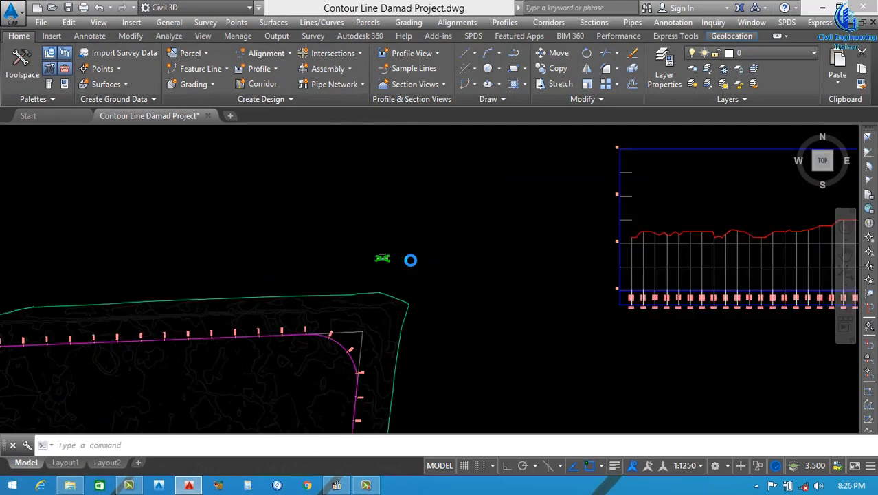
{"action": "scroll", "coordinate": [368, 261], "scroll_direction": "up", "scroll_amount": 6}
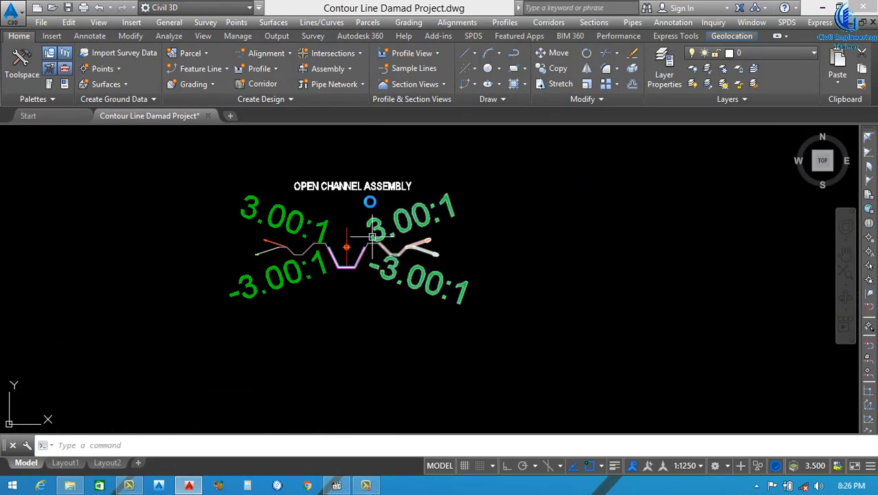
{"action": "scroll", "coordinate": [402, 274], "scroll_direction": "down", "scroll_amount": 1}
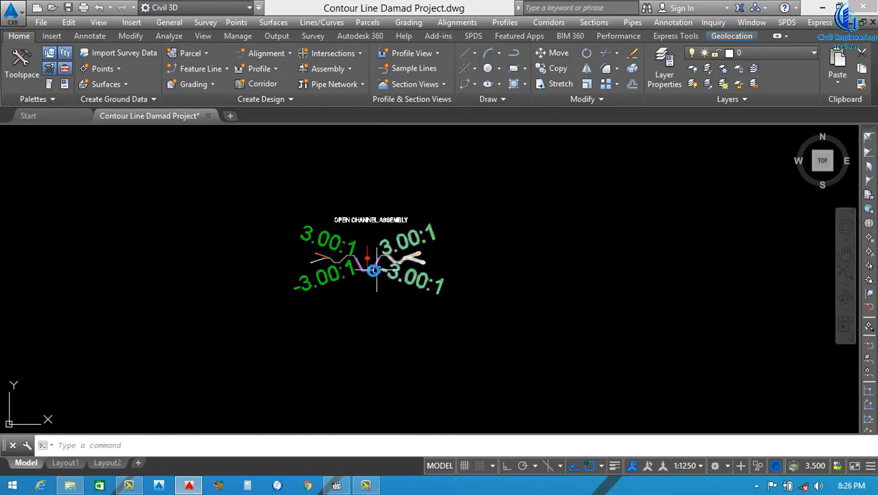
{"action": "scroll", "coordinate": [373, 270], "scroll_direction": "up", "scroll_amount": 3}
{"action": "scroll", "coordinate": [405, 255], "scroll_direction": "down", "scroll_amount": 6}
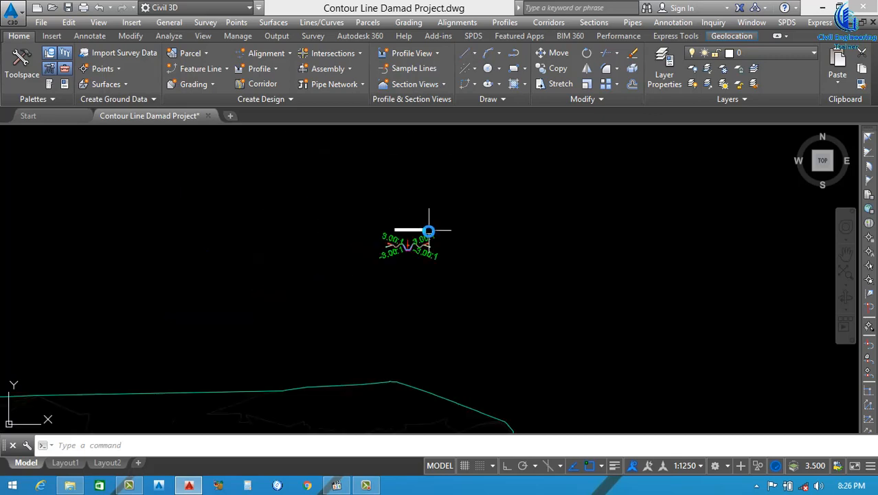
{"action": "scroll", "coordinate": [417, 239], "scroll_direction": "down", "scroll_amount": 5}
- Examine the open channel alignment inside the surface boundary and the existing ground line in its profile view
{"action": "scroll", "coordinate": [303, 254], "scroll_direction": "up", "scroll_amount": 2}
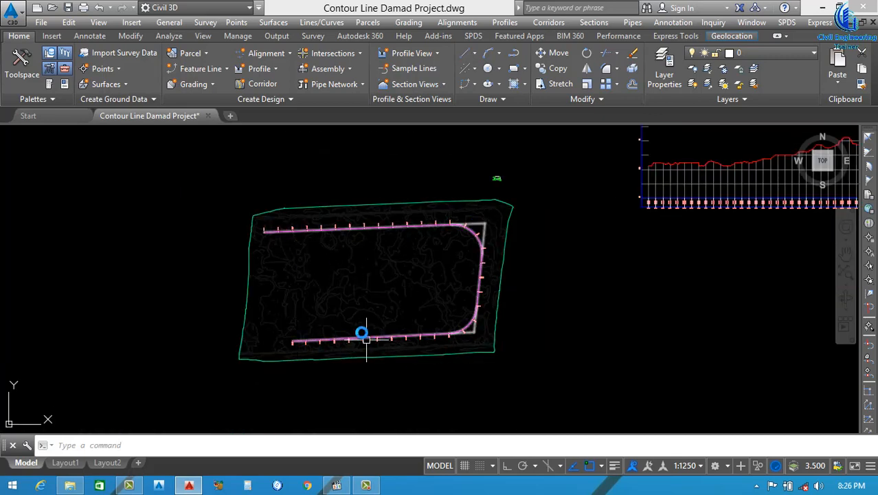
{"action": "scroll", "coordinate": [327, 357], "scroll_direction": "down", "scroll_amount": 4}
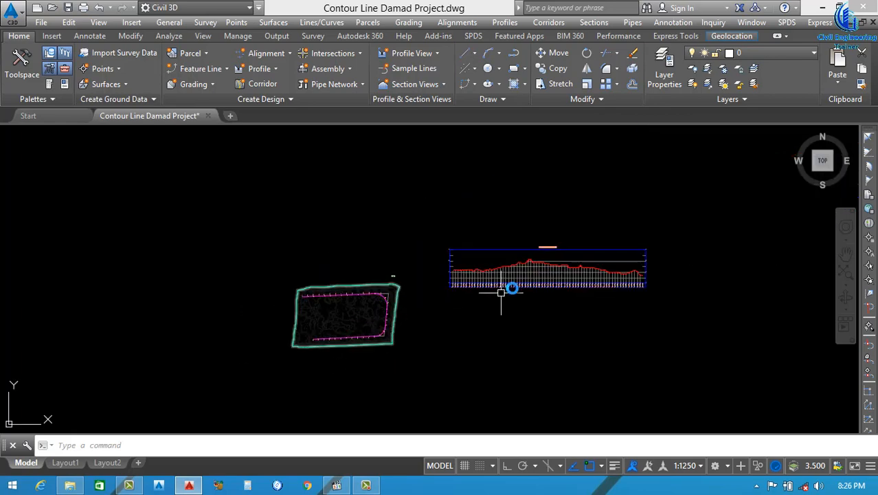
{"action": "scroll", "coordinate": [291, 316], "scroll_direction": "up", "scroll_amount": 2}
{"action": "scroll", "coordinate": [290, 317], "scroll_direction": "up", "scroll_amount": 2}
{"action": "scroll", "coordinate": [460, 288], "scroll_direction": "down", "scroll_amount": 2}
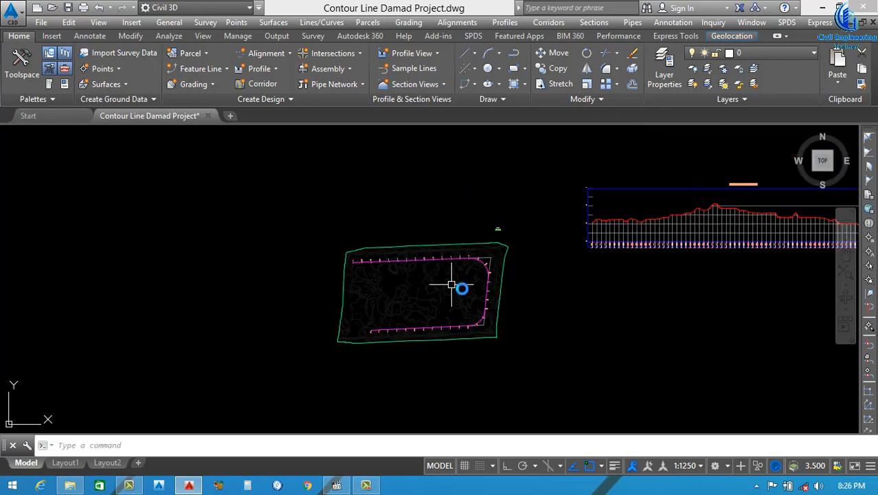
{"action": "scroll", "coordinate": [465, 276], "scroll_direction": "up", "scroll_amount": 2}
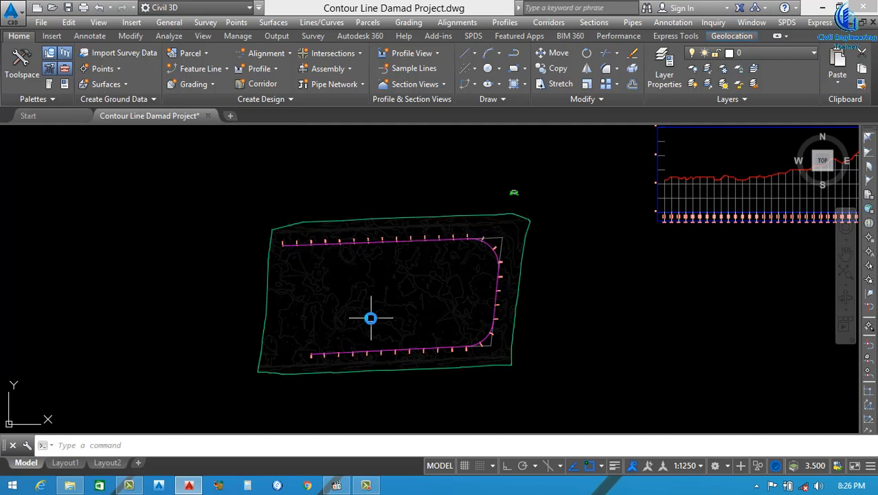
{"action": "scroll", "coordinate": [325, 335], "scroll_direction": "down", "scroll_amount": 2}
{"action": "scroll", "coordinate": [365, 306], "scroll_direction": "down", "scroll_amount": 4}
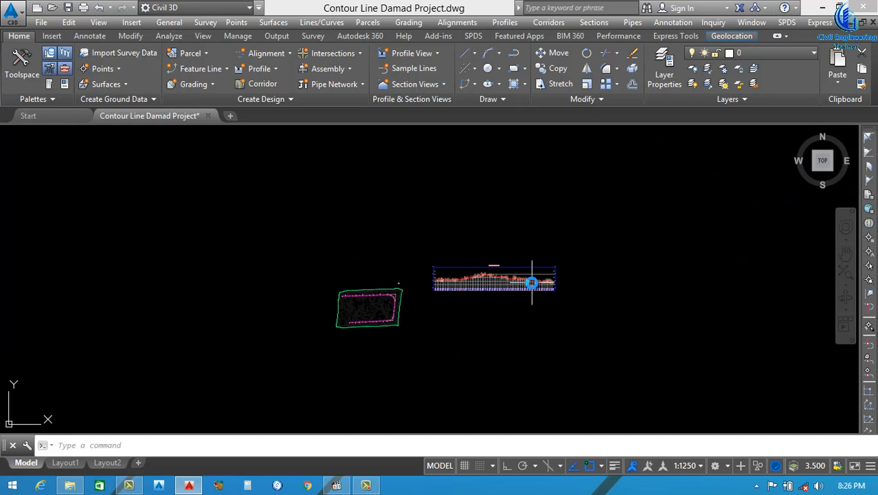
{"action": "scroll", "coordinate": [528, 279], "scroll_direction": "up", "scroll_amount": 4}
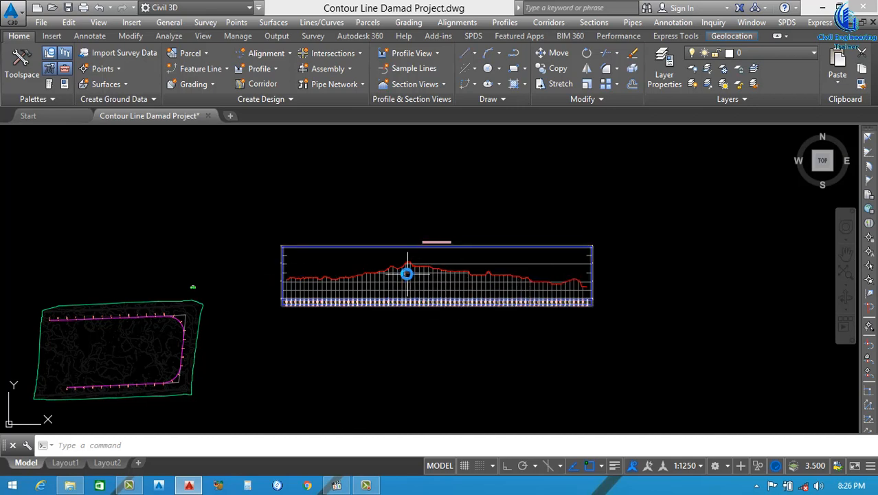
{"action": "scroll", "coordinate": [364, 278], "scroll_direction": "down", "scroll_amount": 4}
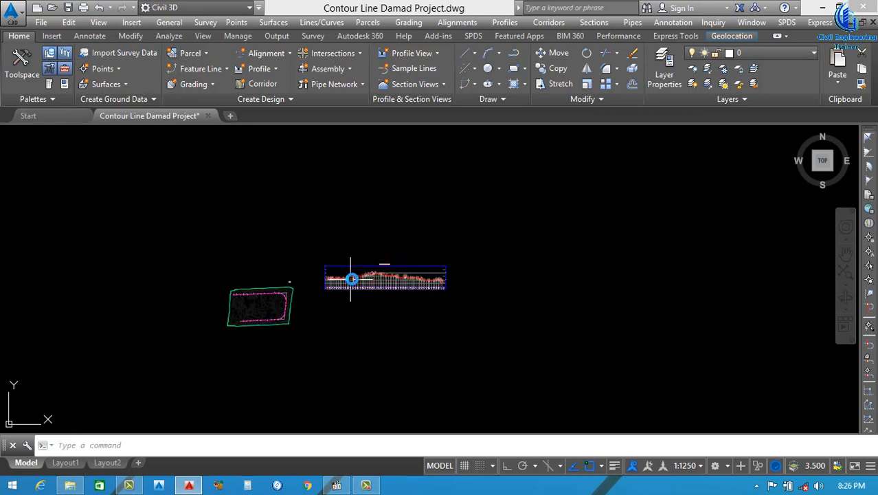
{"action": "scroll", "coordinate": [348, 277], "scroll_direction": "up", "scroll_amount": 4}
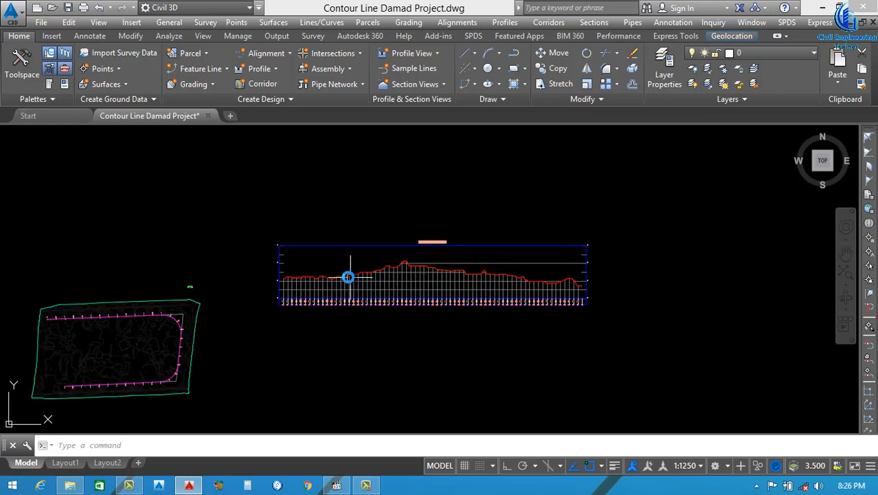
- Create a layout profile named "OPen Channel Design" in the Open channel Line profile view, using the Design Profile style and Complete Label Set
{"action": "left_click", "coordinate": [268, 68]}
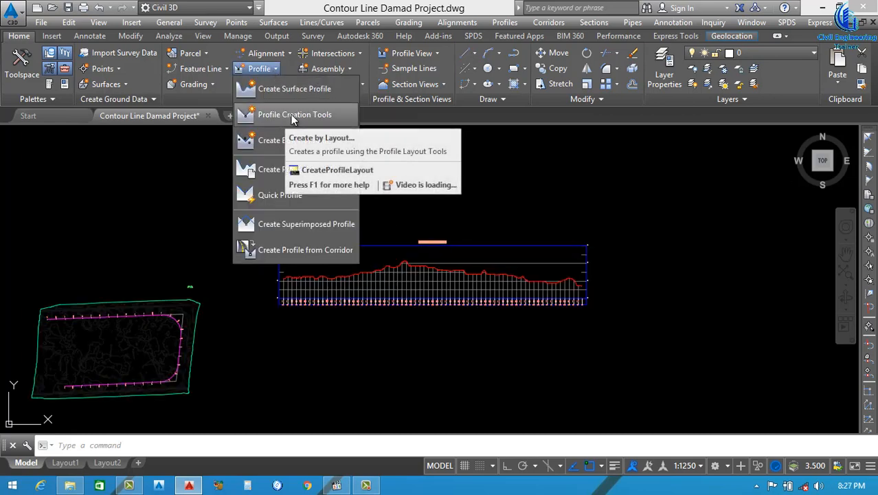
{"action": "left_click", "coordinate": [291, 114]}
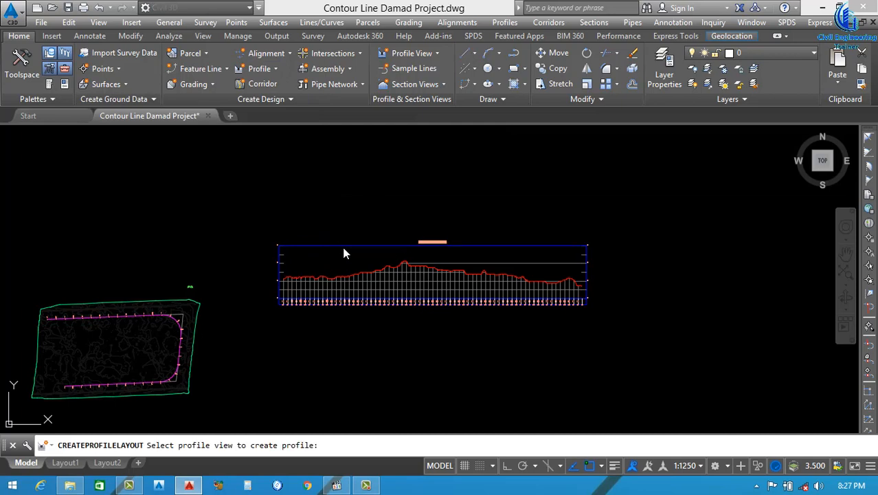
{"action": "left_click", "coordinate": [342, 246]}
{"action": "left_click", "coordinate": [377, 107]}
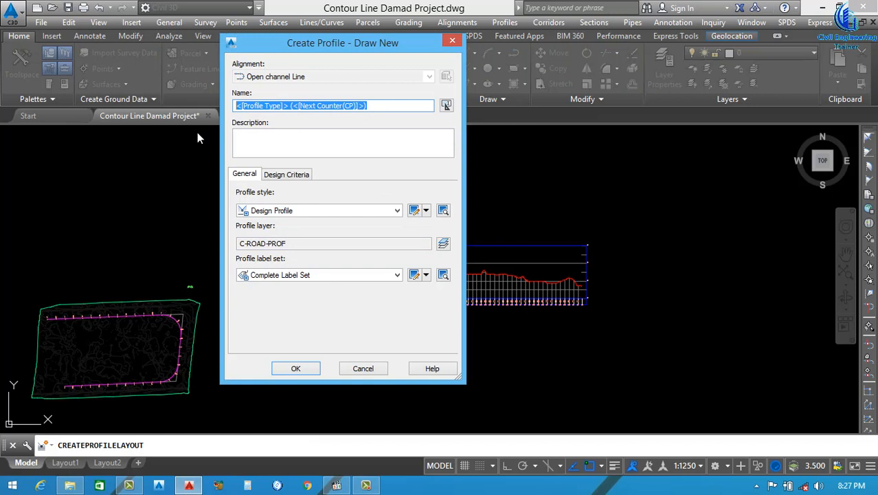
{"action": "key", "text": "BackSpace"}
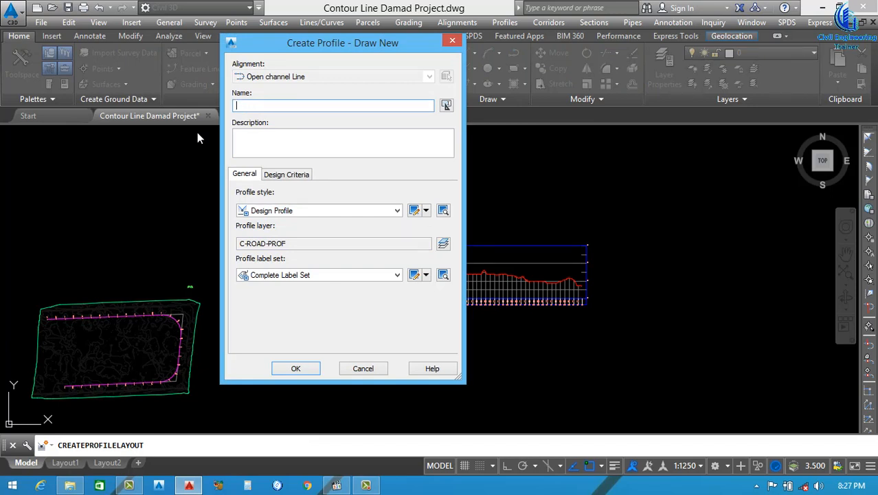
{"action": "type", "text": "OPen Channel Design"}
{"action": "left_click", "coordinate": [300, 210]}
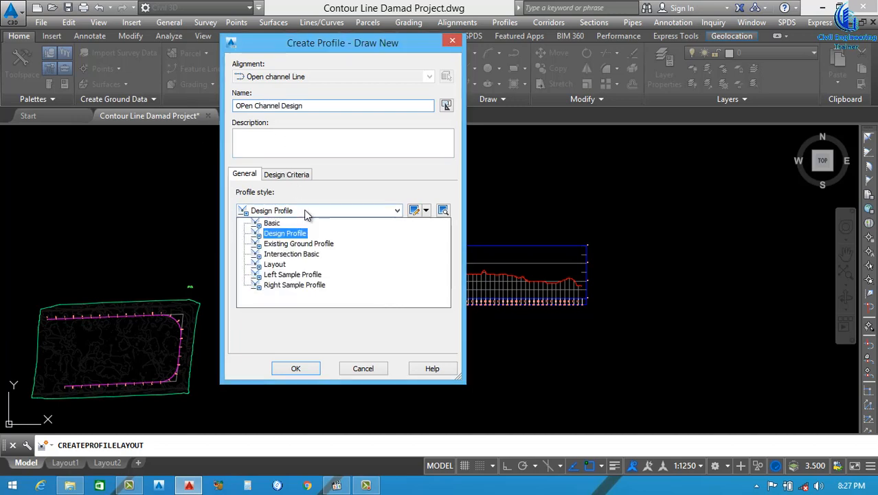
{"action": "left_click", "coordinate": [302, 232]}
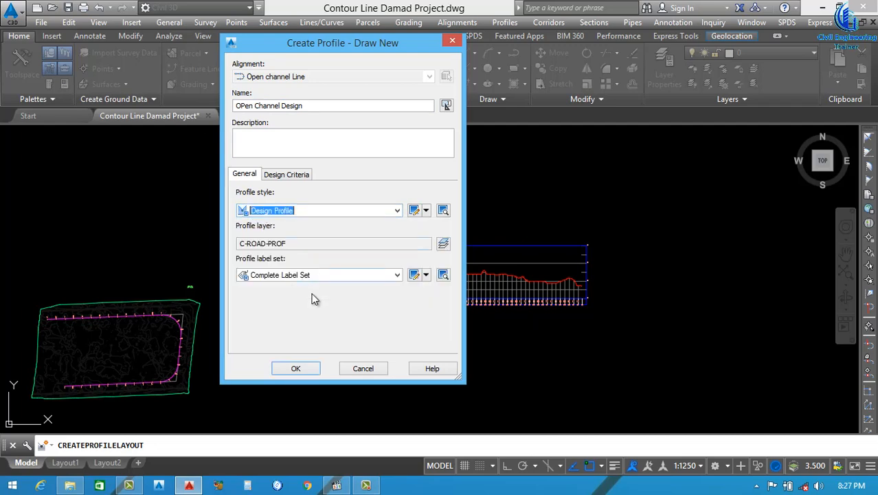
{"action": "left_click", "coordinate": [297, 369]}
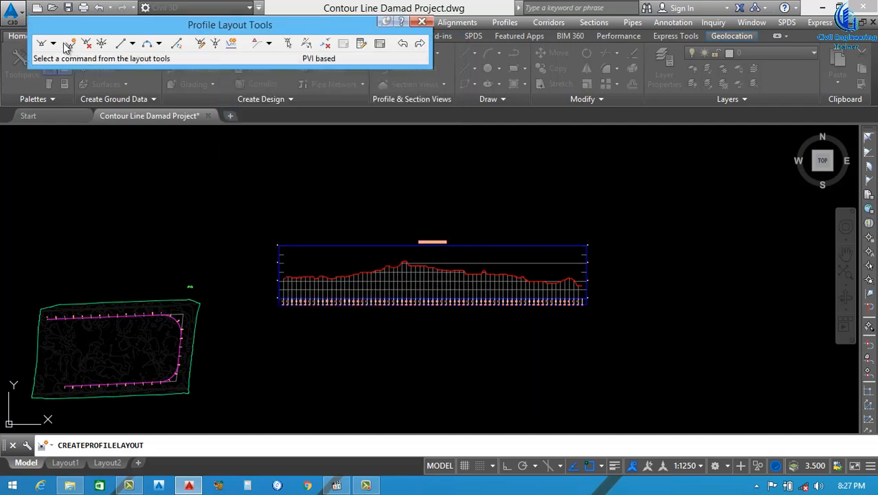
- Using Draw Tangents without curves, draw the first design tangent from station 0+000 at elevation 69 to station 0+600 at elevation 67
{"action": "left_click", "coordinate": [53, 44]}
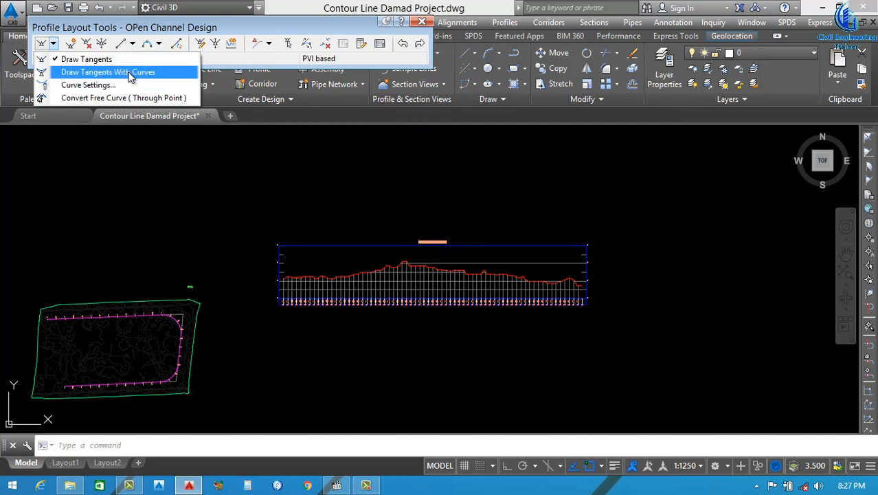
{"action": "left_click", "coordinate": [85, 60]}
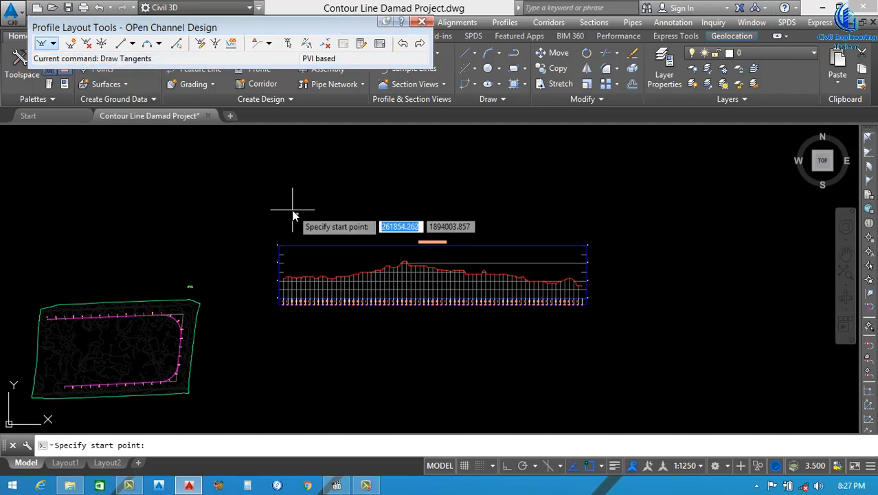
{"action": "scroll", "coordinate": [325, 260], "scroll_direction": "up", "scroll_amount": 2}
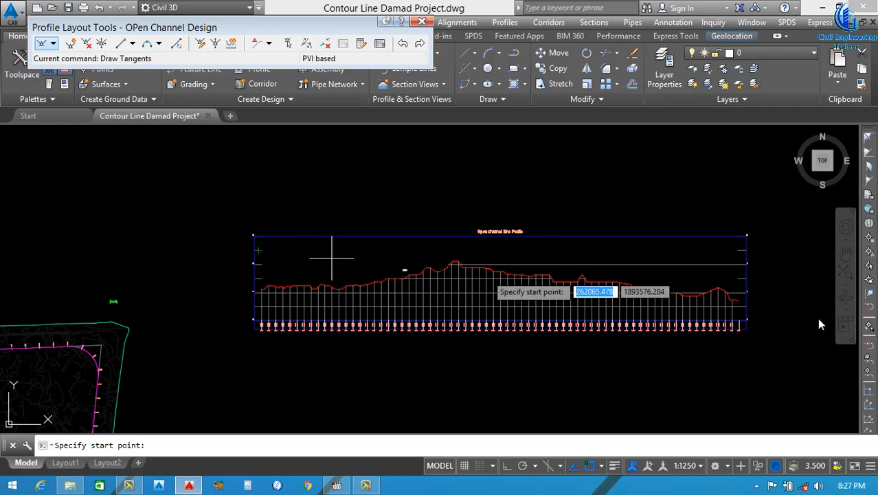
{"action": "scroll", "coordinate": [282, 265], "scroll_direction": "up", "scroll_amount": 2}
{"action": "scroll", "coordinate": [282, 265], "scroll_direction": "up", "scroll_amount": 2}
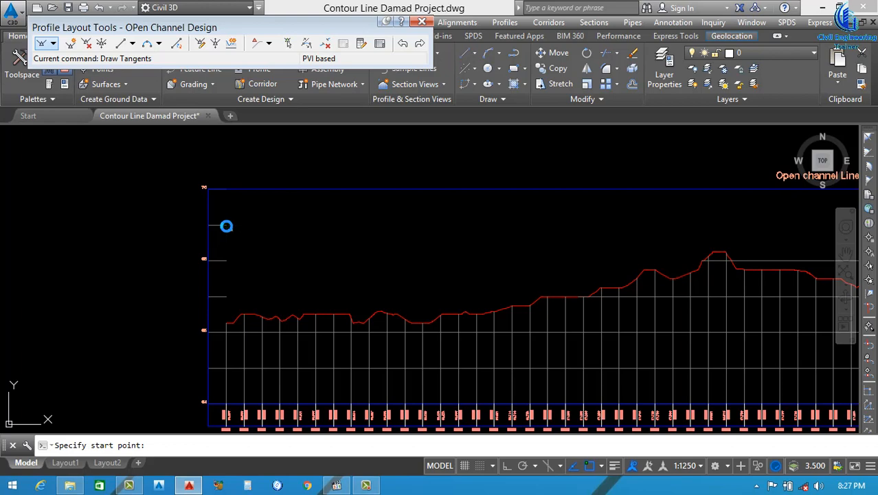
{"action": "left_click", "coordinate": [227, 226]}
{"action": "scroll", "coordinate": [292, 240], "scroll_direction": "down", "scroll_amount": 3}
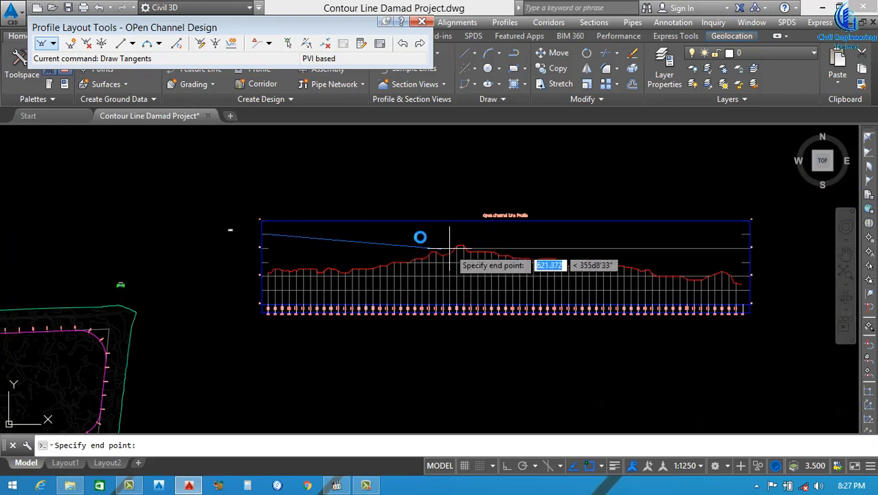
{"action": "scroll", "coordinate": [446, 244], "scroll_direction": "up", "scroll_amount": 1}
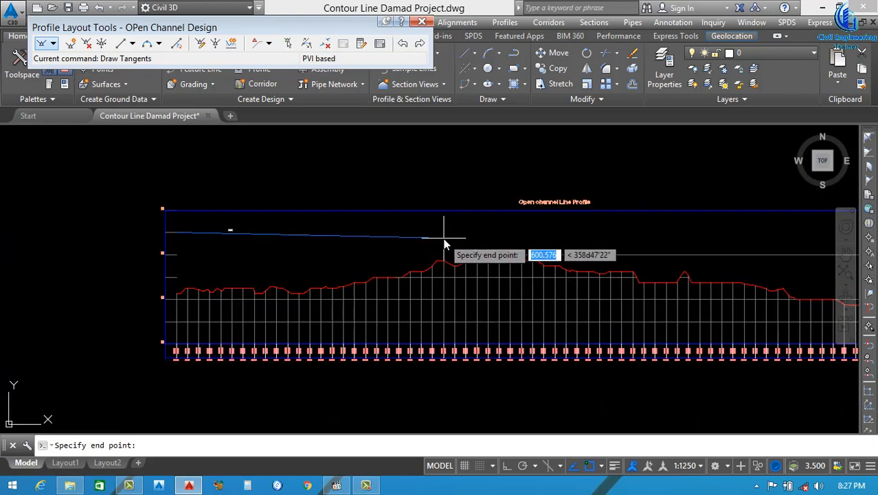
{"action": "scroll", "coordinate": [444, 269], "scroll_direction": "up", "scroll_amount": 1}
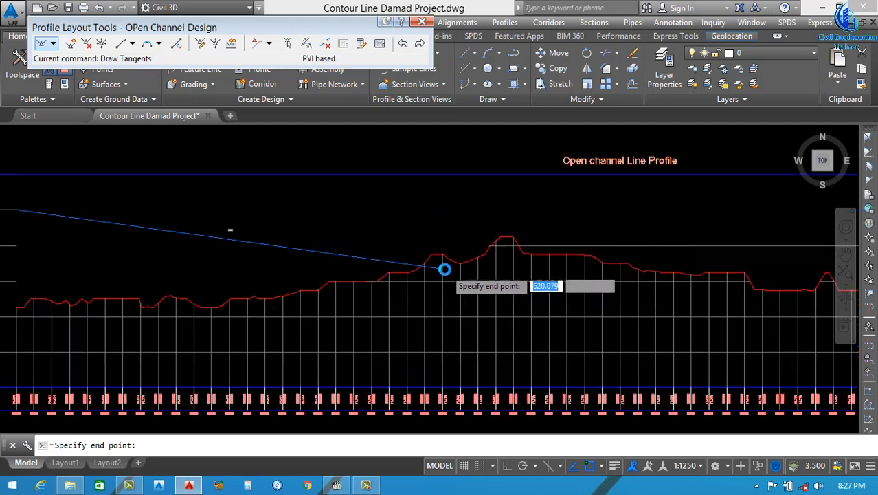
{"action": "scroll", "coordinate": [443, 271], "scroll_direction": "up", "scroll_amount": 1}
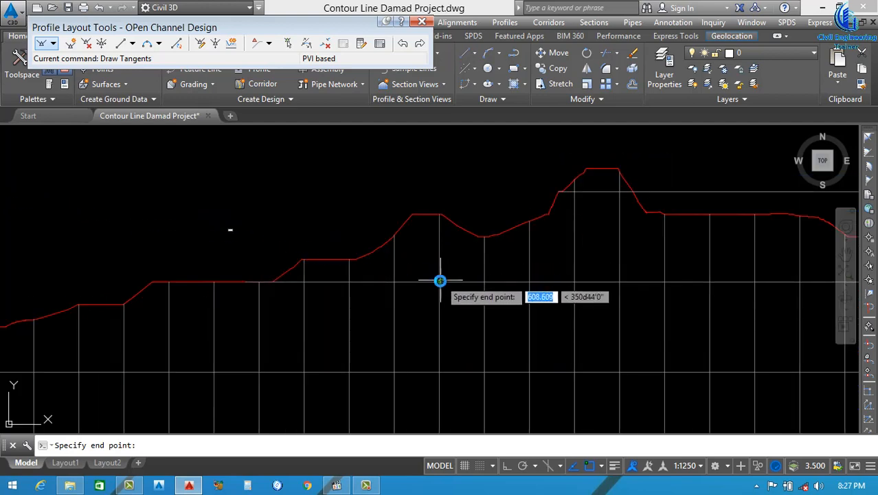
{"action": "left_click", "coordinate": [440, 280]}
- Continue the design profile down to station 0+700 at elevation 66 and level on to station 1+300
{"action": "scroll", "coordinate": [435, 248], "scroll_direction": "down", "scroll_amount": 2}
{"action": "scroll", "coordinate": [479, 283], "scroll_direction": "up", "scroll_amount": 1}
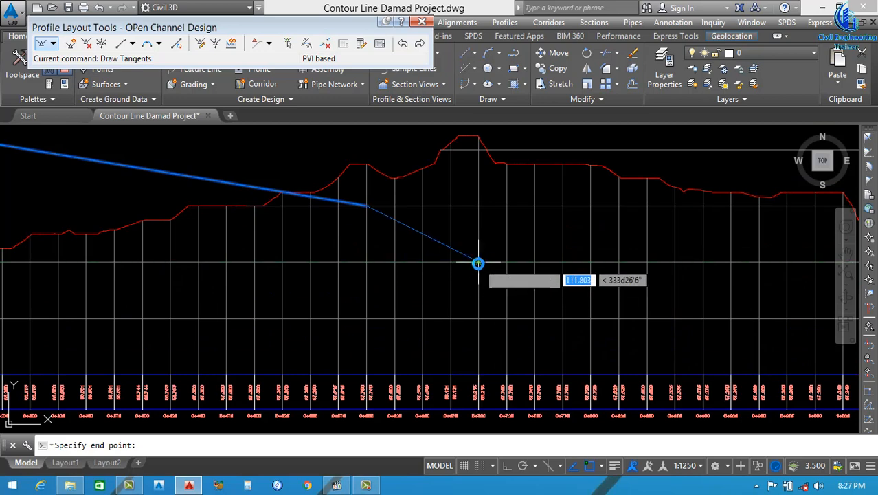
{"action": "left_click", "coordinate": [478, 264]}
{"action": "scroll", "coordinate": [531, 257], "scroll_direction": "down", "scroll_amount": 3}
{"action": "scroll", "coordinate": [577, 258], "scroll_direction": "up", "scroll_amount": 1}
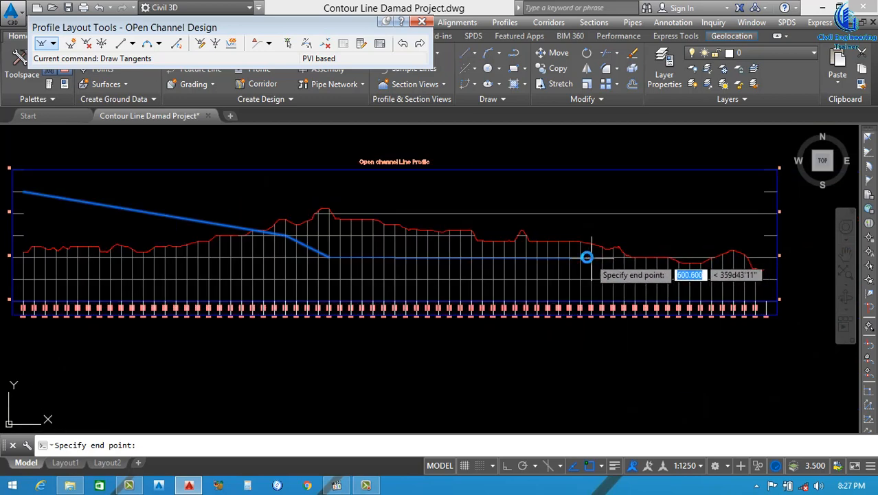
{"action": "scroll", "coordinate": [586, 257], "scroll_direction": "up", "scroll_amount": 4}
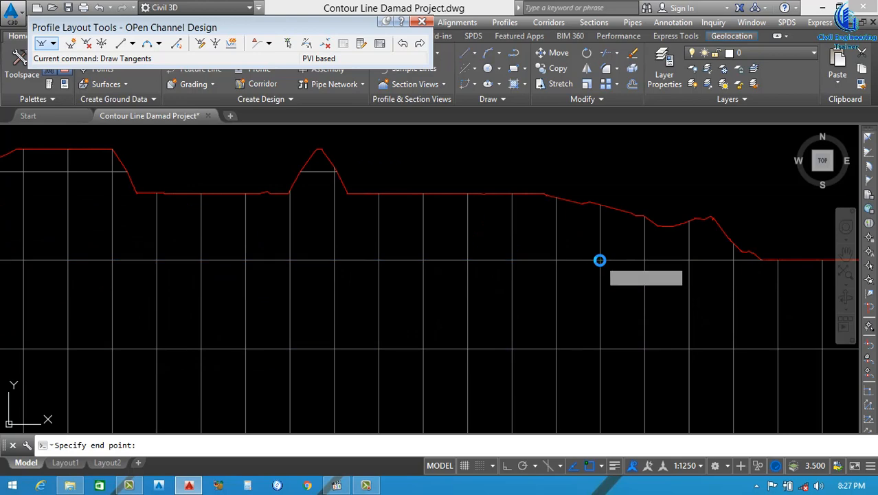
{"action": "left_click", "coordinate": [600, 260]}
- Extend the design profile down to station 1+450 at elevation 65 and level on to the end of the ground line near 1+700
{"action": "scroll", "coordinate": [584, 256], "scroll_direction": "down", "scroll_amount": 5}
{"action": "scroll", "coordinate": [657, 286], "scroll_direction": "up", "scroll_amount": 4}
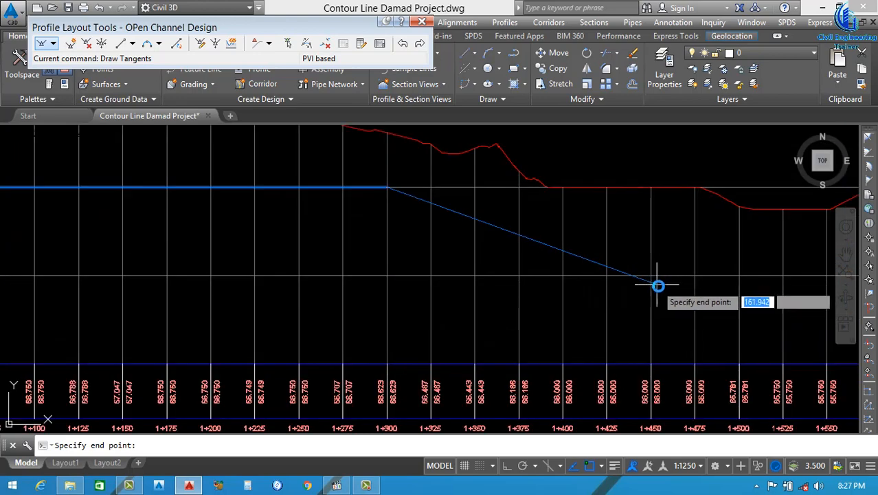
{"action": "left_click", "coordinate": [649, 274]}
{"action": "scroll", "coordinate": [608, 265], "scroll_direction": "down", "scroll_amount": 4}
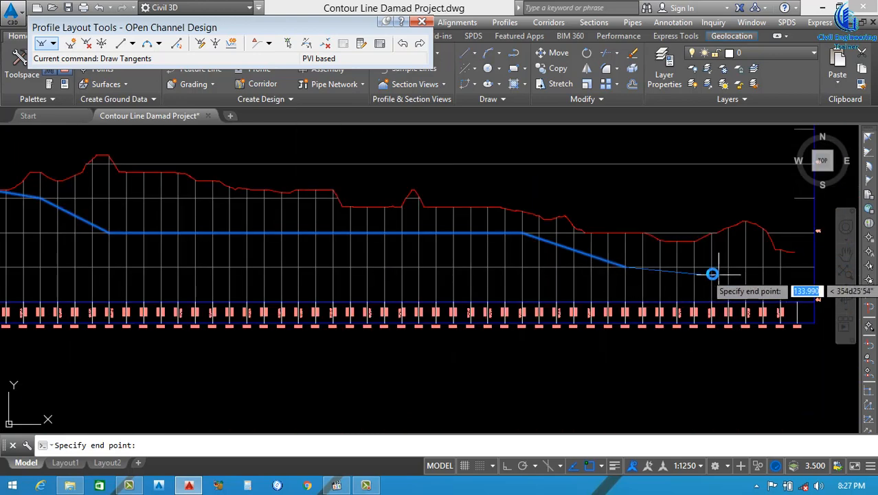
{"action": "scroll", "coordinate": [797, 265], "scroll_direction": "up", "scroll_amount": 4}
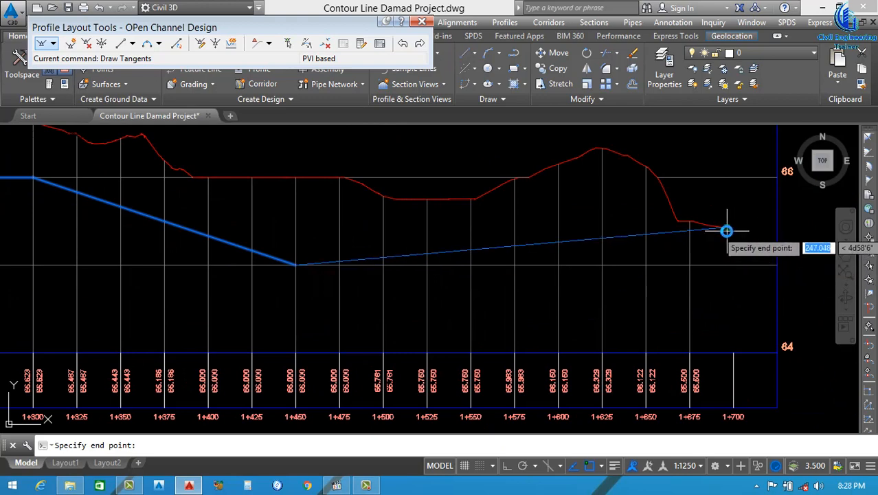
{"action": "left_click", "coordinate": [728, 265]}
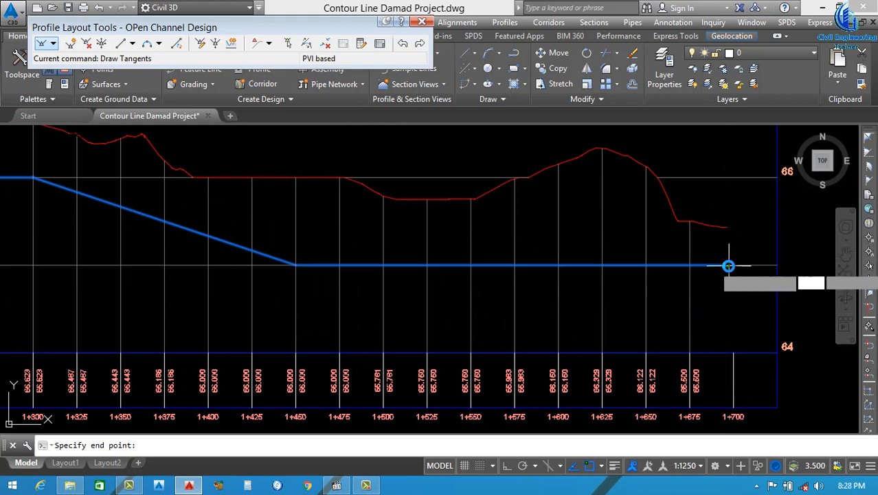
- Finish drawing the design tangents and move the profile's start point at station 0+000 down to elevation 68
{"action": "key", "text": "Return"}
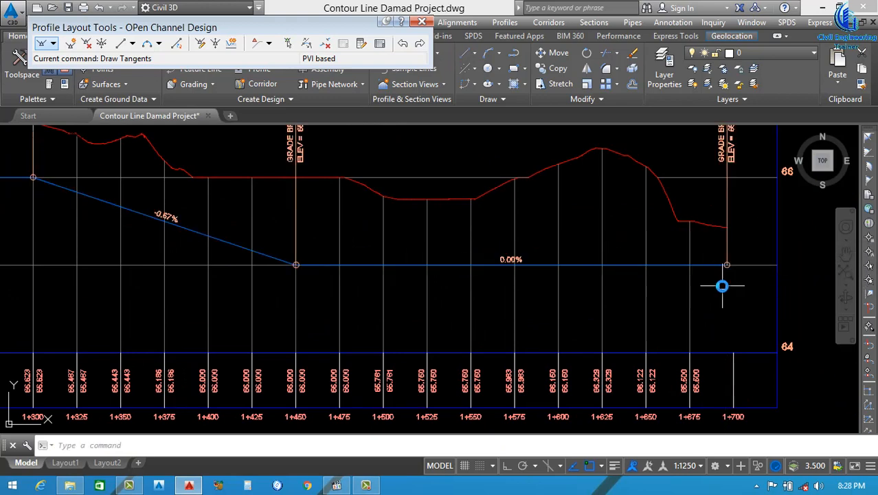
{"action": "scroll", "coordinate": [722, 286], "scroll_direction": "down", "scroll_amount": 6}
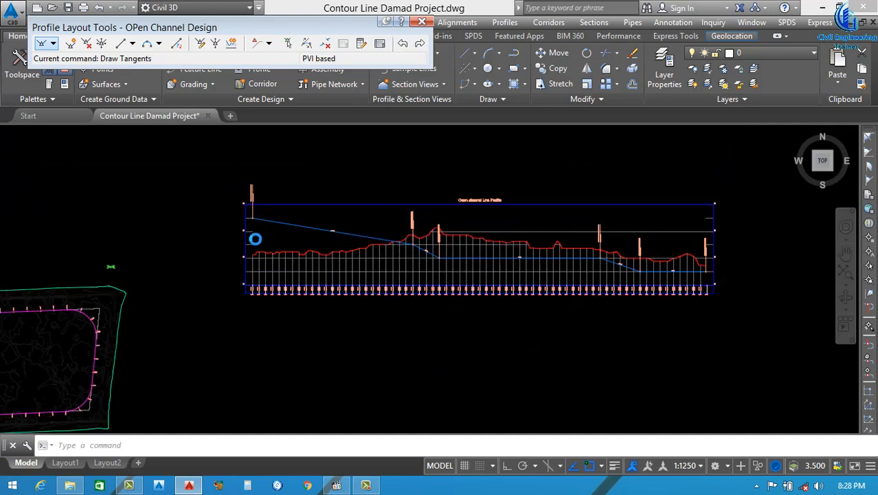
{"action": "scroll", "coordinate": [255, 238], "scroll_direction": "up", "scroll_amount": 4}
{"action": "left_click", "coordinate": [271, 193]}
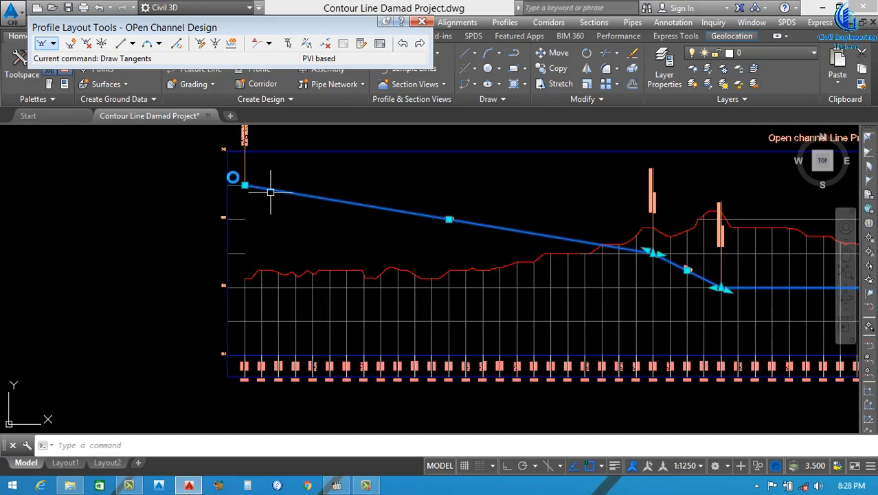
{"action": "scroll", "coordinate": [235, 178], "scroll_direction": "up", "scroll_amount": 2}
{"action": "left_click", "coordinate": [250, 191]}
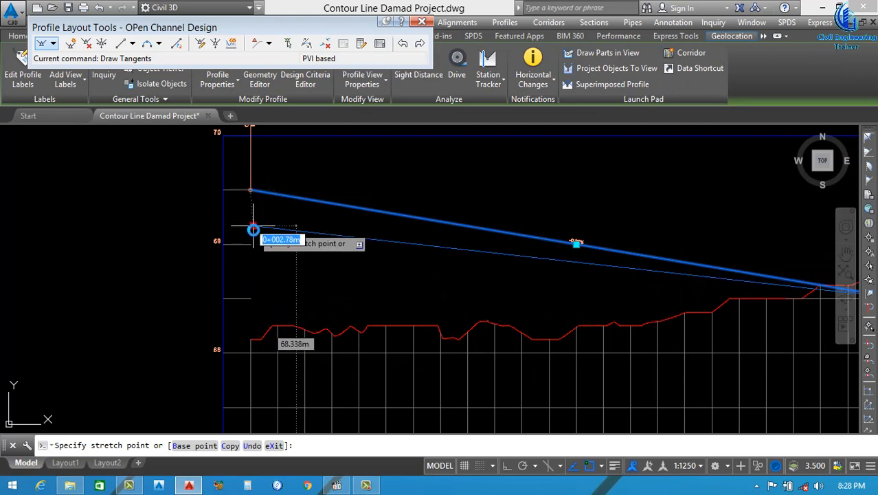
{"action": "left_click", "coordinate": [251, 230]}
{"action": "scroll", "coordinate": [337, 229], "scroll_direction": "down", "scroll_amount": 2}
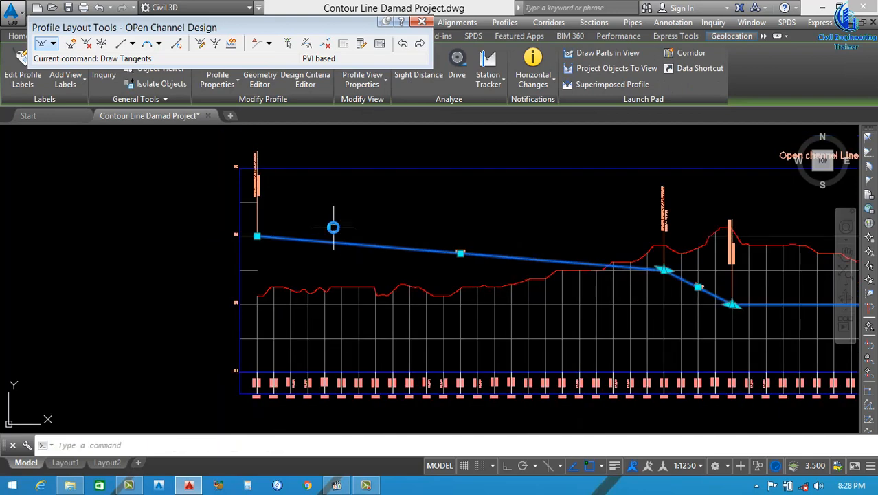
{"action": "key", "text": "Escape"}
- Draw a horizontal reference line at elevation 68 from the profile's start point to just past station 0+550
{"action": "key", "text": "Return"}
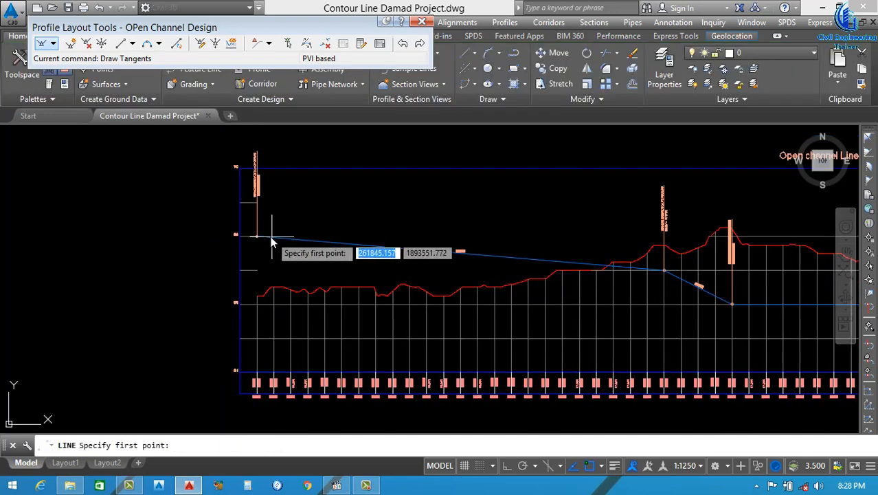
{"action": "scroll", "coordinate": [262, 237], "scroll_direction": "up", "scroll_amount": 5}
{"action": "scroll", "coordinate": [220, 230], "scroll_direction": "up", "scroll_amount": 2}
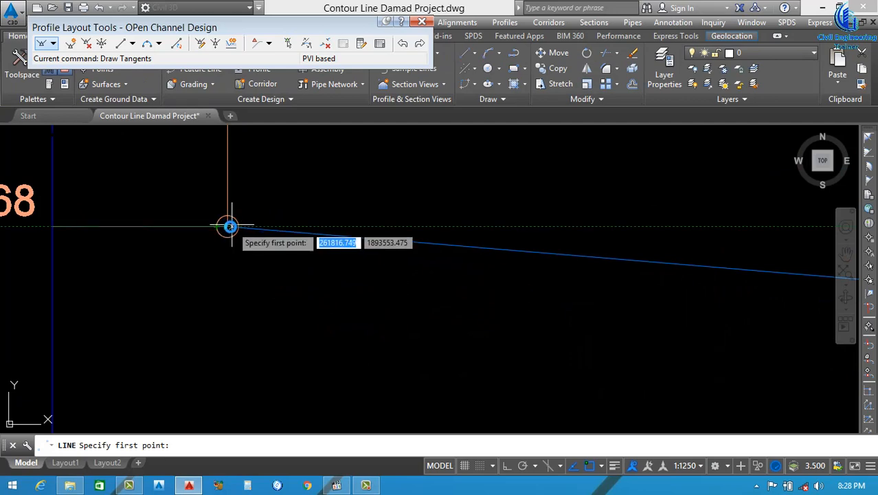
{"action": "left_click", "coordinate": [227, 227]}
{"action": "scroll", "coordinate": [229, 227], "scroll_direction": "down", "scroll_amount": 5}
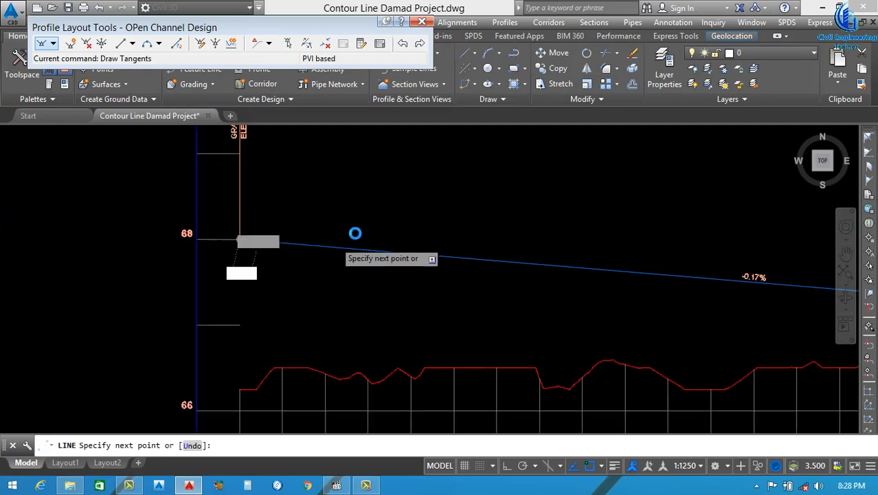
{"action": "scroll", "coordinate": [622, 232], "scroll_direction": "up", "scroll_amount": 2}
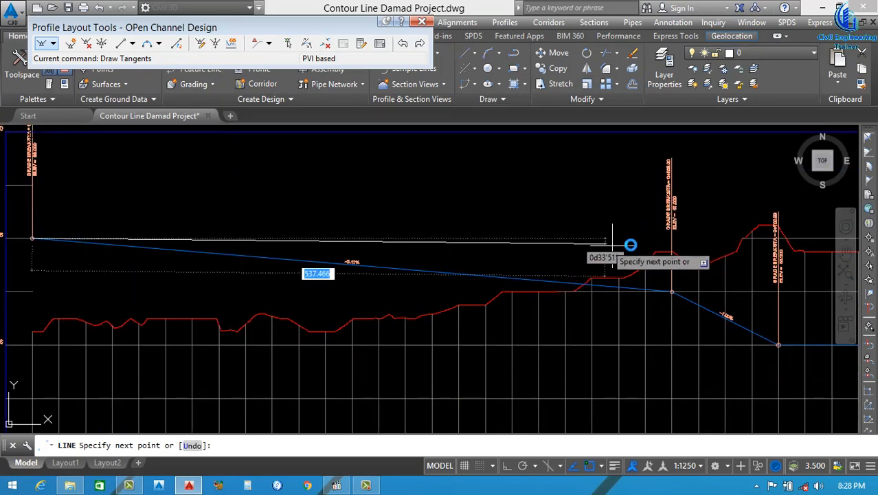
{"action": "key", "text": "F8"}
{"action": "key", "text": "Escape"}
- Draw a vertical reference line at station 0+550 from elevation 67 up to the horizontal reference line
{"action": "scroll", "coordinate": [632, 303], "scroll_direction": "up", "scroll_amount": 4}
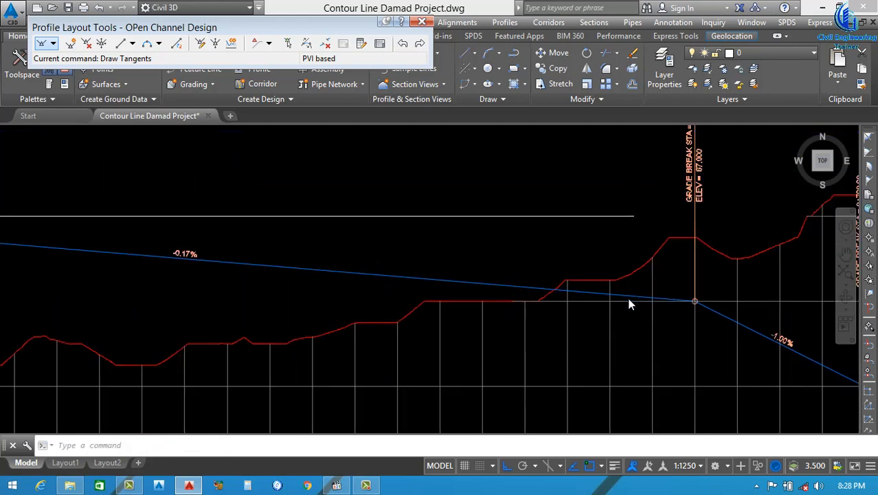
{"action": "key", "text": "Return"}
{"action": "left_click", "coordinate": [594, 312]}
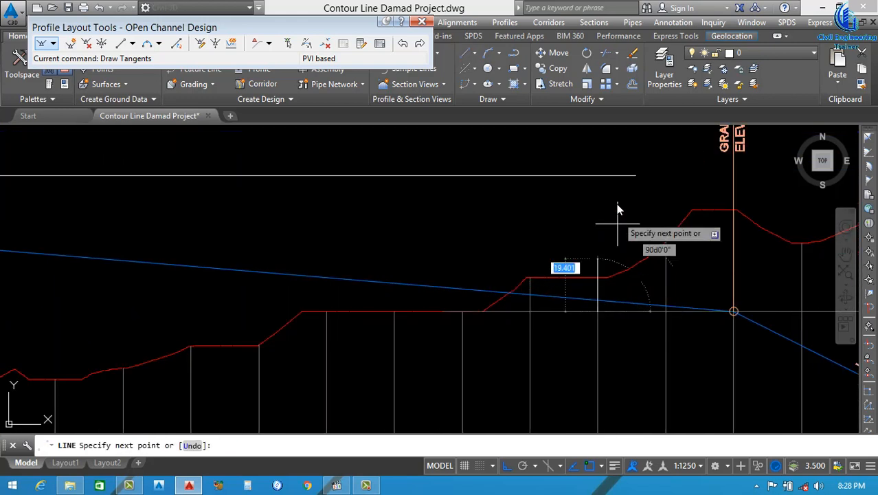
{"action": "key", "text": "Escape"}
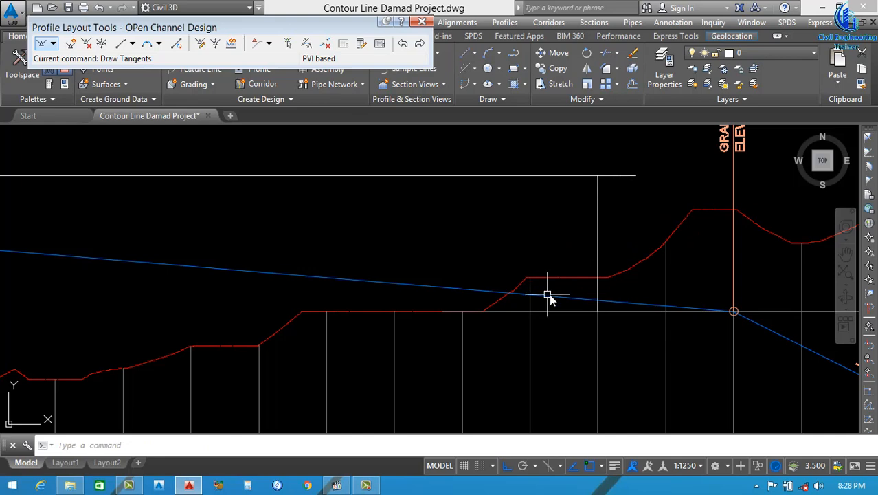
- Move the grade-break point at station 0+600 to the intersection of the reference lines at station 0+550, elevation 68
{"action": "left_click", "coordinate": [549, 295]}
{"action": "scroll", "coordinate": [614, 291], "scroll_direction": "down", "scroll_amount": 1}
{"action": "scroll", "coordinate": [677, 293], "scroll_direction": "up", "scroll_amount": 2}
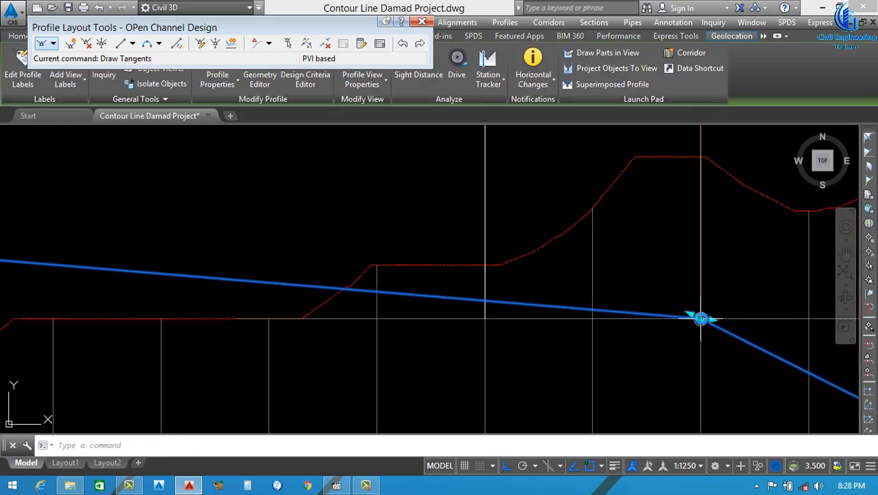
{"action": "left_click", "coordinate": [700, 317]}
{"action": "scroll", "coordinate": [575, 293], "scroll_direction": "down", "scroll_amount": 2}
{"action": "scroll", "coordinate": [535, 220], "scroll_direction": "up", "scroll_amount": 2}
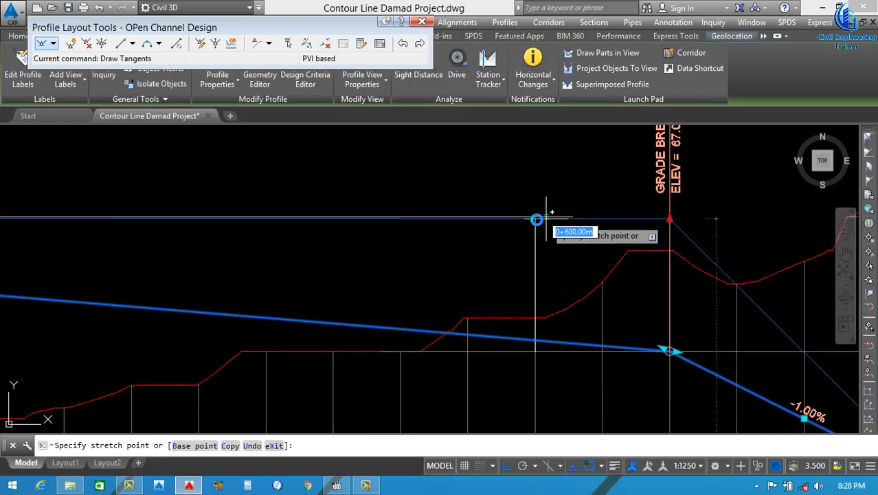
{"action": "left_click", "coordinate": [535, 217]}
{"action": "scroll", "coordinate": [548, 250], "scroll_direction": "down", "scroll_amount": 2}
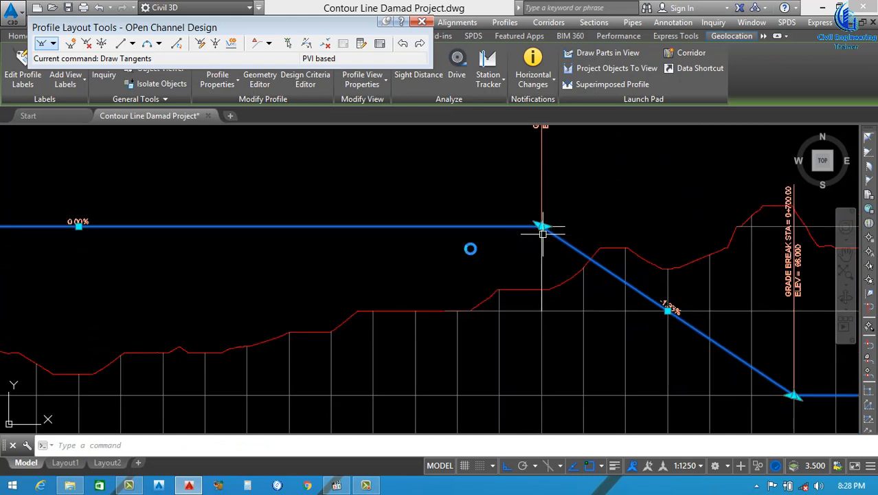
- Lower the grade-break point at station 0+550 onto the bottom quadrant of the reference circle centred on the lines' intersection
{"action": "scroll", "coordinate": [84, 227], "scroll_direction": "up", "scroll_amount": 3}
{"action": "scroll", "coordinate": [117, 233], "scroll_direction": "down", "scroll_amount": 2}
{"action": "scroll", "coordinate": [141, 234], "scroll_direction": "up", "scroll_amount": 2}
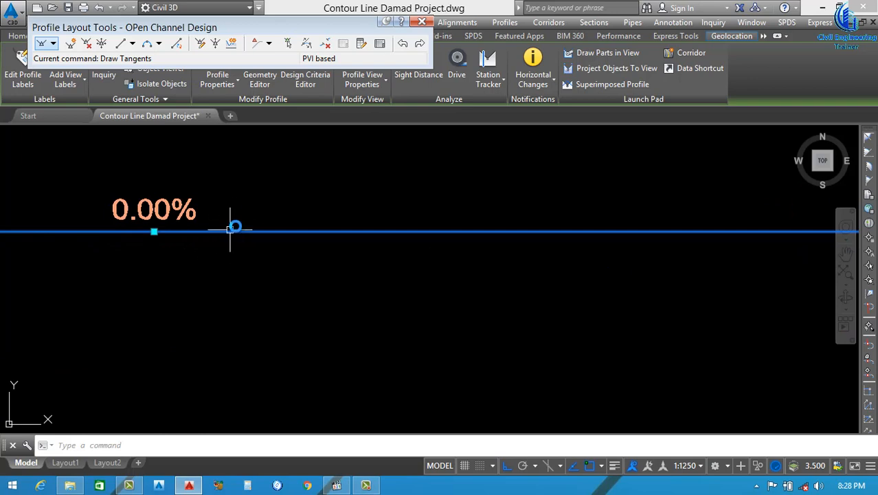
{"action": "scroll", "coordinate": [239, 238], "scroll_direction": "down", "scroll_amount": 3}
{"action": "scroll", "coordinate": [275, 237], "scroll_direction": "down", "scroll_amount": 4}
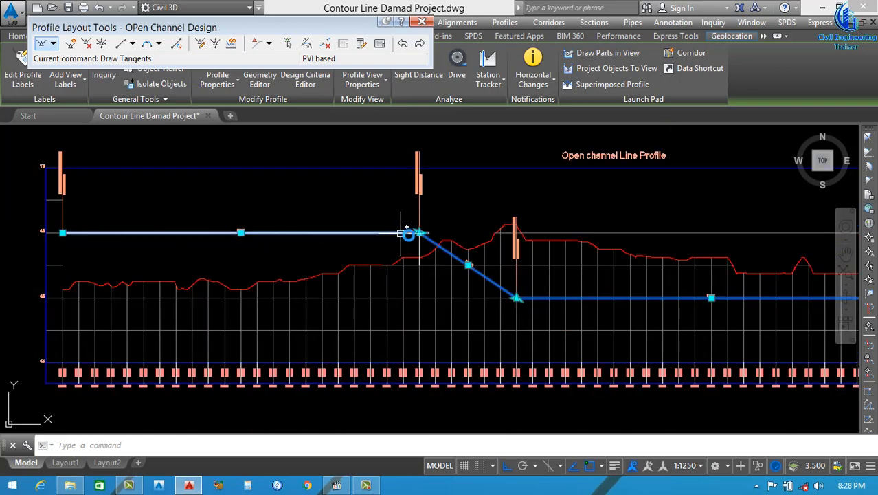
{"action": "scroll", "coordinate": [413, 232], "scroll_direction": "up", "scroll_amount": 5}
{"action": "scroll", "coordinate": [409, 293], "scroll_direction": "up", "scroll_amount": 4}
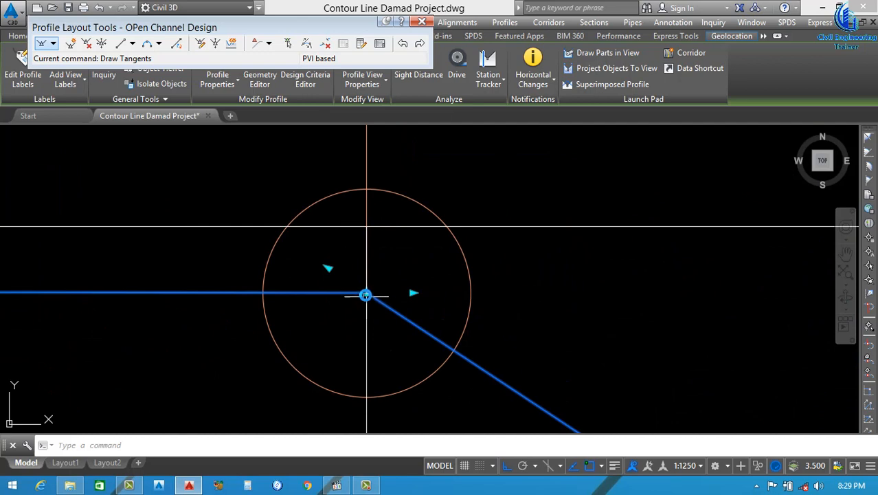
{"action": "left_click", "coordinate": [366, 295]}
{"action": "scroll", "coordinate": [392, 257], "scroll_direction": "up", "scroll_amount": 2}
{"action": "scroll", "coordinate": [399, 330], "scroll_direction": "down", "scroll_amount": 3}
{"action": "scroll", "coordinate": [401, 332], "scroll_direction": "up", "scroll_amount": 5}
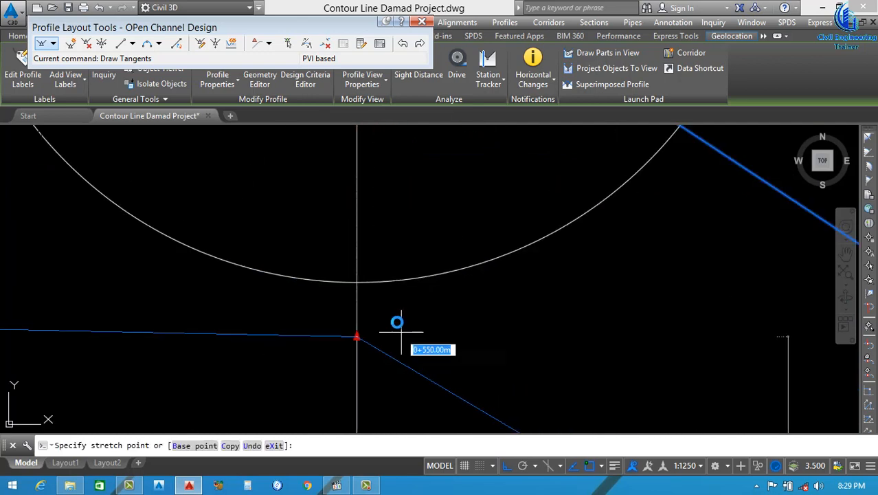
{"action": "left_click", "coordinate": [358, 283]}
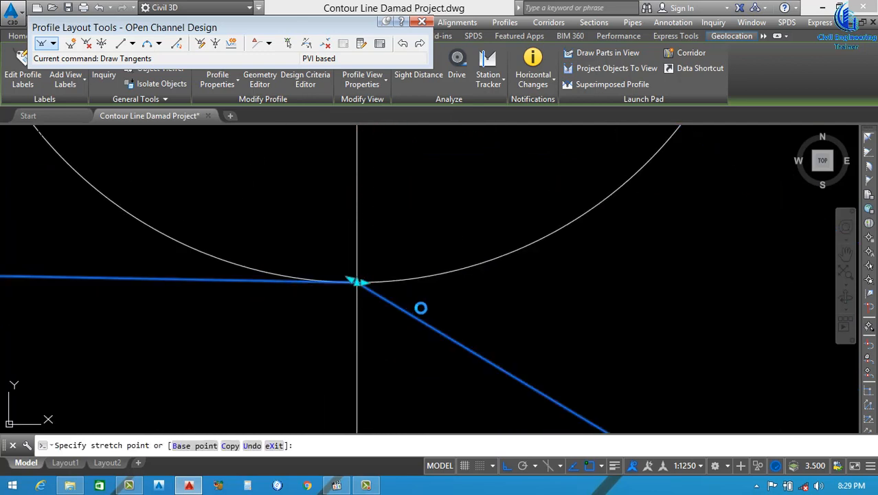
{"action": "scroll", "coordinate": [424, 307], "scroll_direction": "down", "scroll_amount": 4}
{"action": "key", "text": "Escape"}
- Delete the reference circle above the lowered grade-break point at station 0+550
{"action": "left_click", "coordinate": [479, 218]}
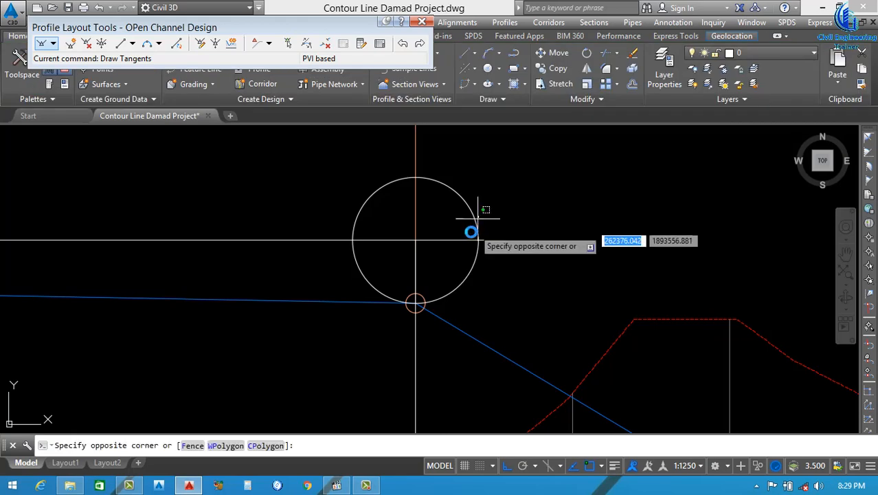
{"action": "left_click", "coordinate": [472, 219]}
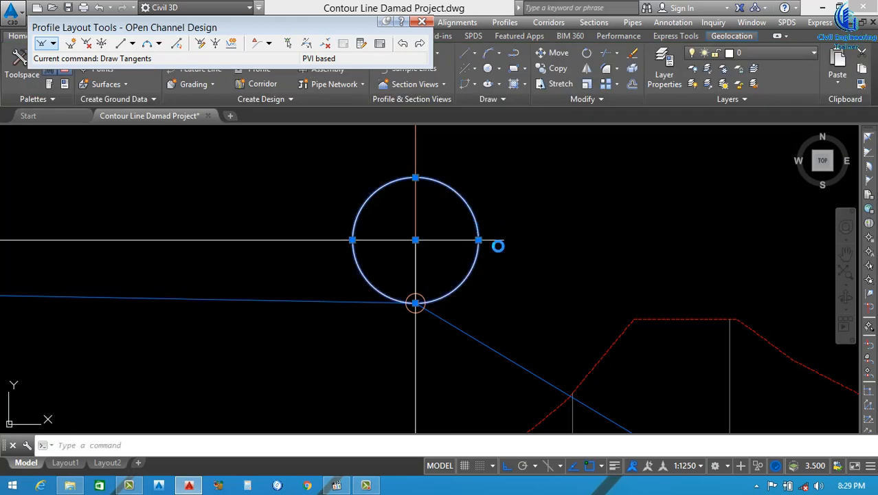
{"action": "key", "text": "Delete"}
- Check the first tangent's grade and draw a reference circle of radius 5 centred on the grade-break point at station 0+550
{"action": "scroll", "coordinate": [473, 277], "scroll_direction": "up", "scroll_amount": 3}
{"action": "scroll", "coordinate": [474, 279], "scroll_direction": "down", "scroll_amount": 5}
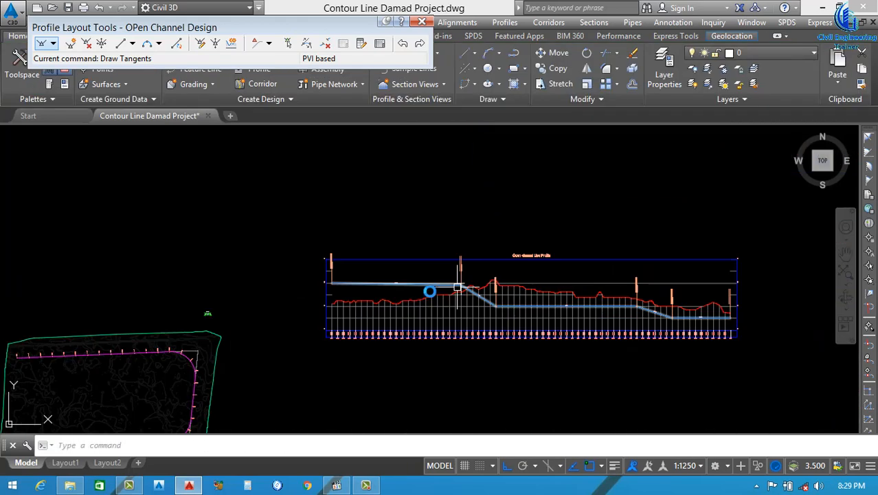
{"action": "scroll", "coordinate": [431, 291], "scroll_direction": "up", "scroll_amount": 6}
{"action": "scroll", "coordinate": [438, 279], "scroll_direction": "up", "scroll_amount": 3}
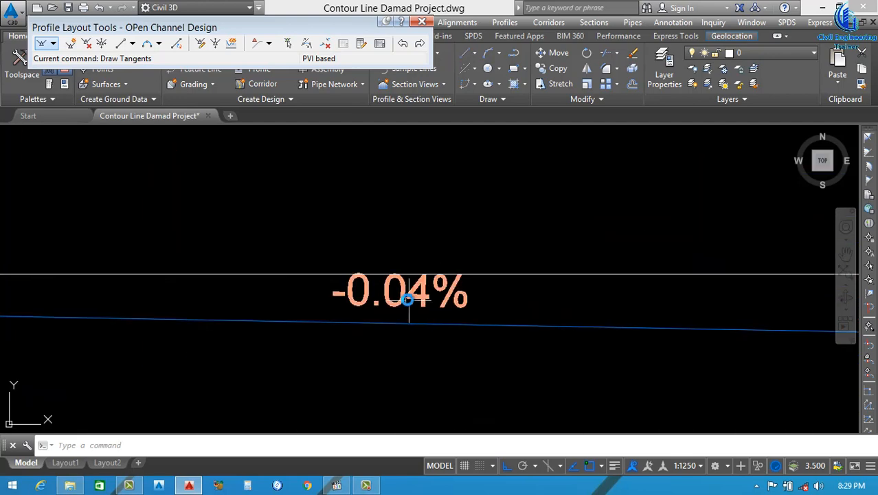
{"action": "scroll", "coordinate": [389, 298], "scroll_direction": "down", "scroll_amount": 8}
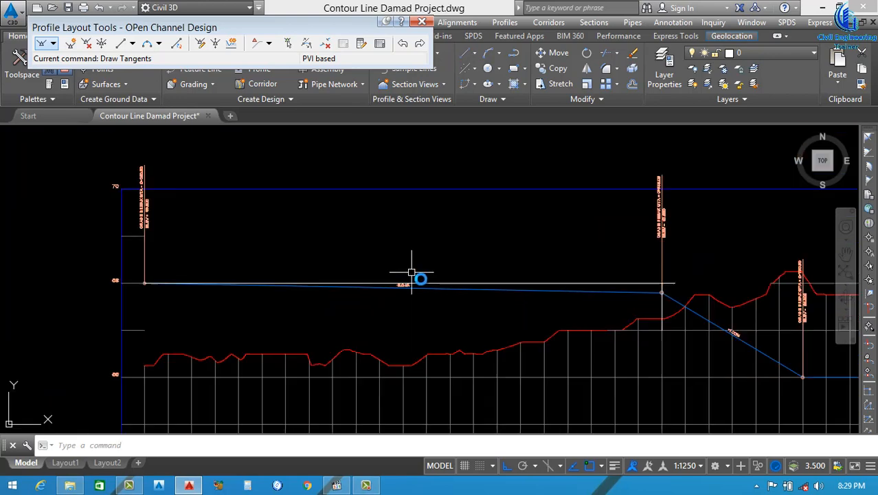
{"action": "scroll", "coordinate": [511, 282], "scroll_direction": "up", "scroll_amount": 6}
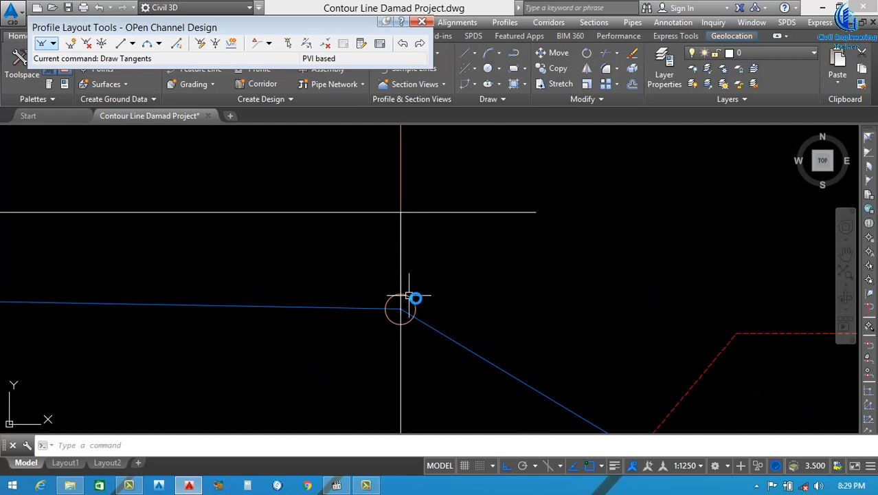
{"action": "scroll", "coordinate": [428, 312], "scroll_direction": "down", "scroll_amount": 2}
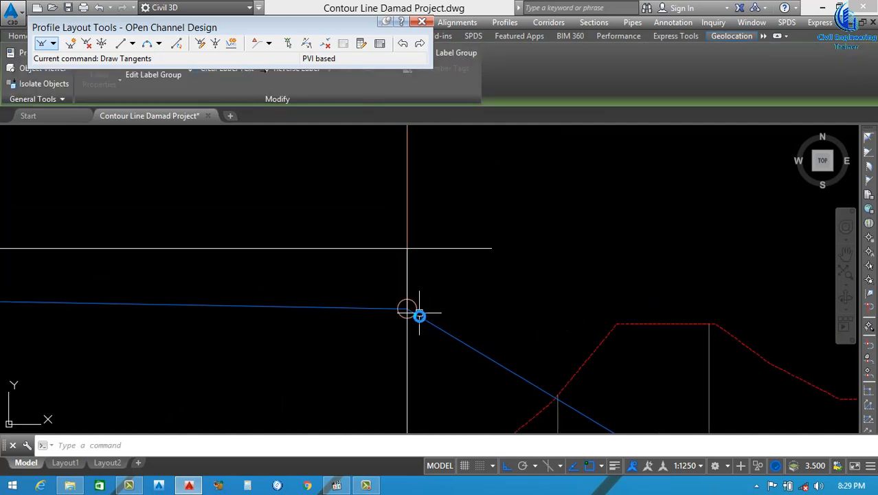
{"action": "key", "text": "Return"}
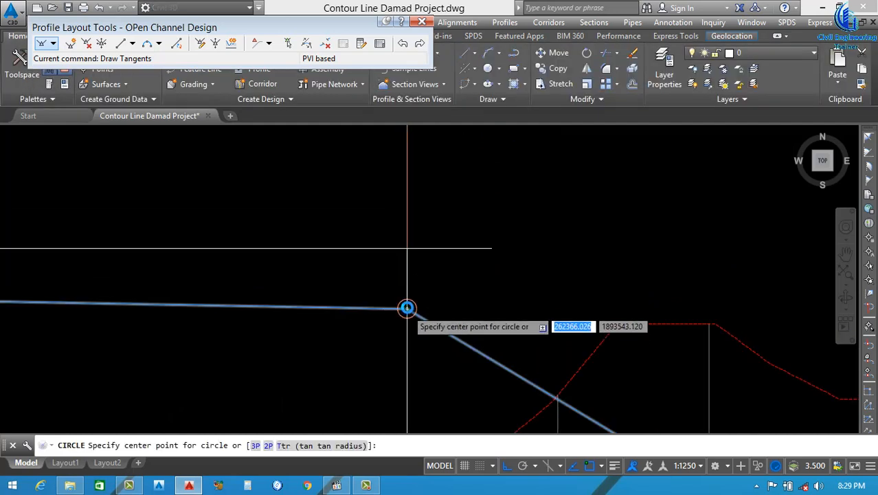
{"action": "scroll", "coordinate": [406, 306], "scroll_direction": "up", "scroll_amount": 3}
{"action": "scroll", "coordinate": [378, 324], "scroll_direction": "up", "scroll_amount": 3}
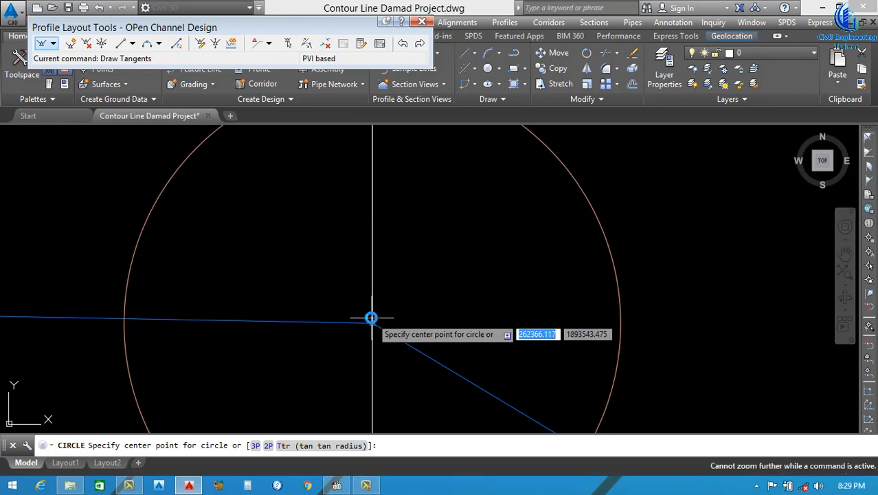
{"action": "left_click", "coordinate": [372, 326]}
{"action": "scroll", "coordinate": [534, 278], "scroll_direction": "down", "scroll_amount": 5}
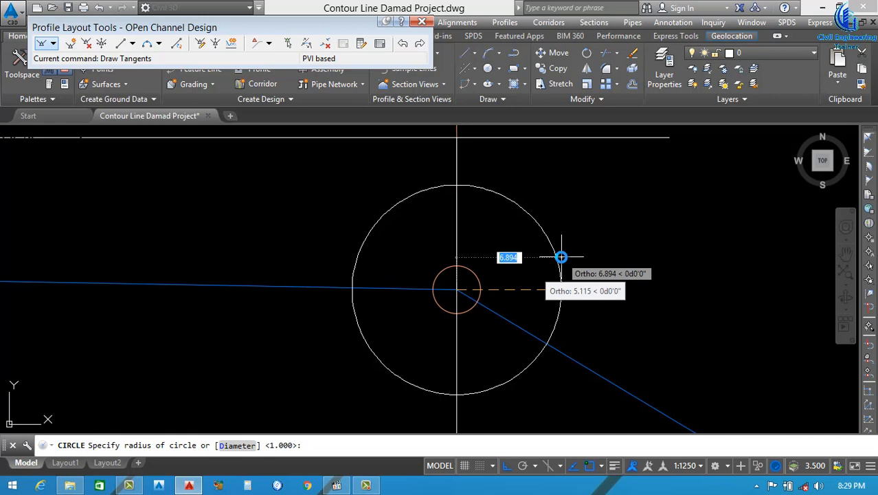
{"action": "type", "text": "5"}
{"action": "key", "text": "Return"}
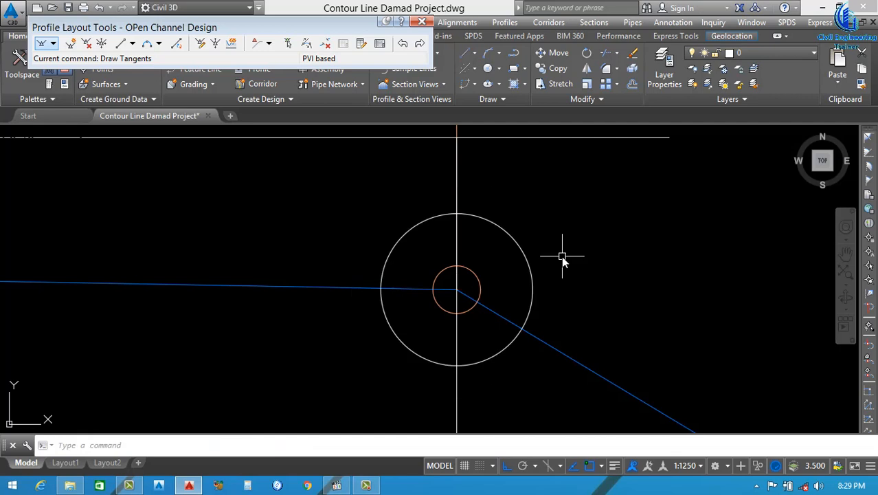
- Raise the grade-break point at station 0+550 to the top quadrant of the radius 5 circle
{"action": "left_click", "coordinate": [503, 315]}
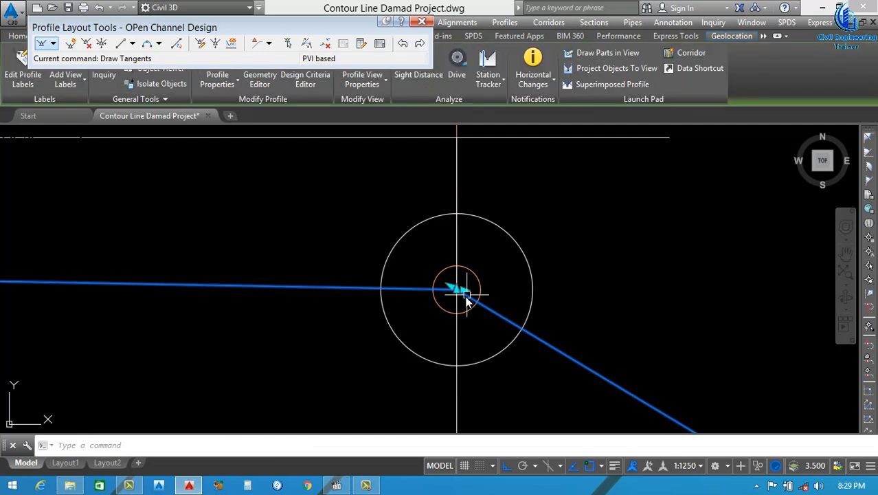
{"action": "left_click", "coordinate": [457, 289]}
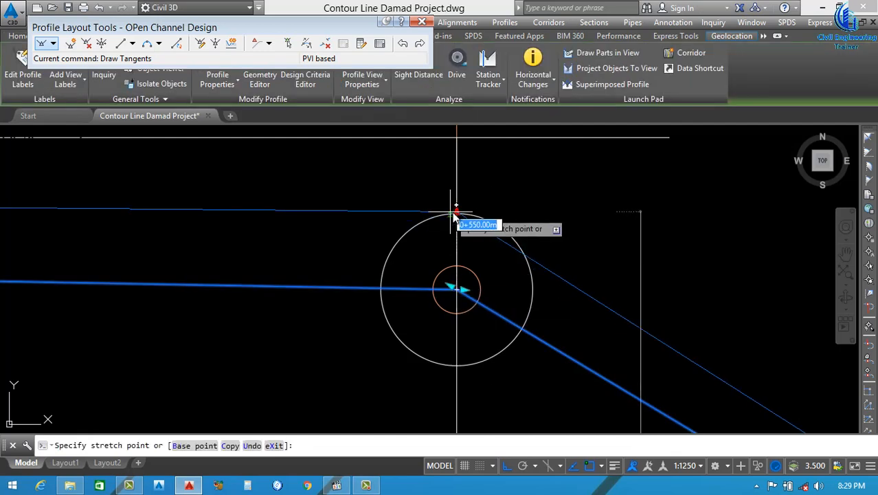
{"action": "left_click", "coordinate": [458, 213]}
{"action": "key", "text": "Escape"}
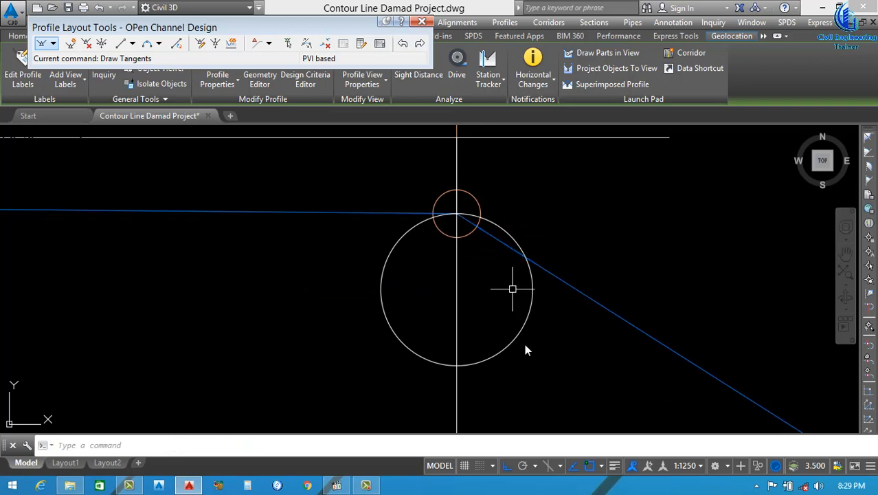
- Delete the radius 5 reference circle at station 0+550 and check the grade of the first tangent
{"action": "left_click", "coordinate": [526, 349]}
{"action": "left_click", "coordinate": [517, 316]}
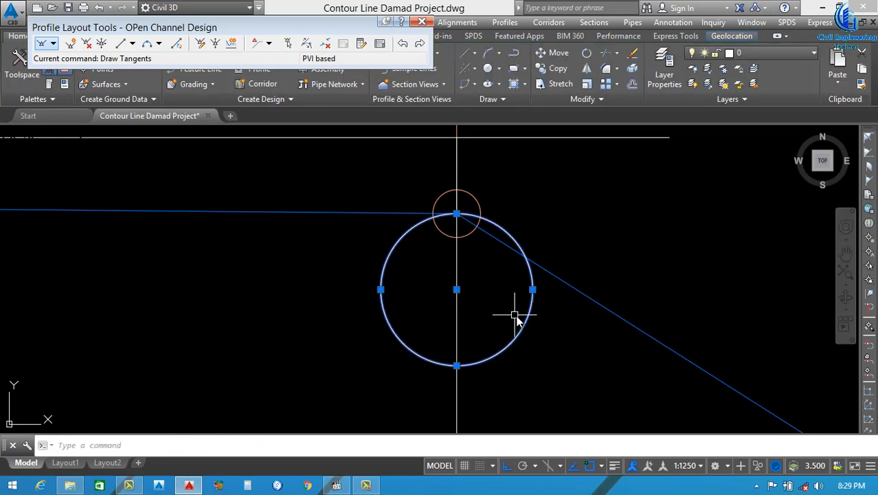
{"action": "key", "text": "Delete"}
{"action": "scroll", "coordinate": [514, 310], "scroll_direction": "down", "scroll_amount": 3}
{"action": "scroll", "coordinate": [513, 305], "scroll_direction": "down", "scroll_amount": 4}
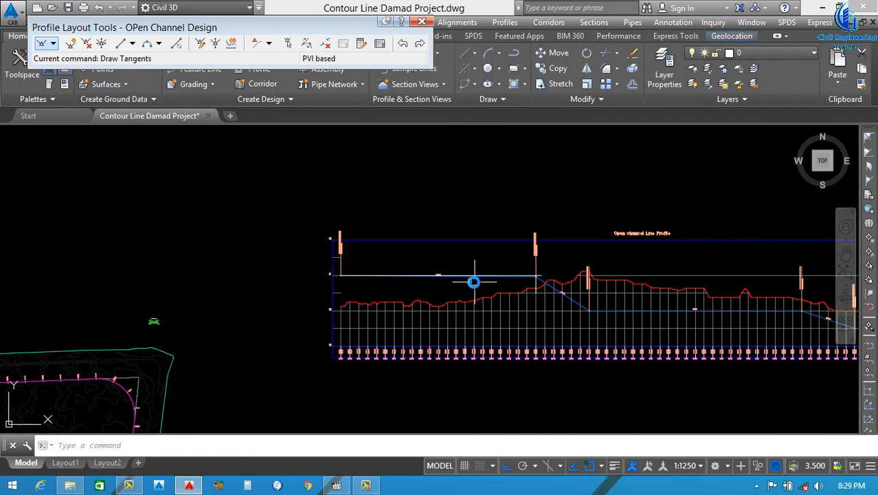
{"action": "scroll", "coordinate": [473, 281], "scroll_direction": "up", "scroll_amount": 5}
{"action": "scroll", "coordinate": [399, 279], "scroll_direction": "up", "scroll_amount": 3}
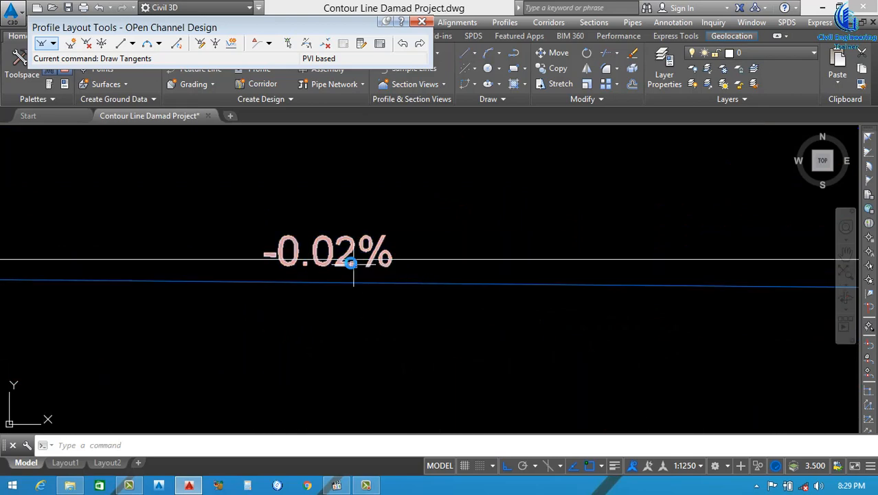
- Delete the horizontal and vertical reference lines at the grade-break point at station 0+550
{"action": "scroll", "coordinate": [316, 256], "scroll_direction": "down", "scroll_amount": 7}
{"action": "scroll", "coordinate": [430, 271], "scroll_direction": "down", "scroll_amount": 2}
{"action": "scroll", "coordinate": [540, 273], "scroll_direction": "up", "scroll_amount": 5}
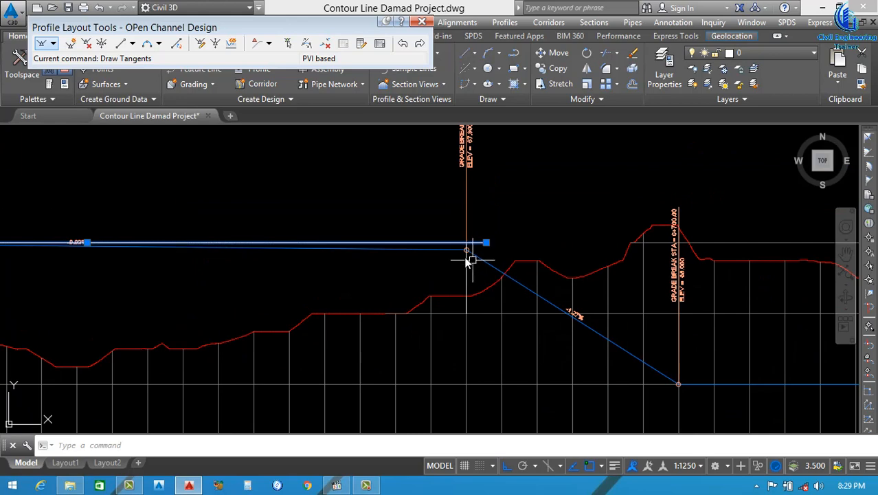
{"action": "scroll", "coordinate": [472, 259], "scroll_direction": "down", "scroll_amount": 3}
{"action": "scroll", "coordinate": [474, 256], "scroll_direction": "up", "scroll_amount": 3}
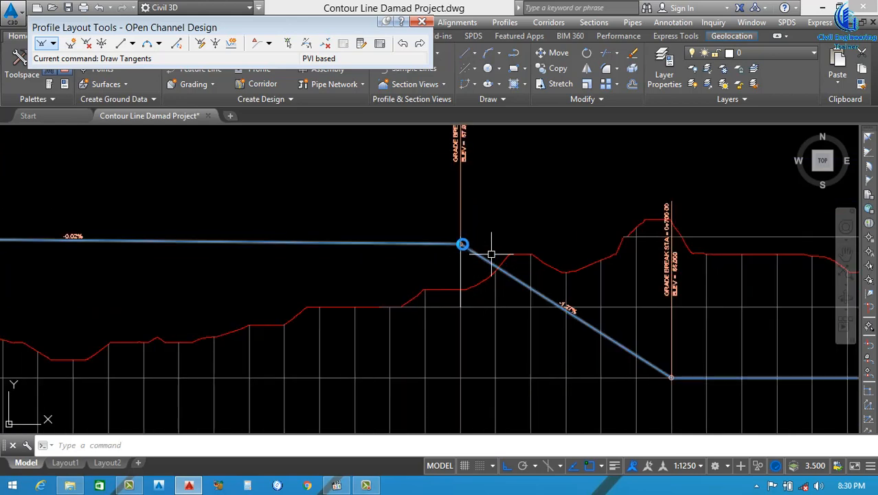
{"action": "left_click", "coordinate": [442, 216]}
{"action": "left_click", "coordinate": [475, 313]}
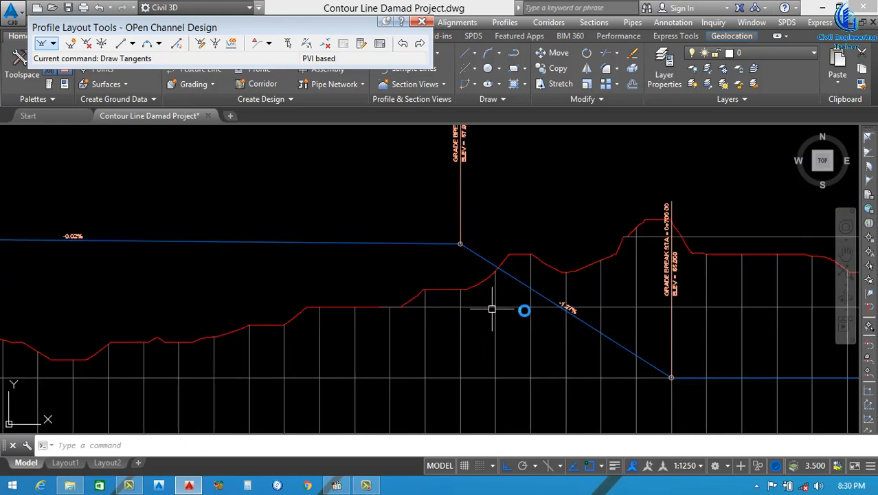
- Raise the grade-break point at station 0+700 vertically to the next horizontal grid line
{"action": "left_click", "coordinate": [657, 372]}
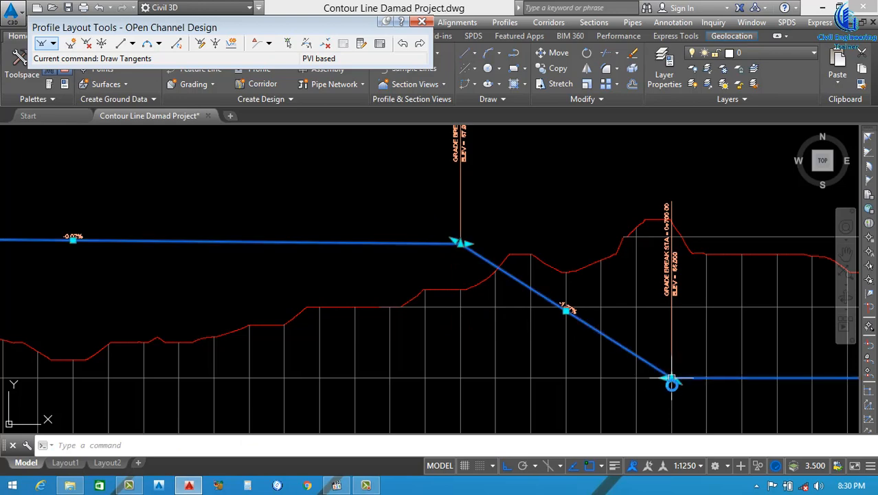
{"action": "scroll", "coordinate": [675, 380], "scroll_direction": "up", "scroll_amount": 2}
{"action": "left_click", "coordinate": [669, 376]}
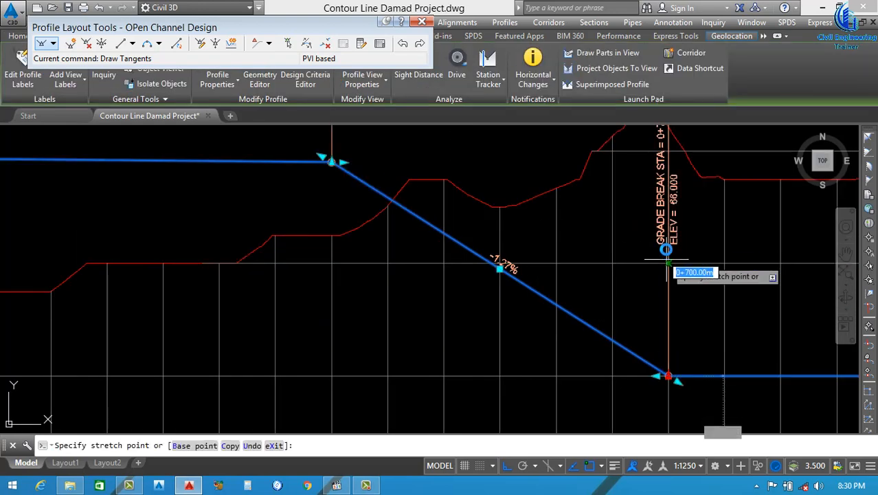
{"action": "left_click", "coordinate": [669, 265]}
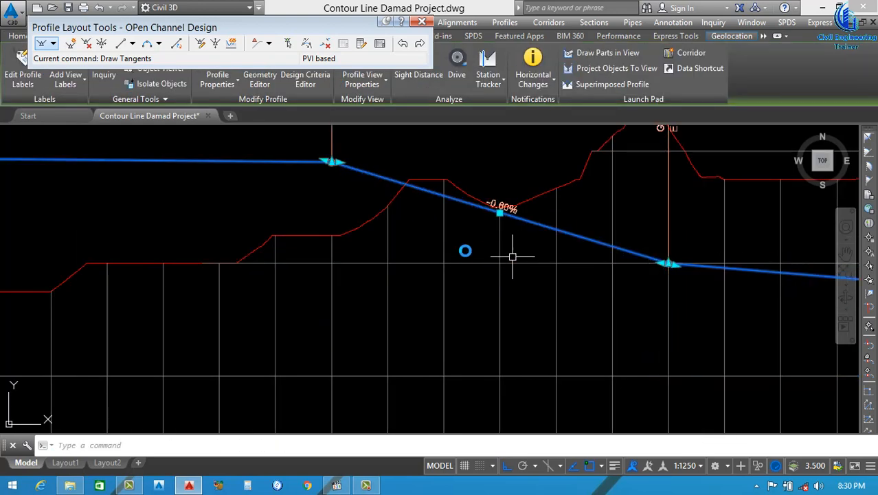
{"action": "scroll", "coordinate": [514, 247], "scroll_direction": "down", "scroll_amount": 3}
{"action": "scroll", "coordinate": [518, 237], "scroll_direction": "up", "scroll_amount": 5}
{"action": "scroll", "coordinate": [309, 253], "scroll_direction": "down", "scroll_amount": 10}
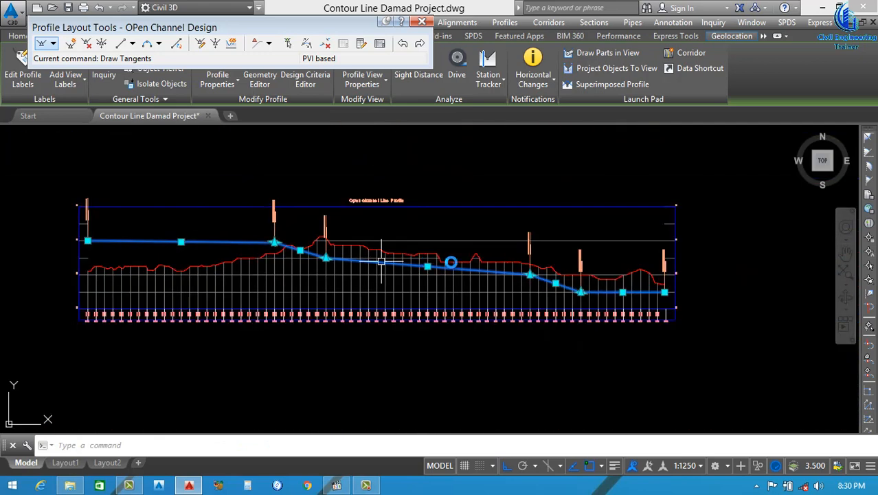
{"action": "scroll", "coordinate": [555, 265], "scroll_direction": "up", "scroll_amount": 5}
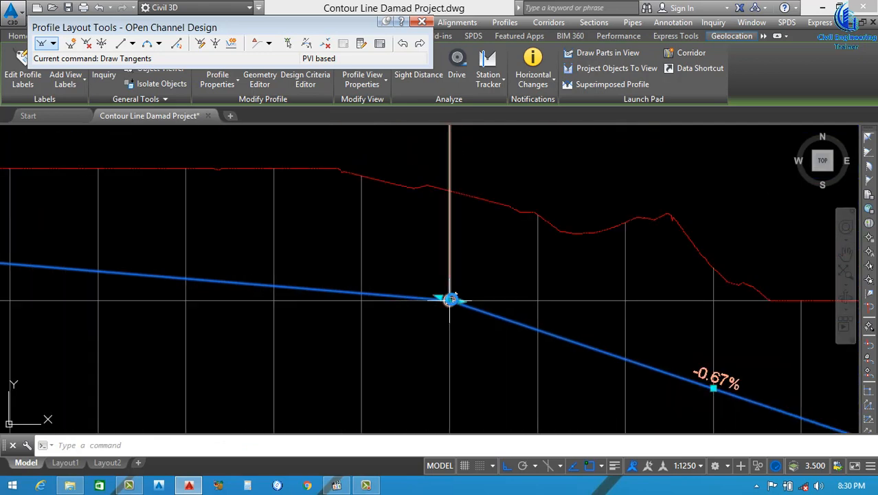
{"action": "left_click", "coordinate": [450, 300]}
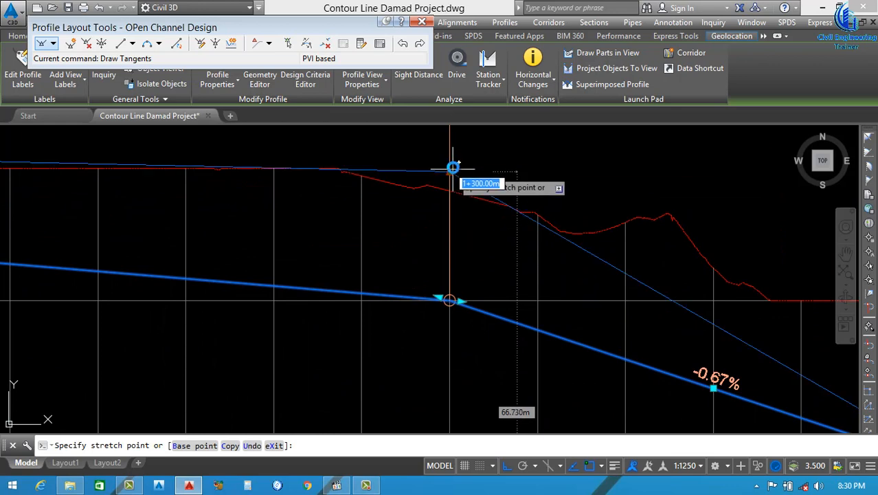
{"action": "scroll", "coordinate": [459, 213], "scroll_direction": "down", "scroll_amount": 3}
{"action": "scroll", "coordinate": [252, 202], "scroll_direction": "down", "scroll_amount": 3}
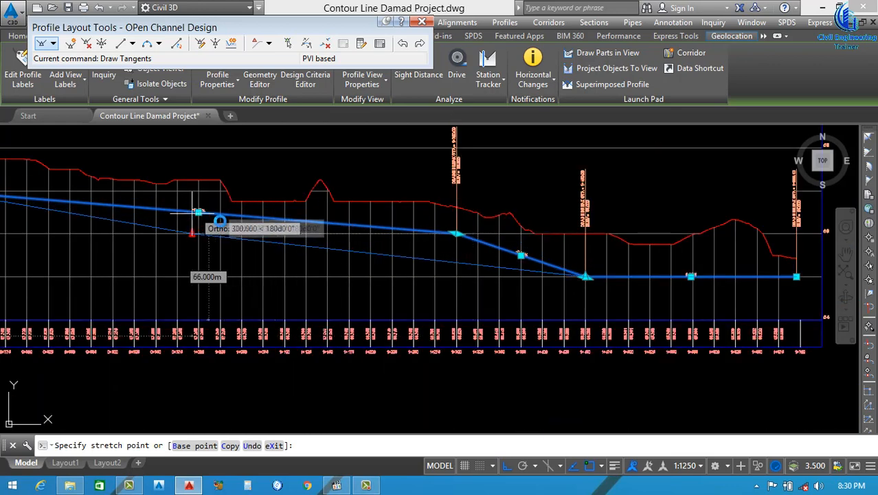
{"action": "scroll", "coordinate": [339, 225], "scroll_direction": "down", "scroll_amount": 3}
{"action": "key", "text": "Escape"}
{"action": "key", "text": "Escape"}
- Draw a horizontal construction line through the grade-break point at station 0+700
{"action": "type", "text": "xl"}
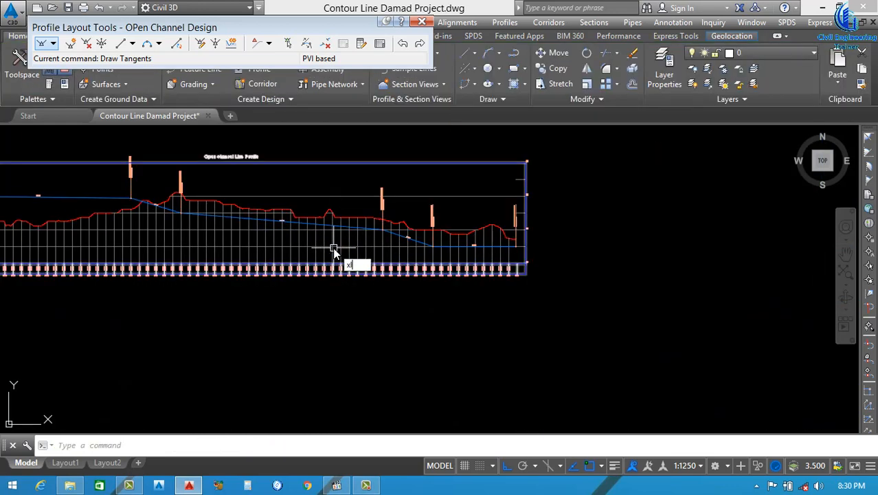
{"action": "key", "text": "Return"}
{"action": "left_click", "coordinate": [302, 264]}
{"action": "scroll", "coordinate": [180, 220], "scroll_direction": "up", "scroll_amount": 5}
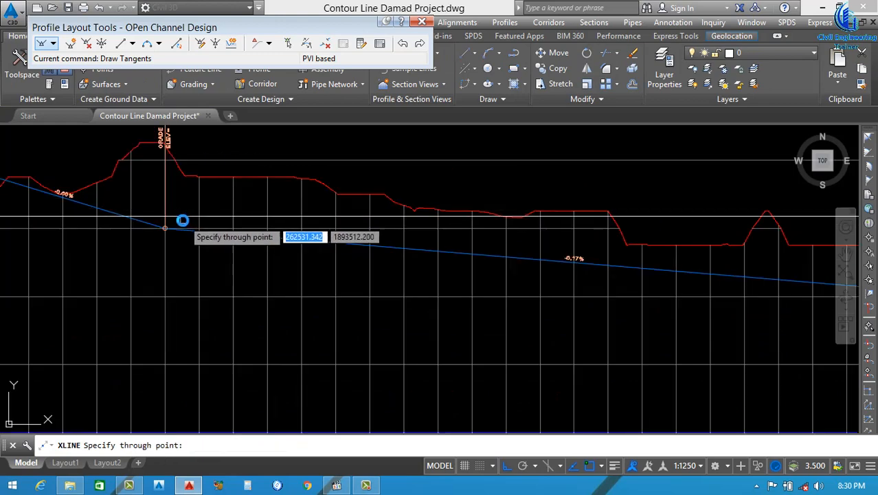
{"action": "scroll", "coordinate": [140, 240], "scroll_direction": "up", "scroll_amount": 5}
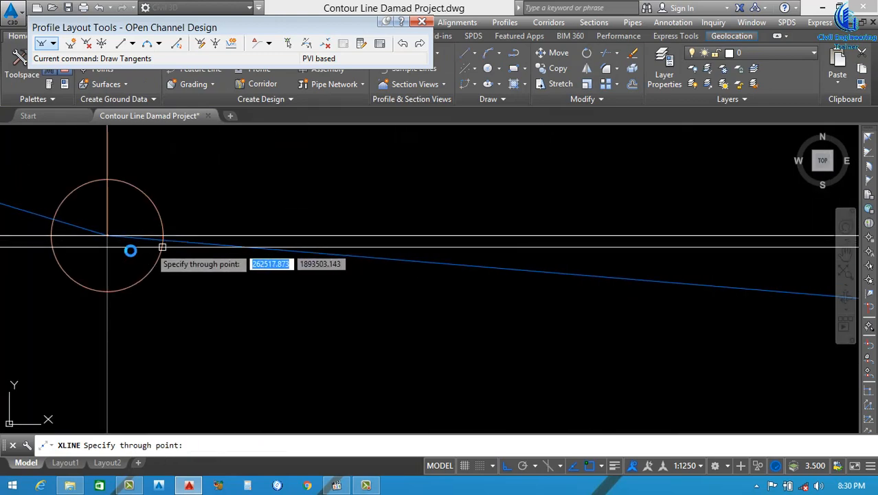
{"action": "scroll", "coordinate": [191, 248], "scroll_direction": "down", "scroll_amount": 5}
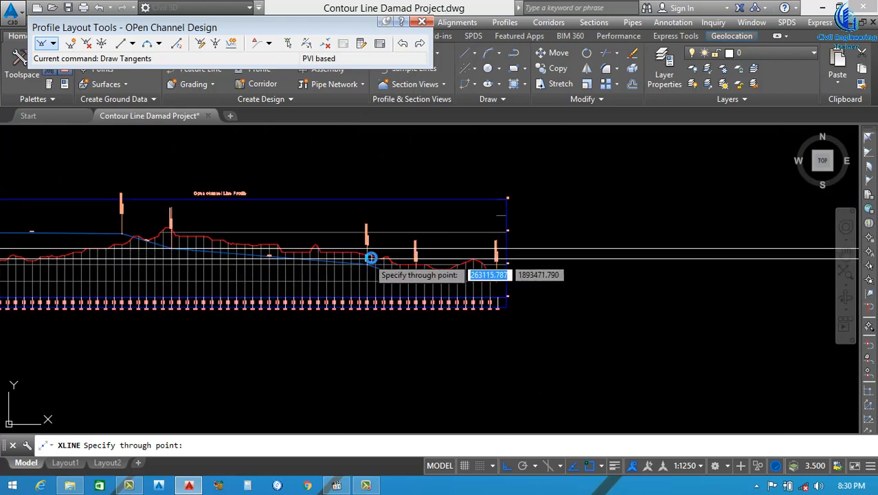
{"action": "scroll", "coordinate": [371, 257], "scroll_direction": "up", "scroll_amount": 3}
{"action": "key", "text": "Escape"}
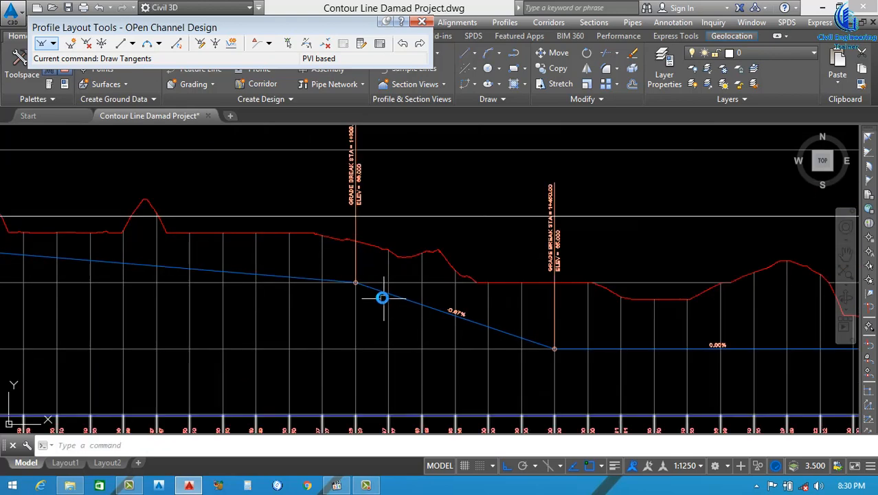
- Raise the grade-break point at station 1+300 vertically onto the horizontal construction line
{"action": "left_click", "coordinate": [376, 290]}
{"action": "scroll", "coordinate": [367, 283], "scroll_direction": "up", "scroll_amount": 4}
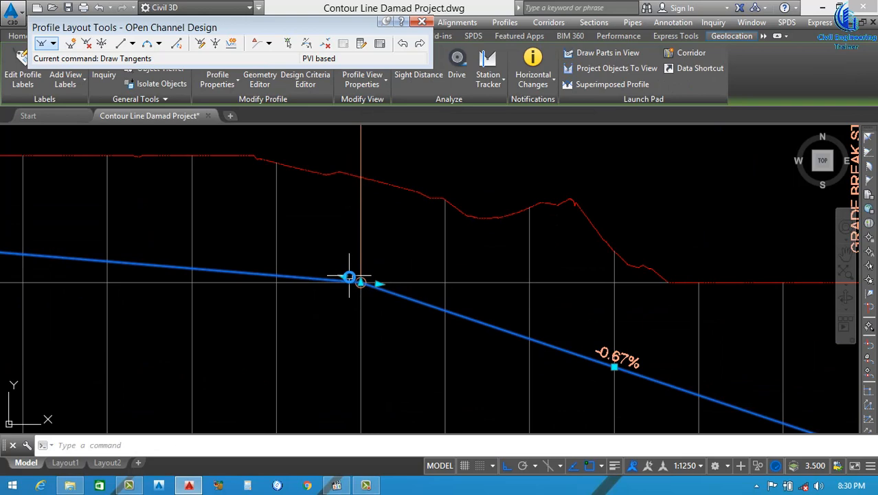
{"action": "left_click", "coordinate": [359, 281]}
{"action": "scroll", "coordinate": [365, 298], "scroll_direction": "down", "scroll_amount": 4}
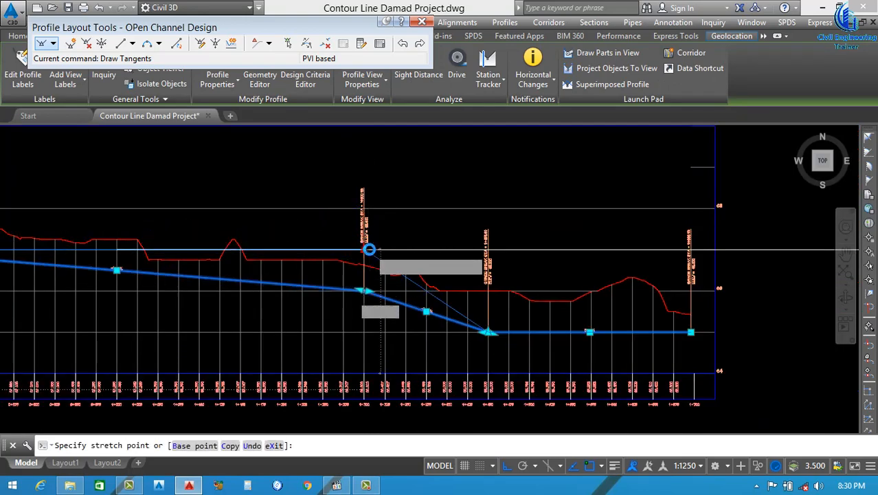
{"action": "scroll", "coordinate": [368, 250], "scroll_direction": "down", "scroll_amount": 2}
{"action": "scroll", "coordinate": [368, 253], "scroll_direction": "up", "scroll_amount": 2}
{"action": "scroll", "coordinate": [367, 252], "scroll_direction": "up", "scroll_amount": 8}
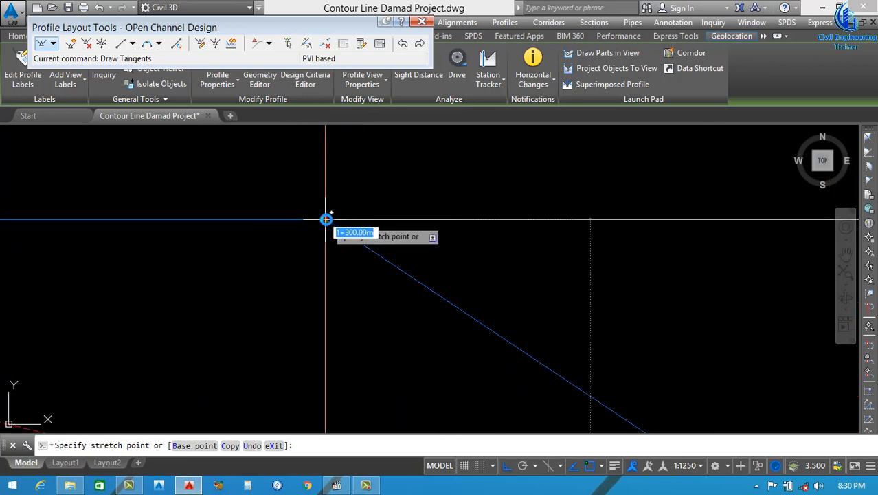
{"action": "left_click", "coordinate": [325, 219]}
{"action": "key", "text": "Escape"}
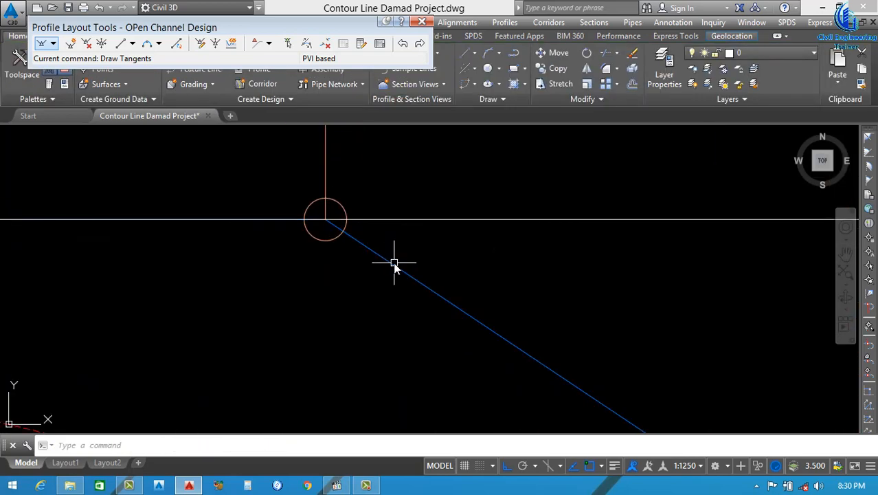
- Draw a reference circle of radius 2.5 centred on the grade-break point at station 1+300
{"action": "type", "text": "c"}
{"action": "key", "text": "Return"}
{"action": "scroll", "coordinate": [325, 219], "scroll_direction": "up", "scroll_amount": 5}
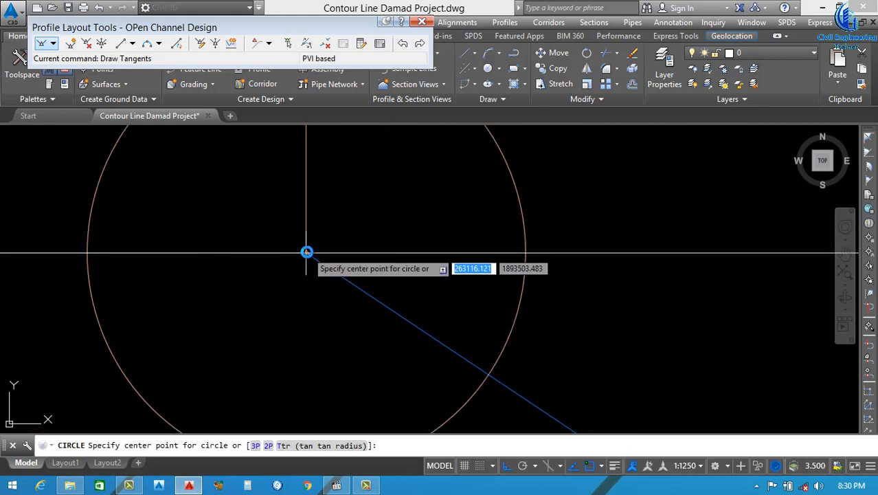
{"action": "left_click", "coordinate": [307, 252]}
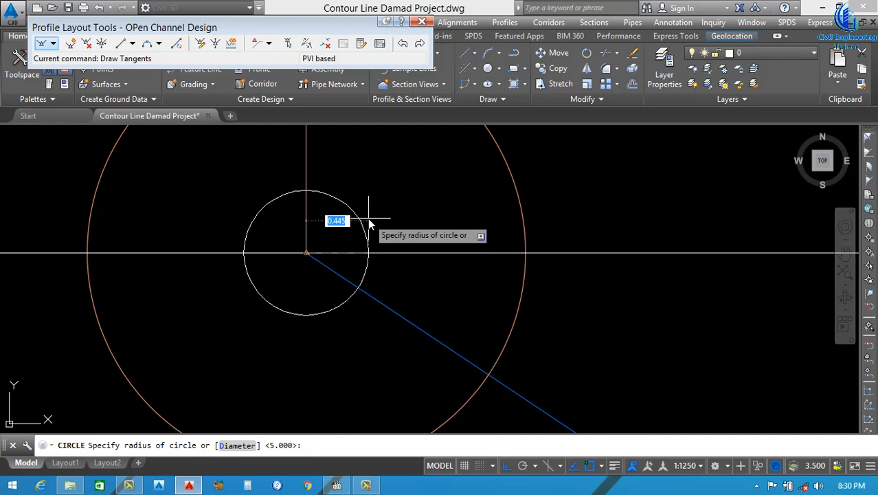
{"action": "type", "text": "2.5"}
{"action": "key", "text": "Return"}
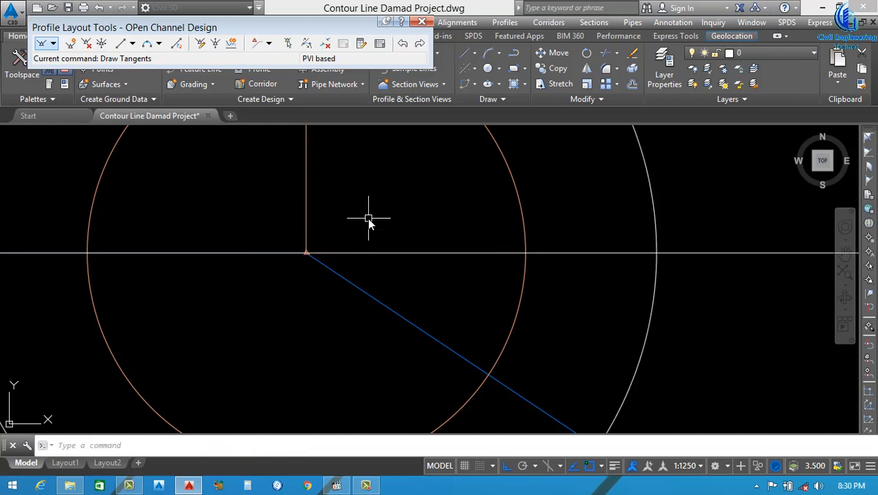
{"action": "scroll", "coordinate": [395, 254], "scroll_direction": "down", "scroll_amount": 5}
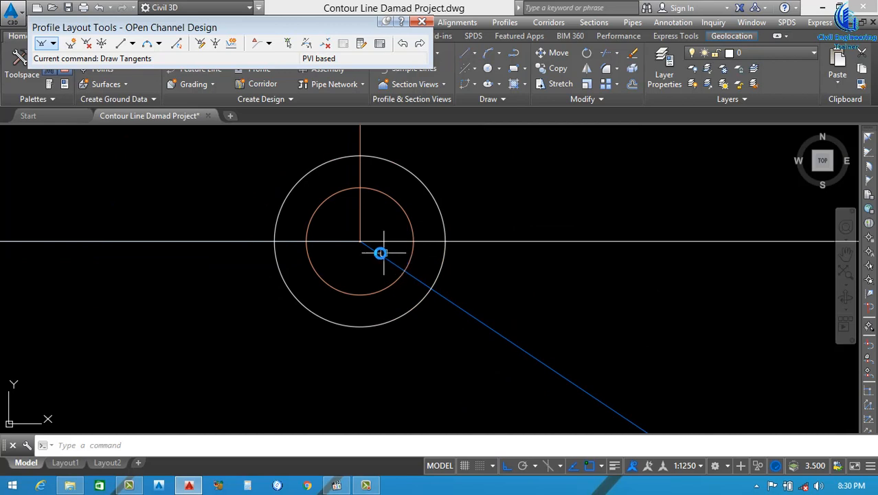
- Lower the grade-break point at station 1+300 to the bottom quadrant of the radius 2.5 circle
{"action": "left_click", "coordinate": [382, 253]}
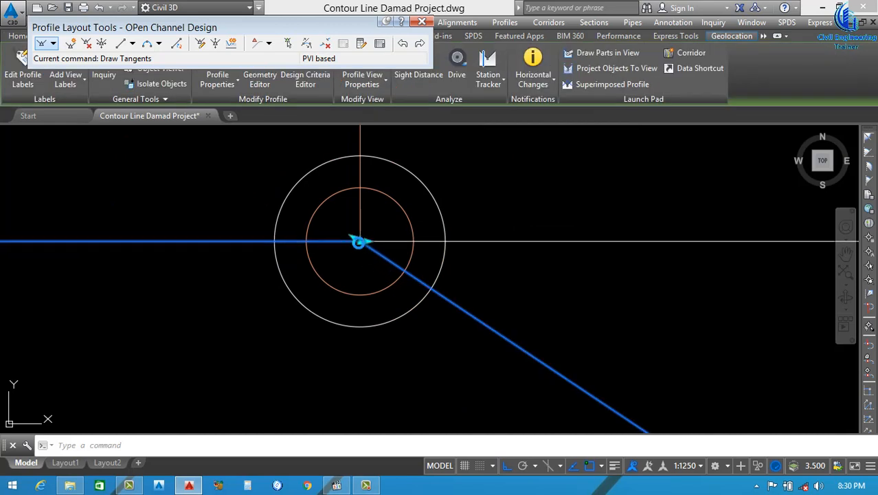
{"action": "left_click", "coordinate": [357, 241]}
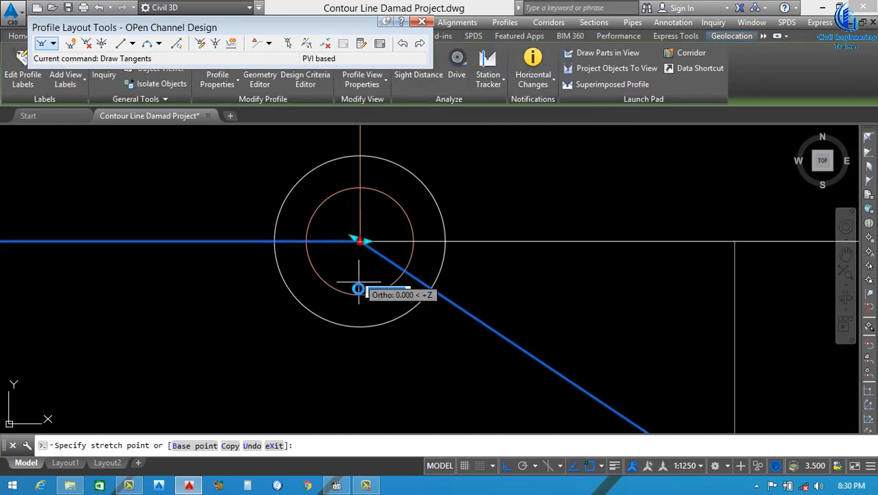
{"action": "left_click", "coordinate": [360, 325]}
{"action": "key", "text": "Escape"}
- Check the grade of the tangent from station 0+700 to 1+300 and delete the radius 2.5 reference circle
{"action": "left_click", "coordinate": [438, 203]}
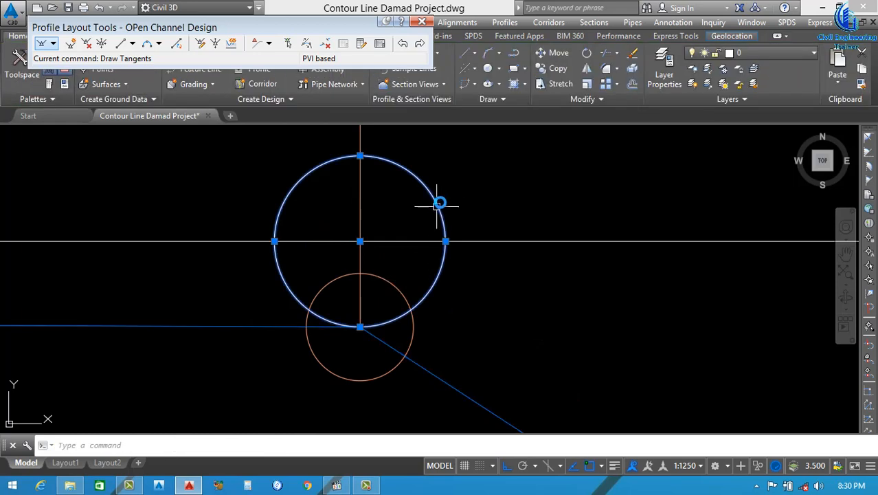
{"action": "scroll", "coordinate": [460, 227], "scroll_direction": "down", "scroll_amount": 10}
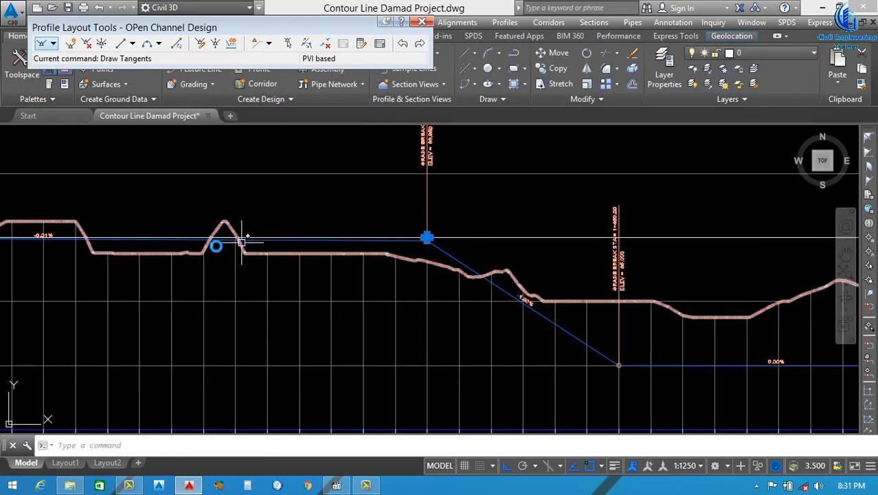
{"action": "scroll", "coordinate": [200, 239], "scroll_direction": "up", "scroll_amount": 6}
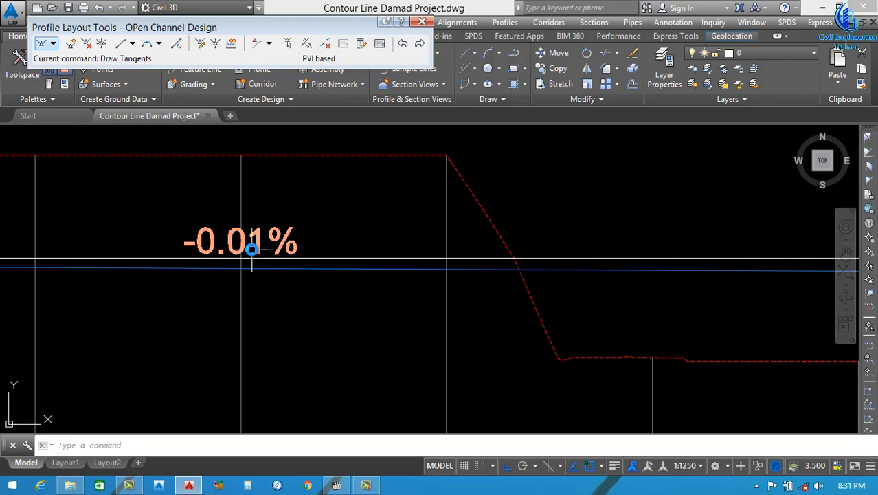
{"action": "scroll", "coordinate": [256, 249], "scroll_direction": "down", "scroll_amount": 3}
{"action": "scroll", "coordinate": [332, 258], "scroll_direction": "down", "scroll_amount": 5}
{"action": "scroll", "coordinate": [379, 253], "scroll_direction": "up", "scroll_amount": 4}
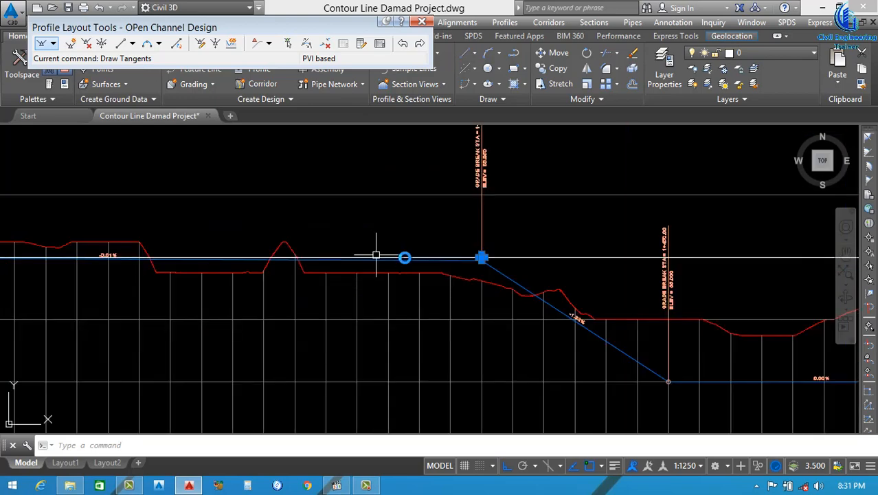
{"action": "scroll", "coordinate": [500, 269], "scroll_direction": "up", "scroll_amount": 5}
{"action": "scroll", "coordinate": [442, 235], "scroll_direction": "up", "scroll_amount": 2}
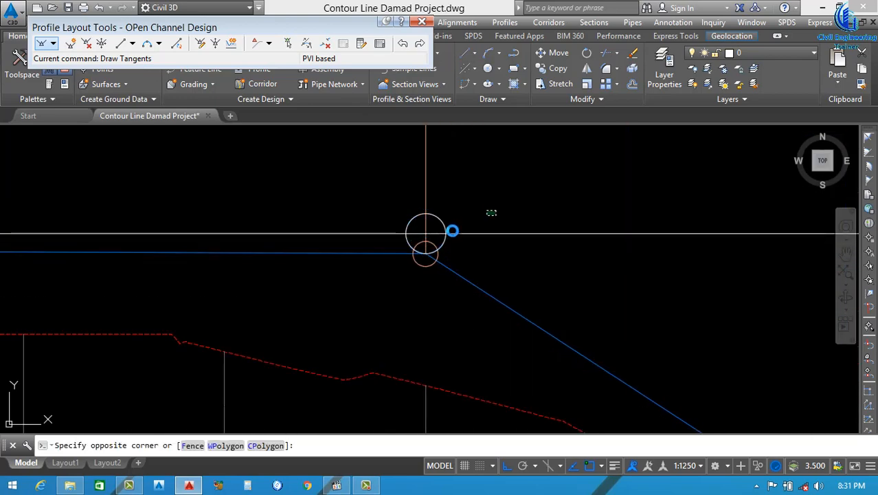
{"action": "left_click", "coordinate": [444, 235]}
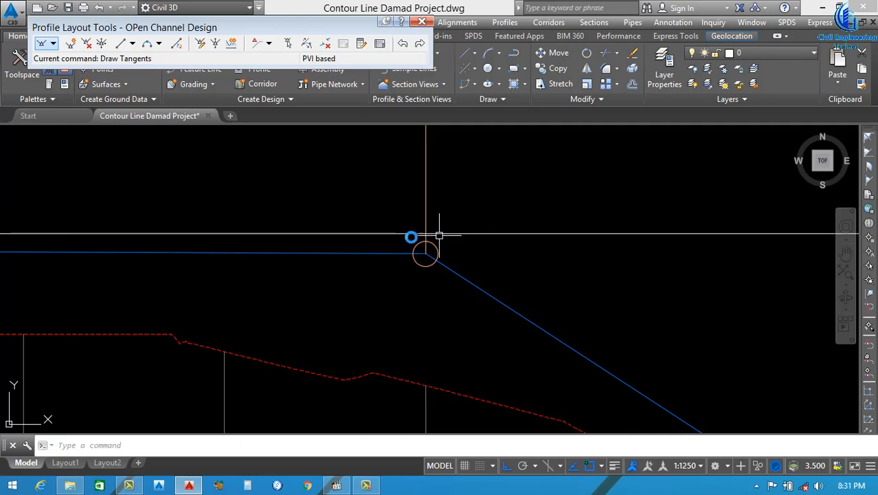
{"action": "scroll", "coordinate": [439, 235], "scroll_direction": "down", "scroll_amount": 4}
{"action": "scroll", "coordinate": [492, 272], "scroll_direction": "up", "scroll_amount": 4}
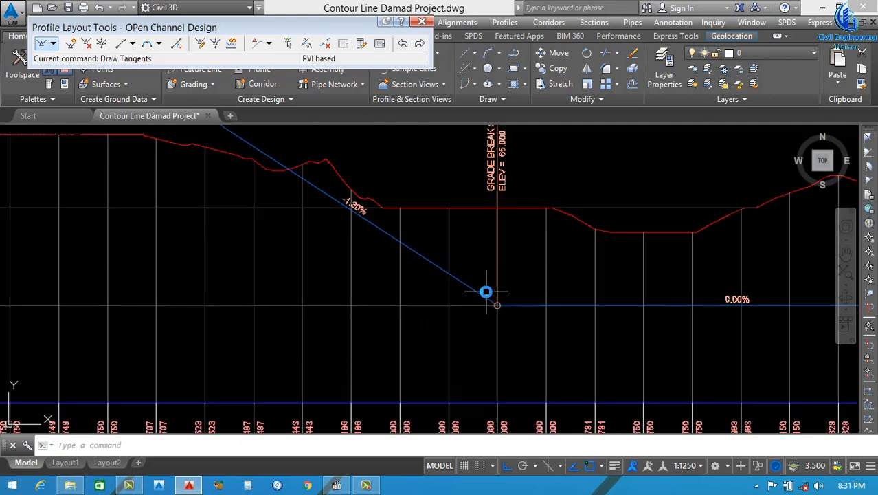
- Raise the grade-break point at station 1+450 vertically to elevation 66 on the design profile
{"action": "left_click", "coordinate": [483, 293]}
{"action": "left_click", "coordinate": [498, 303]}
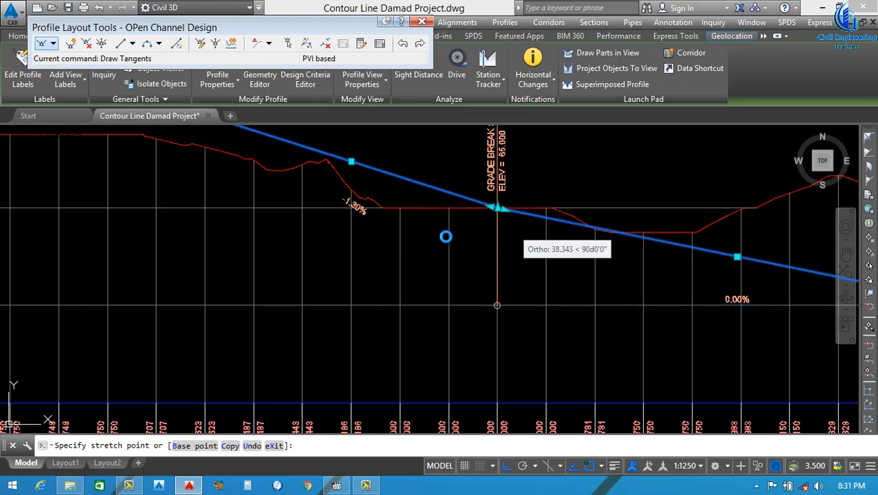
{"action": "left_click", "coordinate": [446, 236]}
{"action": "scroll", "coordinate": [447, 240], "scroll_direction": "down", "scroll_amount": 5}
{"action": "scroll", "coordinate": [647, 253], "scroll_direction": "up", "scroll_amount": 3}
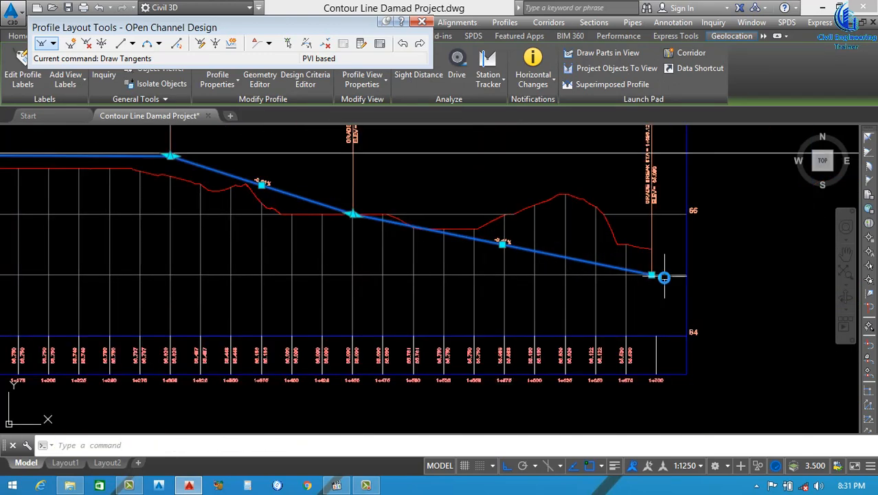
- Raise the design profile's end point vertically to just below the elevation 66 grid line
{"action": "left_click", "coordinate": [652, 275]}
{"action": "scroll", "coordinate": [650, 220], "scroll_direction": "up", "scroll_amount": 4}
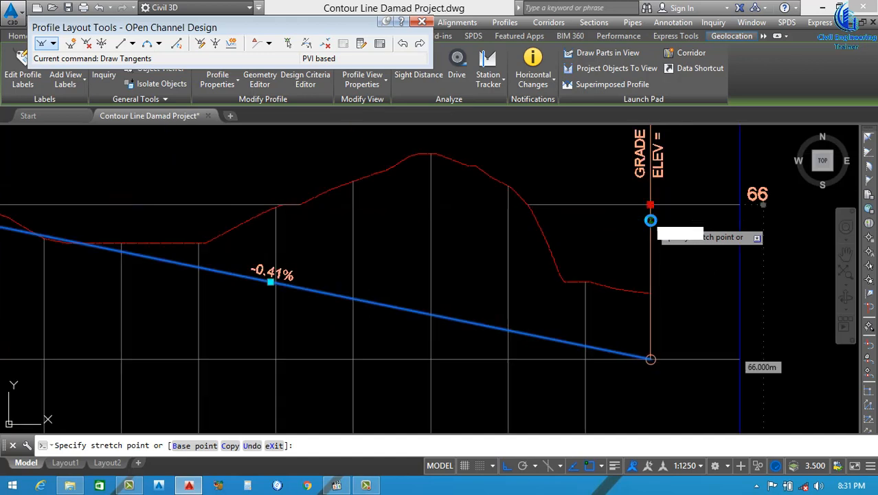
{"action": "left_click", "coordinate": [644, 245]}
{"action": "scroll", "coordinate": [602, 249], "scroll_direction": "down", "scroll_amount": 6}
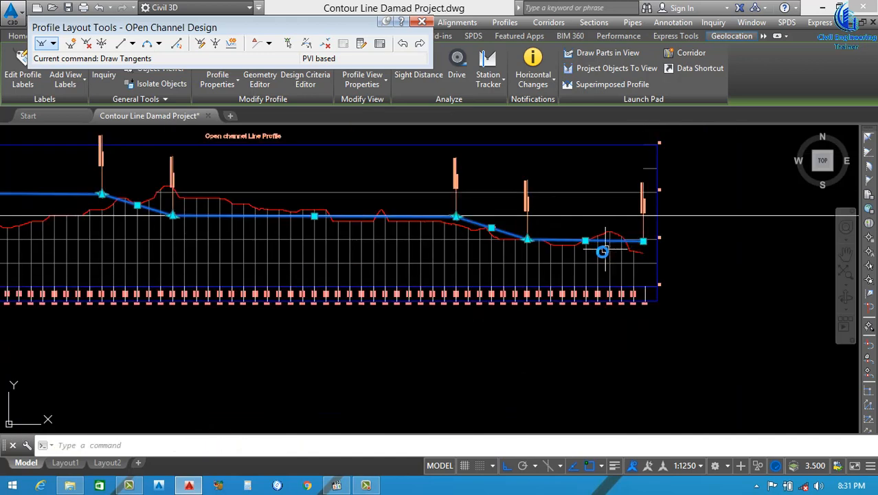
{"action": "key", "text": "Escape"}
- Delete the horizontal construction line crossing the profile view
{"action": "left_click", "coordinate": [761, 201]}
{"action": "left_click", "coordinate": [716, 247]}
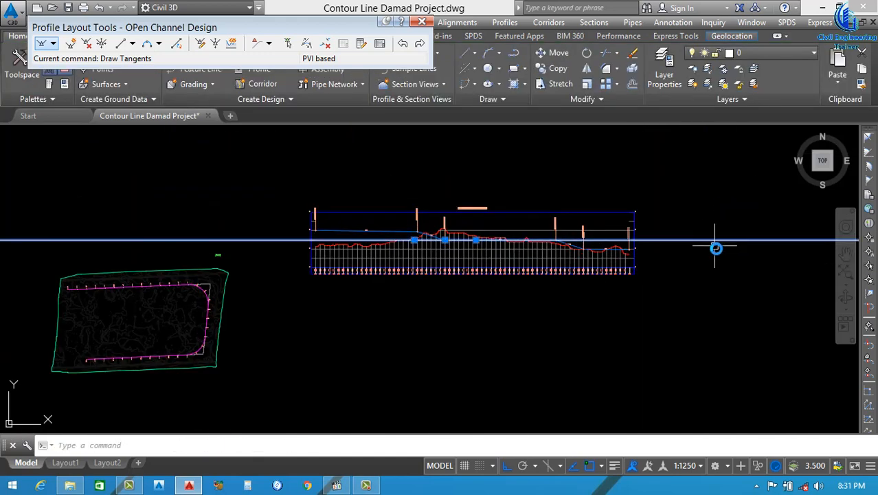
{"action": "key", "text": "Delete"}
- Examine the design profile against the existing ground line along the whole profile view
{"action": "scroll", "coordinate": [575, 233], "scroll_direction": "up", "scroll_amount": 4}
{"action": "scroll", "coordinate": [573, 237], "scroll_direction": "down", "scroll_amount": 4}
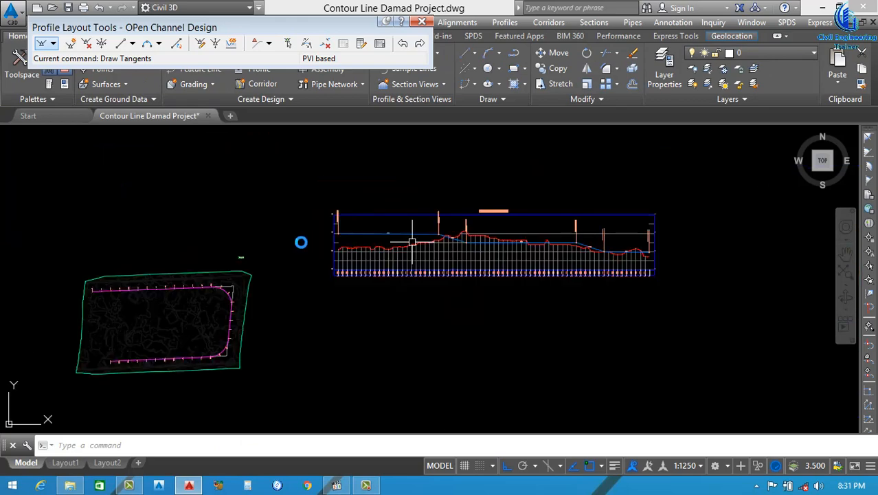
{"action": "scroll", "coordinate": [333, 232], "scroll_direction": "up", "scroll_amount": 6}
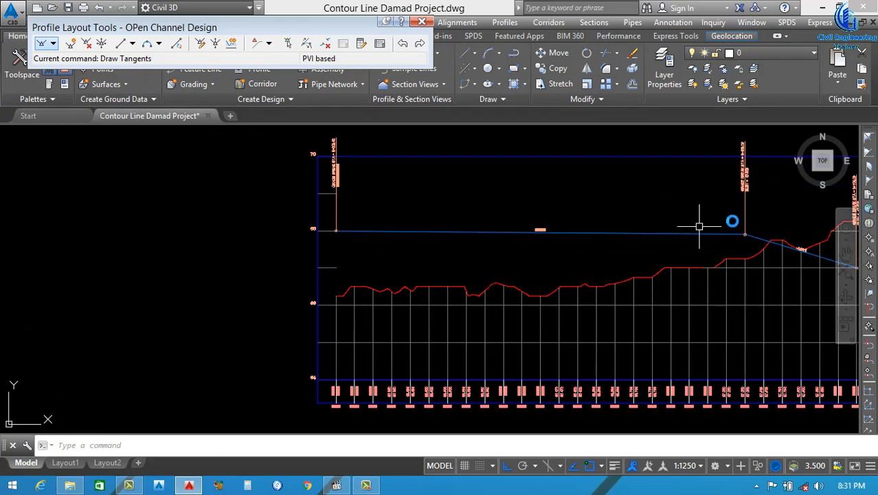
{"action": "scroll", "coordinate": [599, 244], "scroll_direction": "down", "scroll_amount": 4}
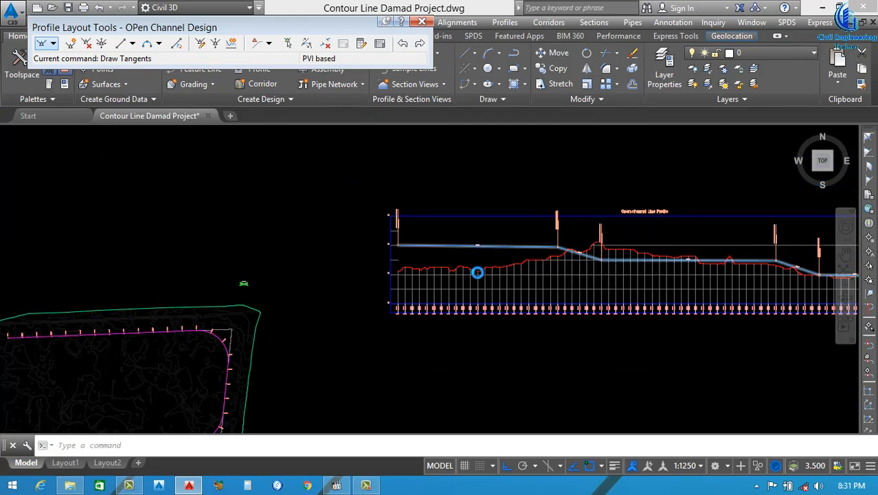
{"action": "scroll", "coordinate": [476, 273], "scroll_direction": "down", "scroll_amount": 2}
{"action": "scroll", "coordinate": [570, 253], "scroll_direction": "up", "scroll_amount": 2}
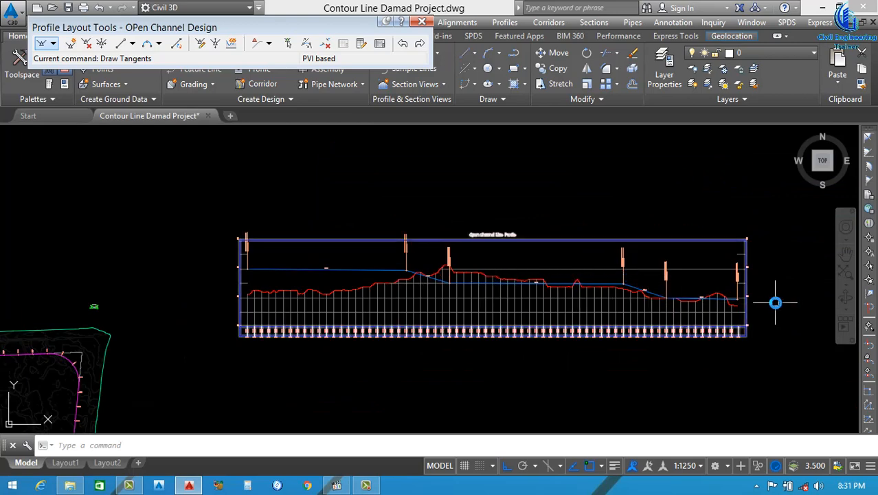
{"action": "scroll", "coordinate": [382, 281], "scroll_direction": "up", "scroll_amount": 2}
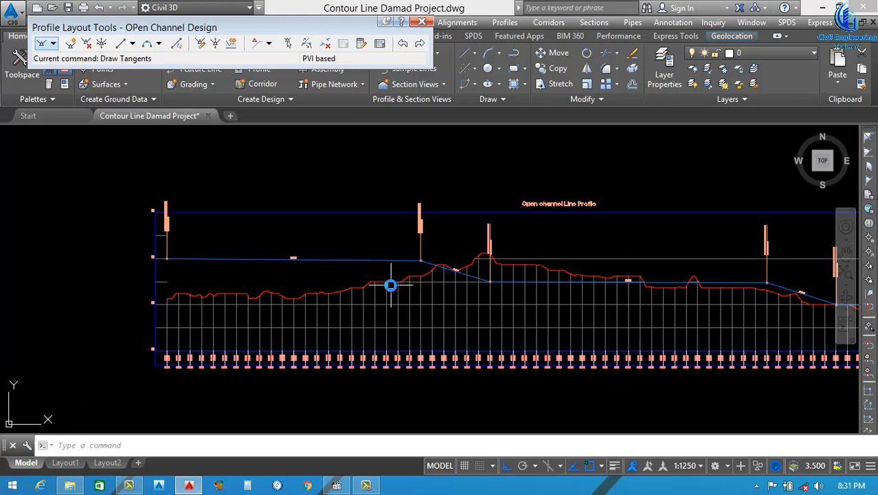
{"action": "scroll", "coordinate": [351, 278], "scroll_direction": "down", "scroll_amount": 2}
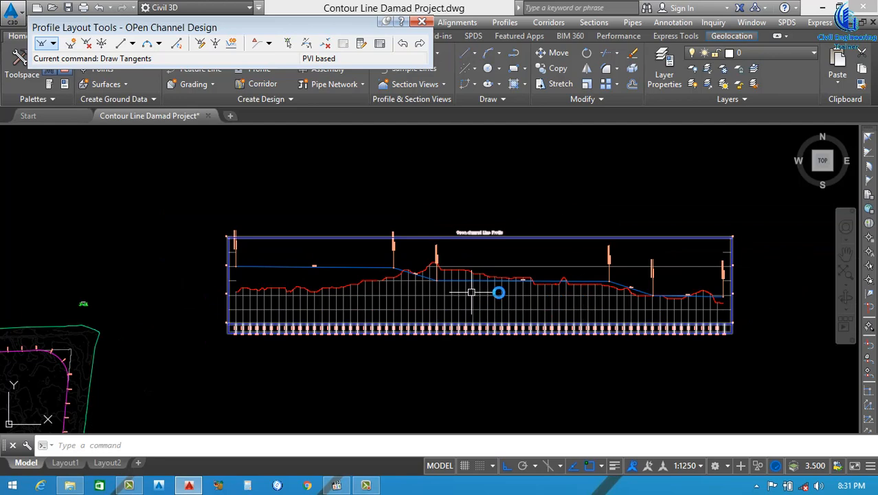
{"action": "scroll", "coordinate": [302, 292], "scroll_direction": "up", "scroll_amount": 4}
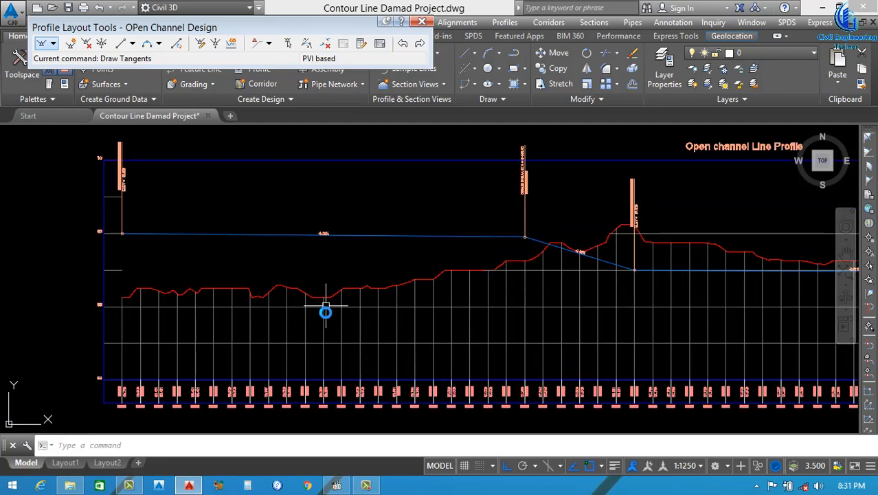
- Add cut and fill hatch areas between the contour surface profile and OPen Channel Design in the profile view's properties
{"action": "left_click", "coordinate": [325, 319]}
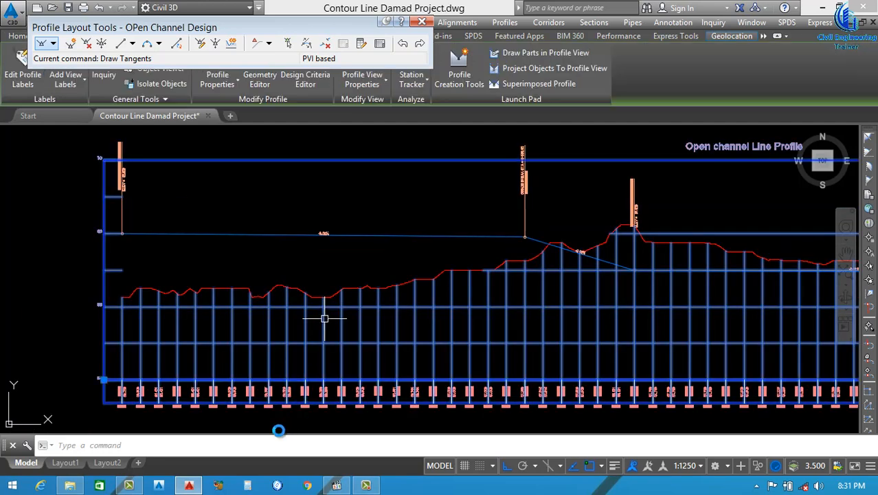
{"action": "key", "text": "Escape"}
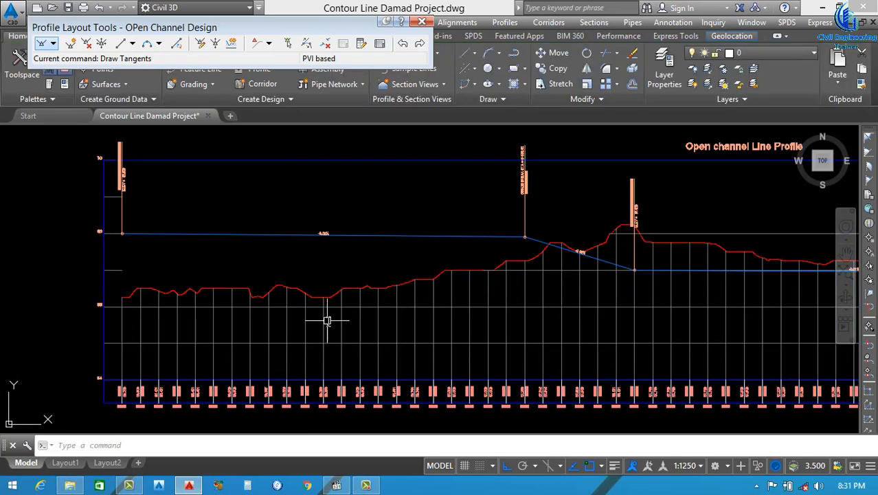
{"action": "left_click", "coordinate": [321, 319]}
{"action": "left_click", "coordinate": [320, 315]}
{"action": "right_click", "coordinate": [429, 265]}
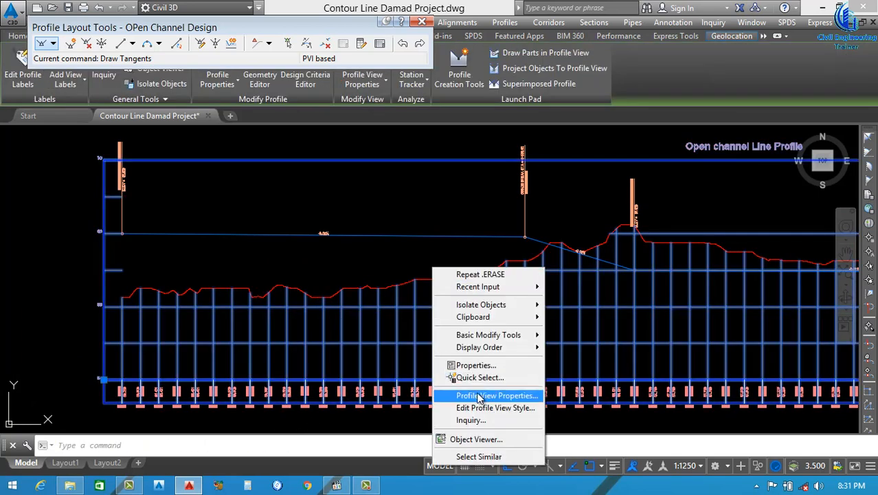
{"action": "left_click", "coordinate": [481, 395]}
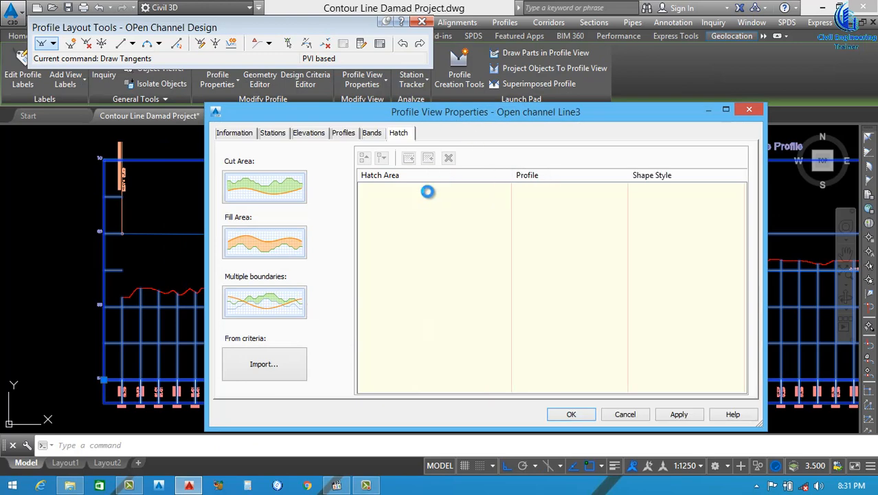
{"action": "left_click", "coordinate": [273, 191]}
{"action": "left_click", "coordinate": [265, 242]}
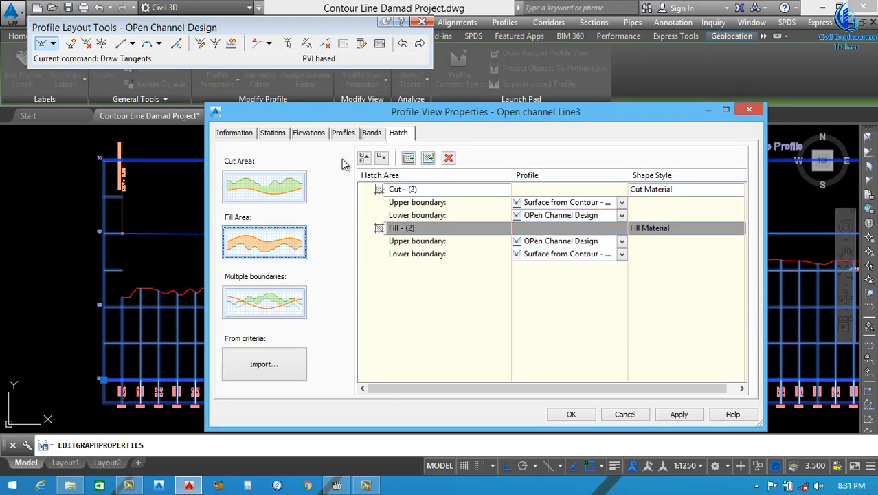
- Set Profile2 of the Elevations and Stations band to OPen Channel Design
{"action": "left_click", "coordinate": [371, 134]}
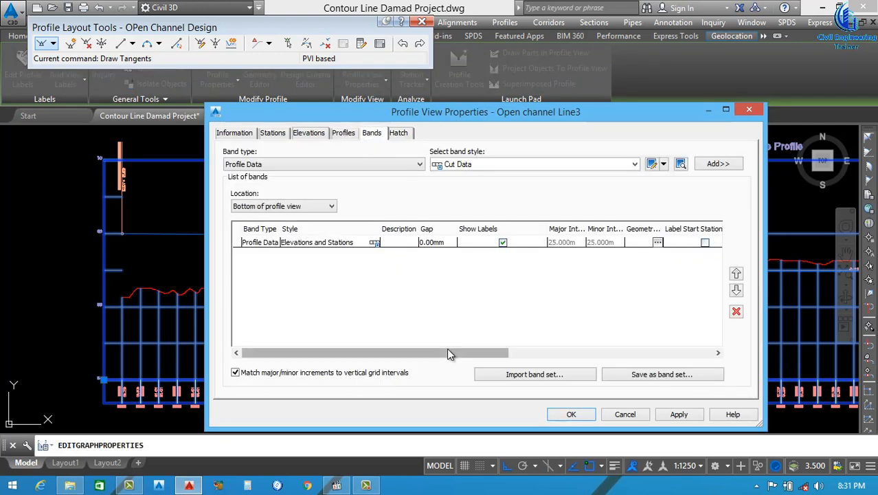
{"action": "left_click_drag", "start_coordinate": [448, 353], "coordinate": [643, 353]}
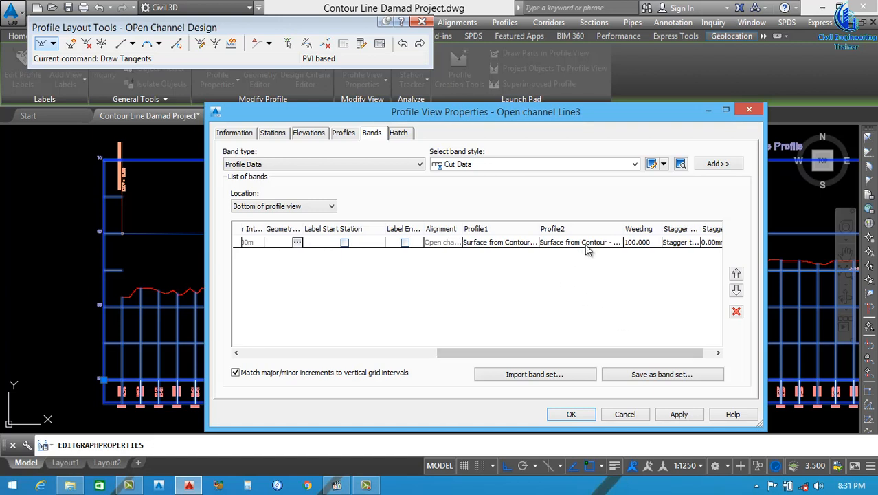
{"action": "left_click", "coordinate": [588, 244]}
{"action": "left_click", "coordinate": [577, 265]}
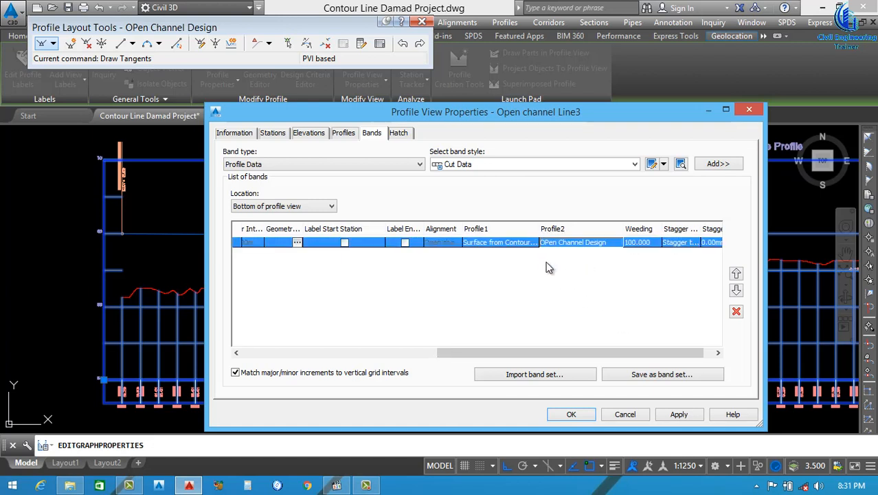
- In the Elevations and Stations band style, set the Major Station label's Station Value component colour to yellow
{"action": "left_click_drag", "start_coordinate": [484, 353], "coordinate": [289, 351]}
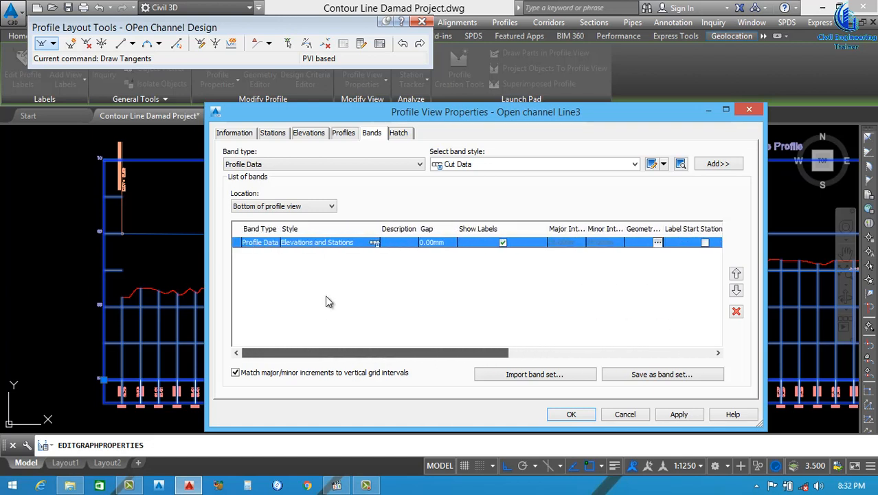
{"action": "left_click", "coordinate": [374, 243]}
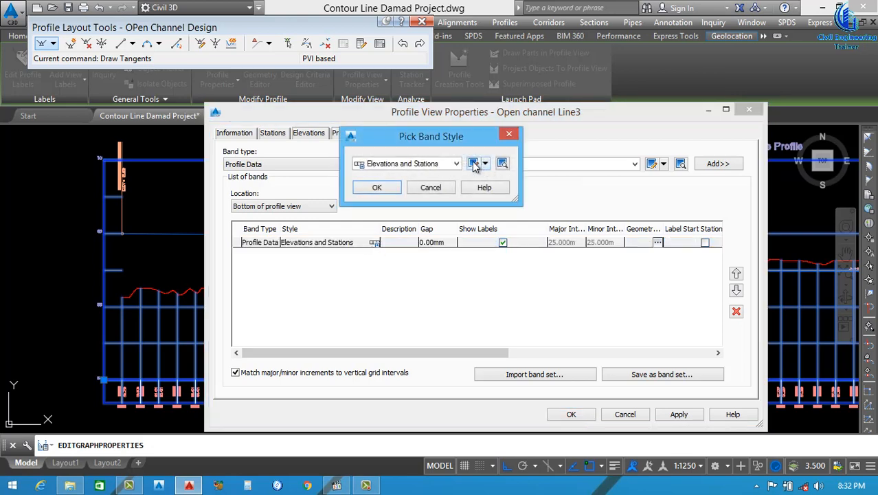
{"action": "left_click", "coordinate": [473, 164]}
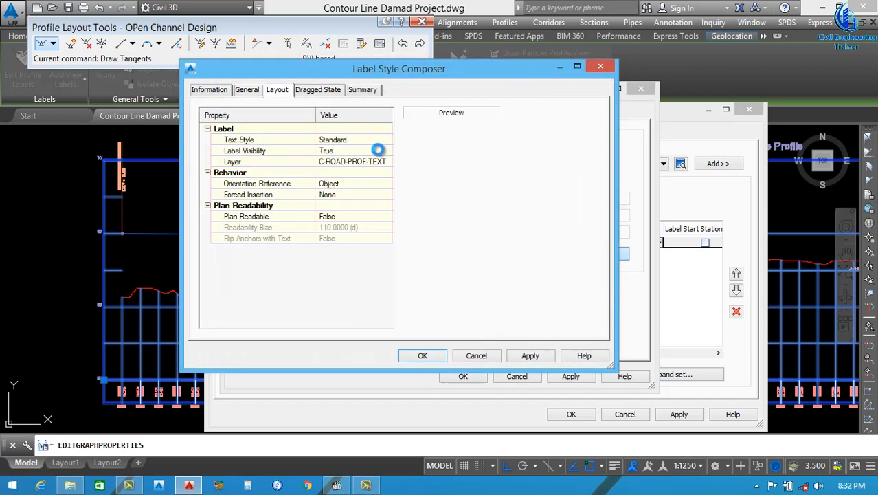
{"action": "left_click", "coordinate": [261, 124]}
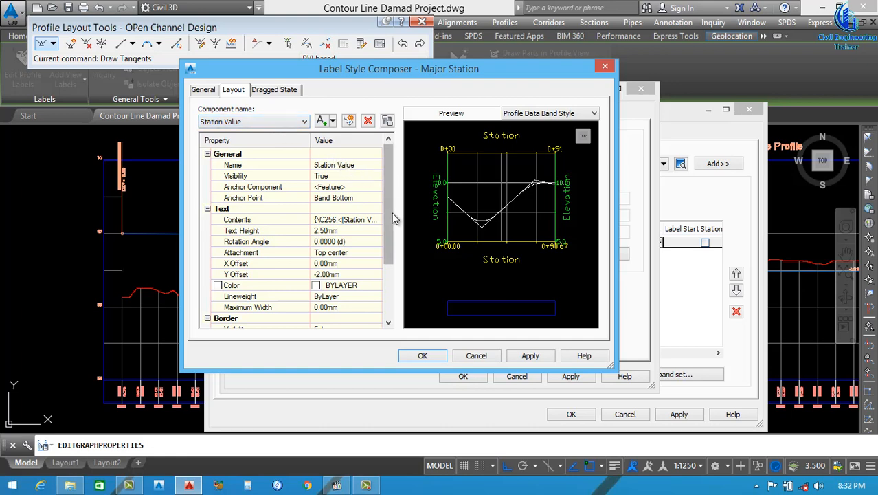
{"action": "scroll", "coordinate": [389, 206], "scroll_direction": "down", "scroll_amount": 1}
{"action": "left_click", "coordinate": [376, 253]}
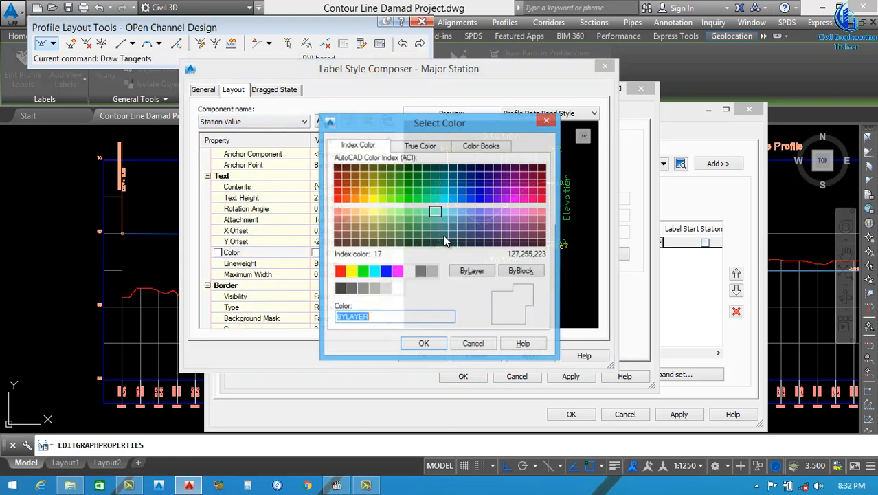
{"action": "left_click", "coordinate": [351, 272]}
{"action": "left_click", "coordinate": [423, 345]}
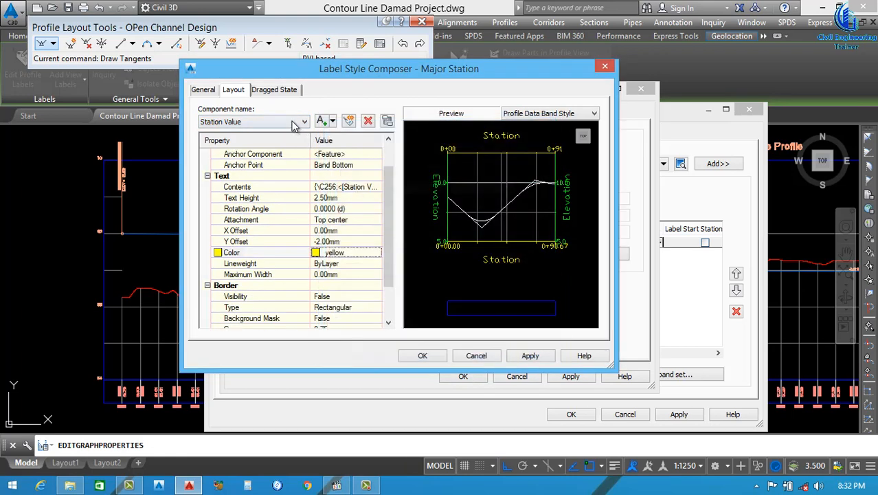
- Format the contents text of the Major Station label's NGL component in red
{"action": "left_click", "coordinate": [296, 121]}
{"action": "left_click", "coordinate": [241, 140]}
{"action": "left_click", "coordinate": [357, 220]}
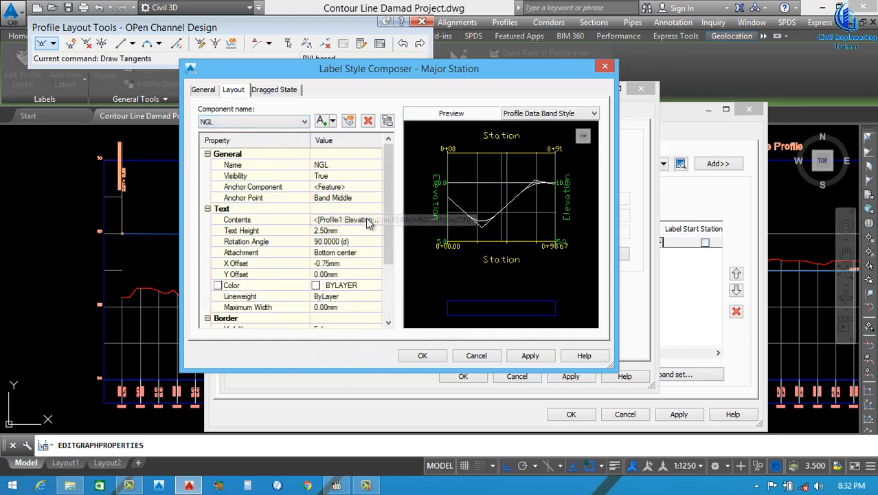
{"action": "left_click", "coordinate": [377, 219]}
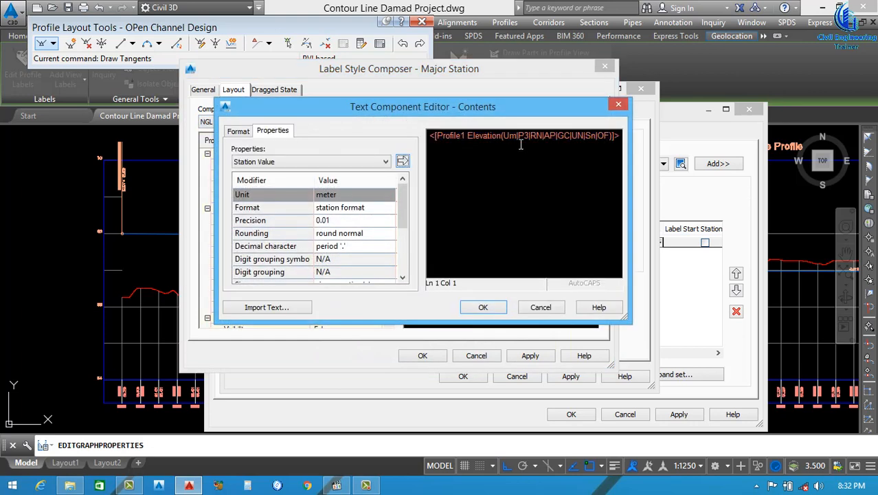
{"action": "left_click", "coordinate": [239, 132]}
{"action": "left_click", "coordinate": [296, 238]}
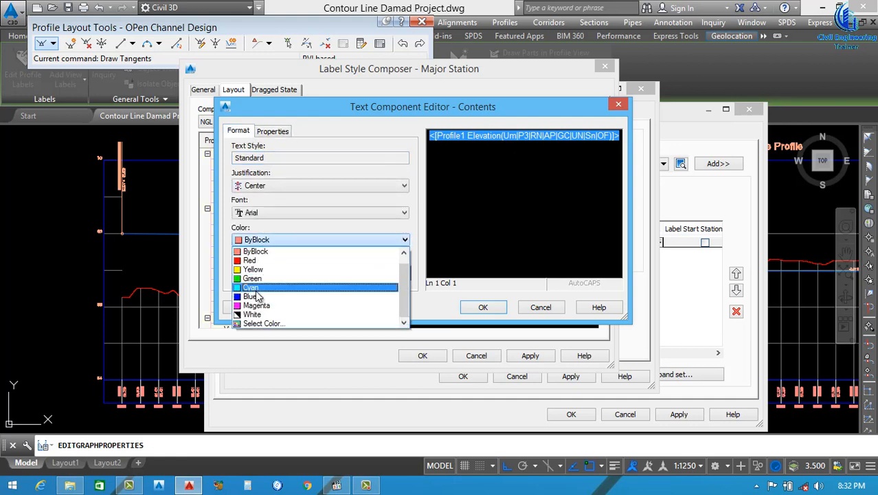
{"action": "left_click", "coordinate": [250, 261]}
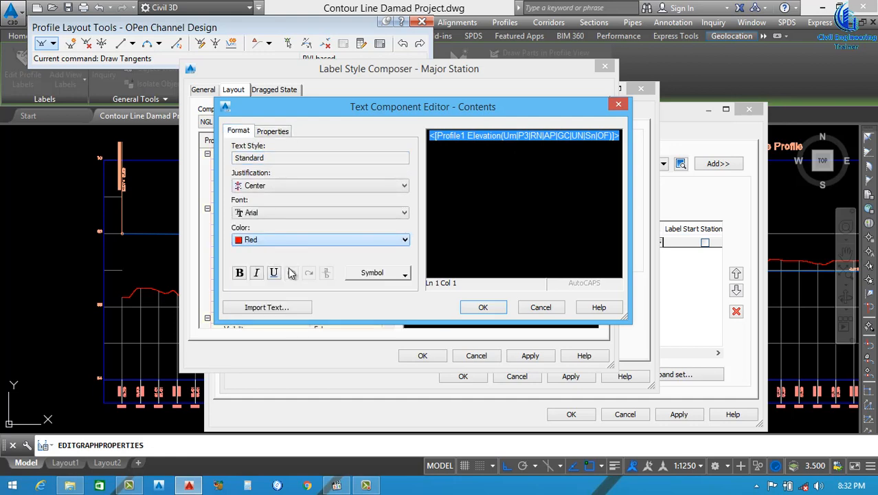
{"action": "left_click", "coordinate": [476, 308]}
- Set the colour of the Major Station label's PGL component to blue
{"action": "left_click", "coordinate": [251, 123]}
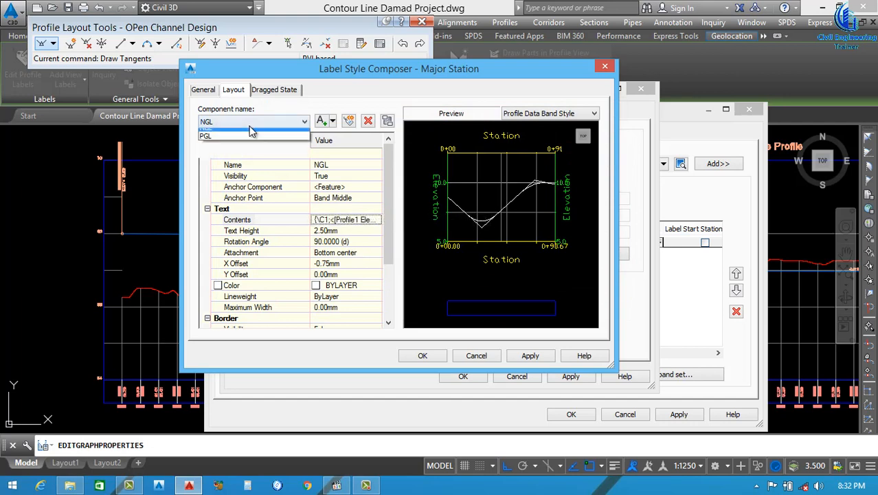
{"action": "left_click", "coordinate": [234, 148]}
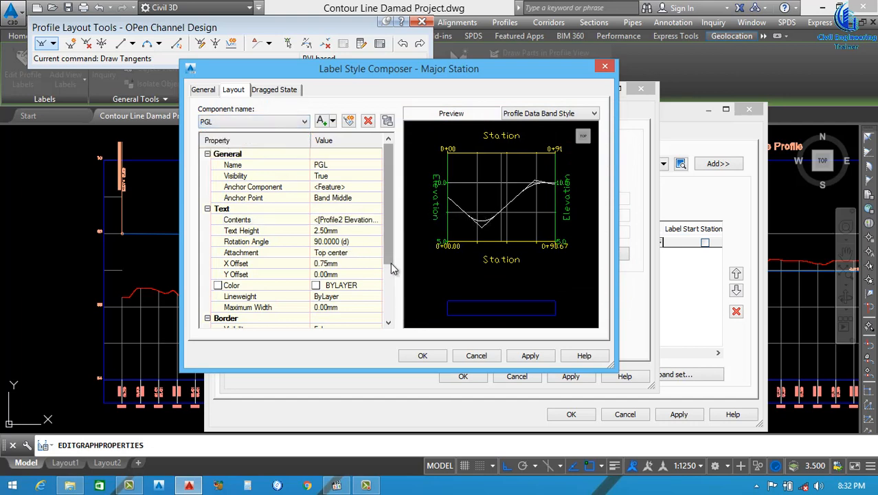
{"action": "scroll", "coordinate": [390, 262], "scroll_direction": "down", "scroll_amount": 1}
{"action": "left_click", "coordinate": [364, 274]}
{"action": "left_click", "coordinate": [378, 274]}
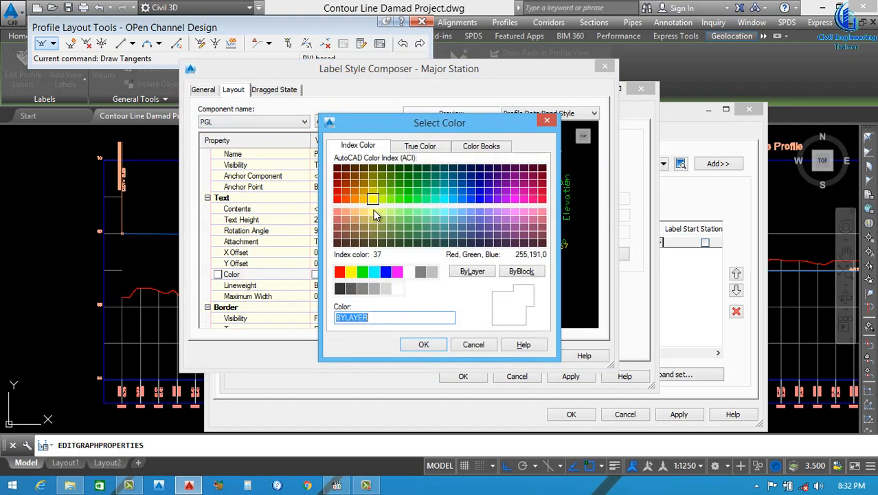
{"action": "left_click", "coordinate": [385, 273]}
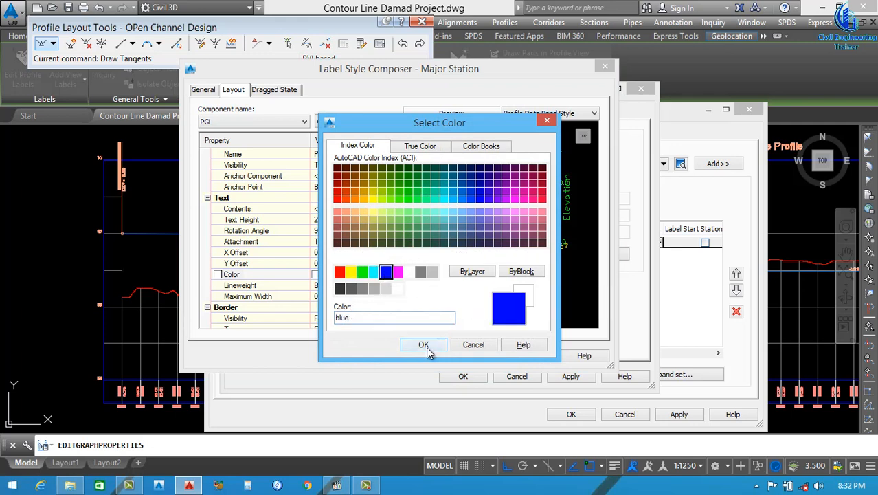
{"action": "left_click", "coordinate": [424, 345]}
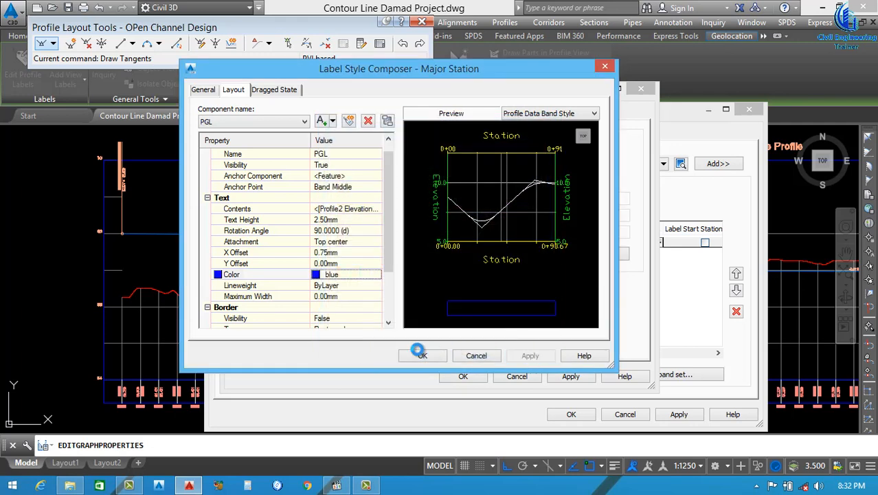
- Confirm the Major Station label and Elevations and Stations band style changes and apply them to the profile view
{"action": "left_click", "coordinate": [420, 355]}
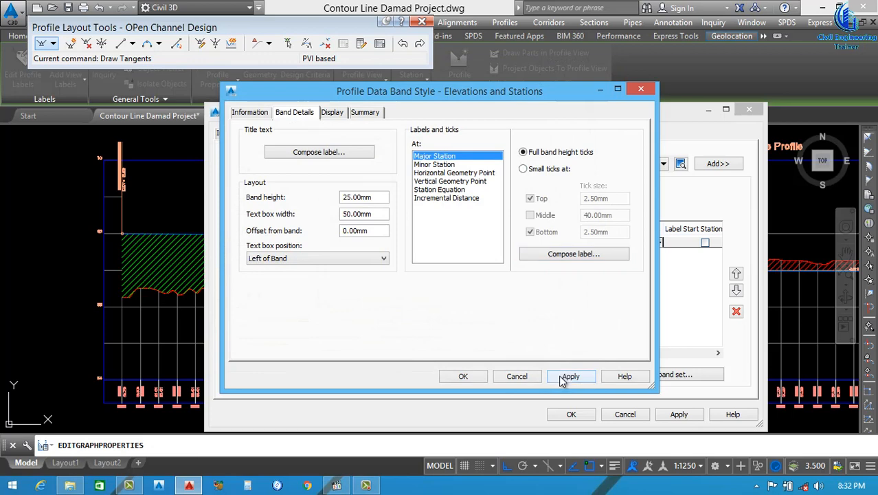
{"action": "left_click", "coordinate": [459, 377]}
{"action": "left_click", "coordinate": [378, 188]}
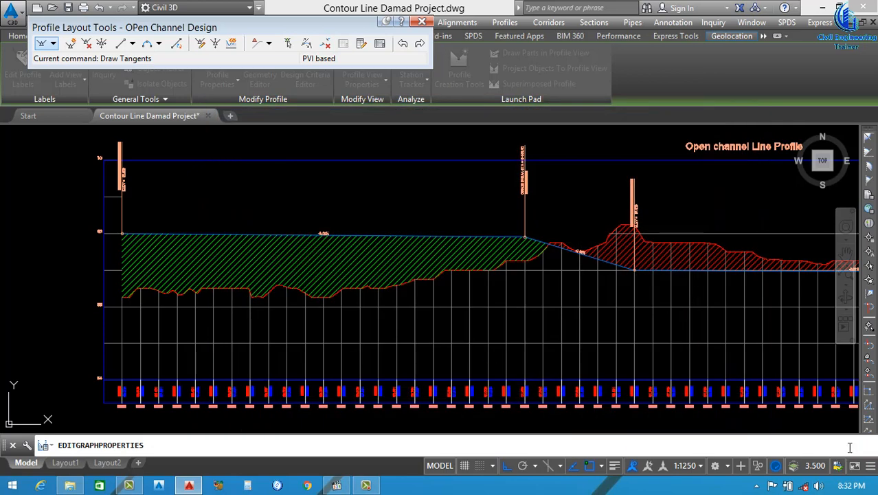
- Examine the cut and fill hatching and coloured band labels along the open channel profile, the alignment plan and the existing assembly
{"action": "scroll", "coordinate": [558, 340], "scroll_direction": "down", "scroll_amount": 5}
{"action": "scroll", "coordinate": [613, 352], "scroll_direction": "up", "scroll_amount": 3}
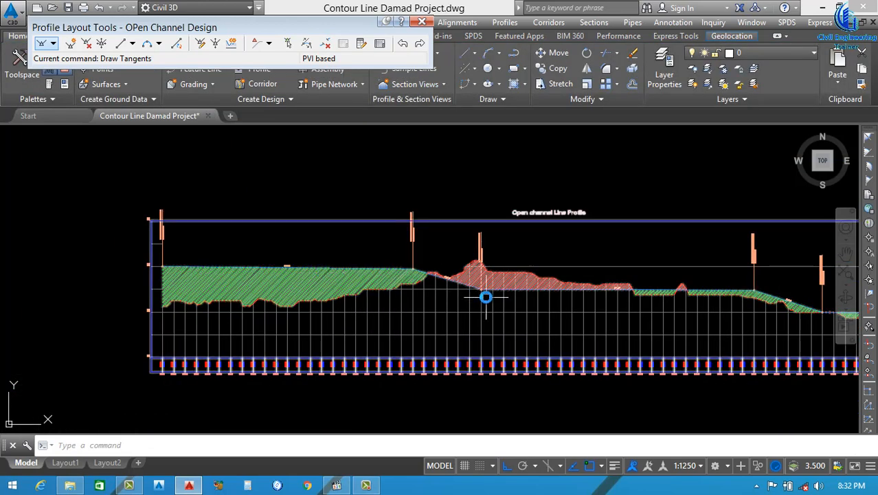
{"action": "middle_click_drag", "start_coordinate": [580, 293], "coordinate": [335, 302]}
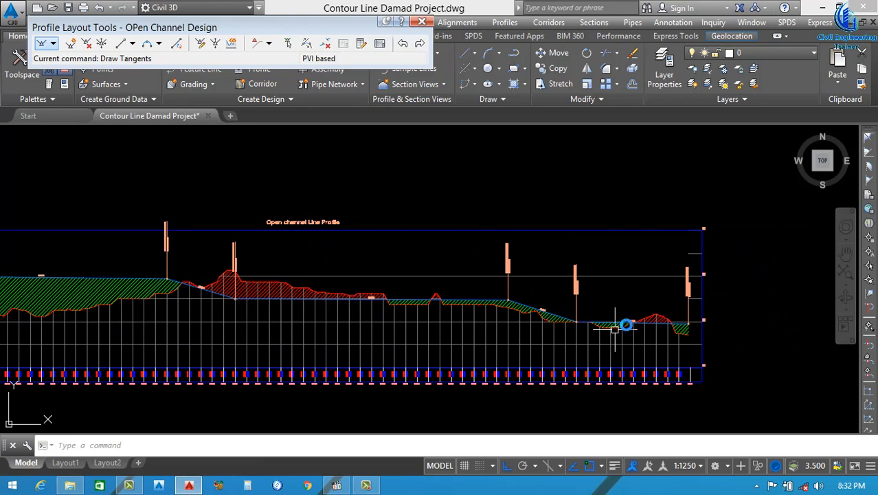
{"action": "scroll", "coordinate": [614, 327], "scroll_direction": "down", "scroll_amount": 3}
{"action": "scroll", "coordinate": [485, 318], "scroll_direction": "up", "scroll_amount": 3}
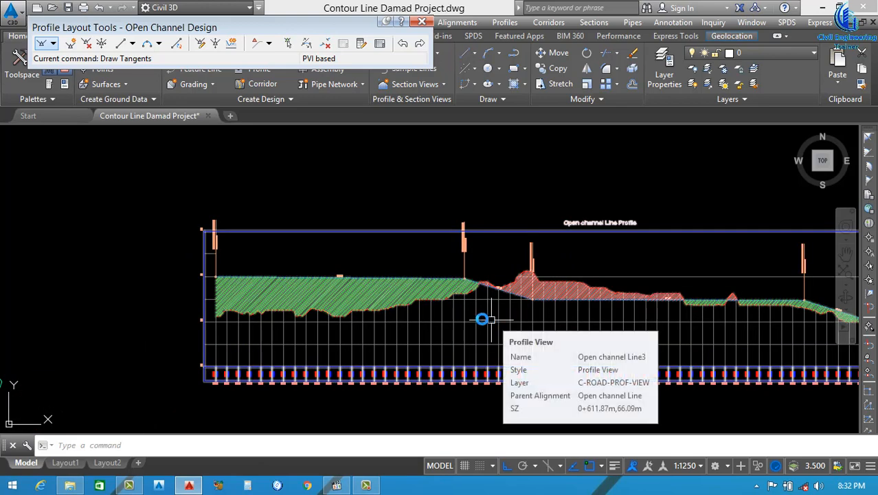
{"action": "scroll", "coordinate": [463, 275], "scroll_direction": "down", "scroll_amount": 5}
{"action": "scroll", "coordinate": [441, 278], "scroll_direction": "up", "scroll_amount": 5}
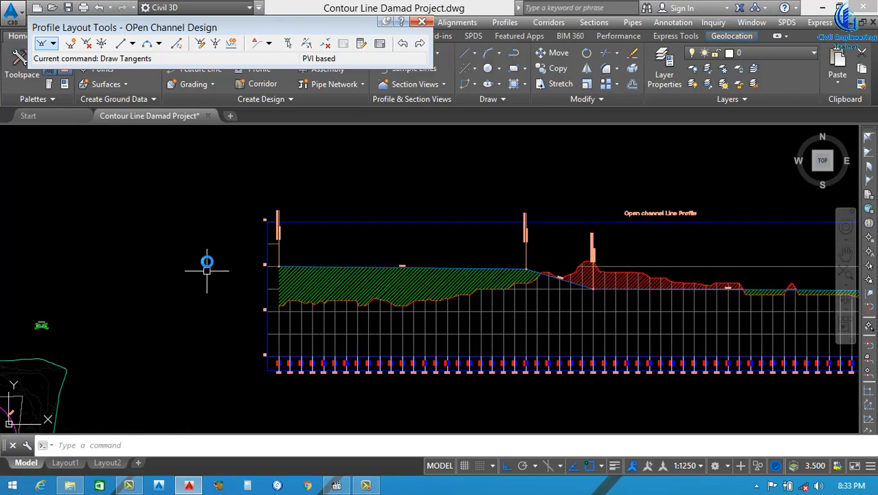
{"action": "scroll", "coordinate": [273, 275], "scroll_direction": "up", "scroll_amount": 2}
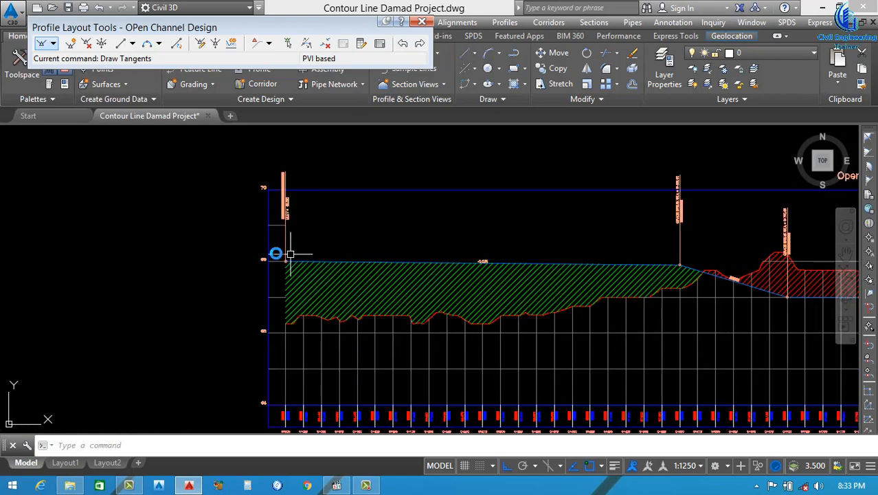
{"action": "scroll", "coordinate": [583, 250], "scroll_direction": "down", "scroll_amount": 2}
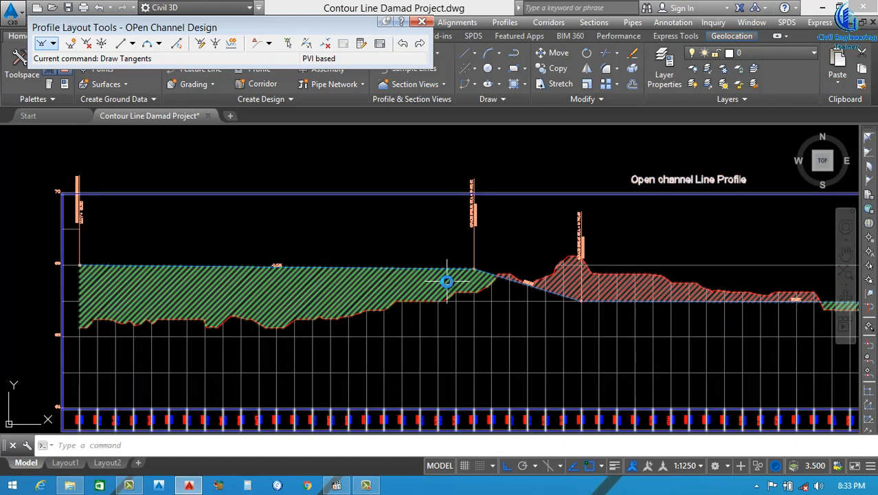
{"action": "scroll", "coordinate": [445, 280], "scroll_direction": "down", "scroll_amount": 3}
{"action": "scroll", "coordinate": [541, 278], "scroll_direction": "down", "scroll_amount": 3}
{"action": "scroll", "coordinate": [343, 300], "scroll_direction": "up", "scroll_amount": 3}
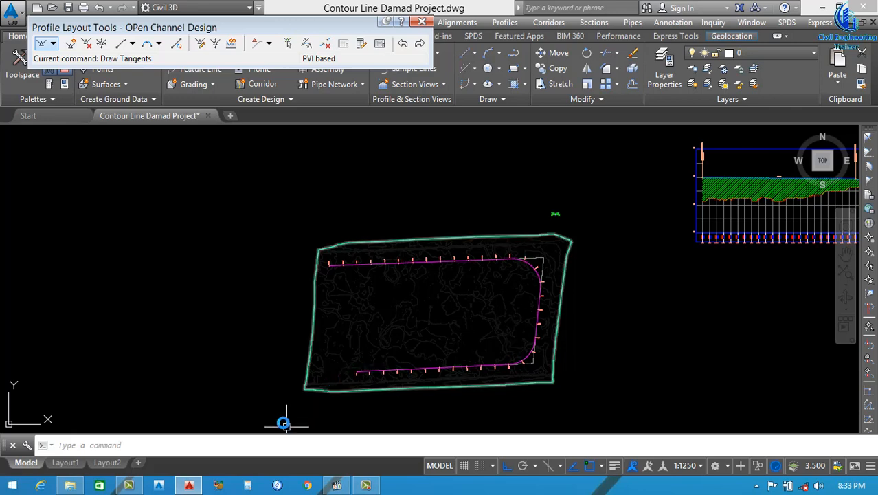
{"action": "scroll", "coordinate": [314, 275], "scroll_direction": "down", "scroll_amount": 3}
{"action": "scroll", "coordinate": [602, 261], "scroll_direction": "up", "scroll_amount": 4}
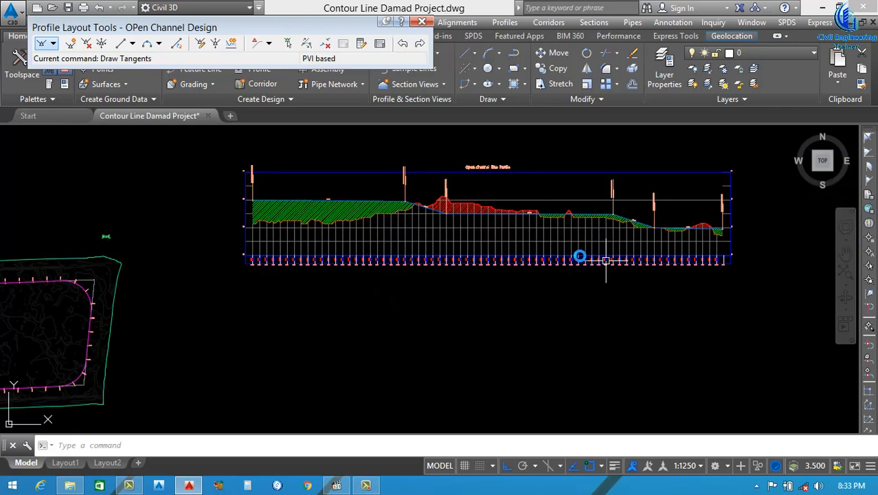
{"action": "scroll", "coordinate": [474, 237], "scroll_direction": "down", "scroll_amount": 4}
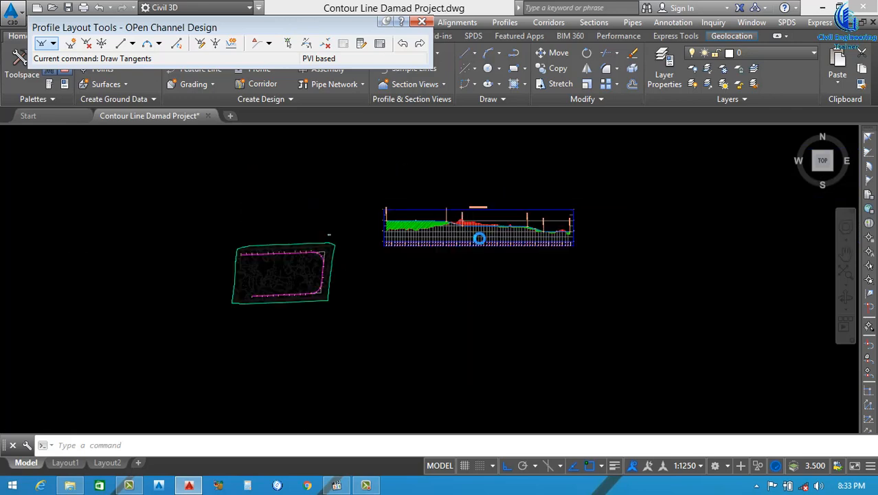
{"action": "scroll", "coordinate": [410, 237], "scroll_direction": "up", "scroll_amount": 8}
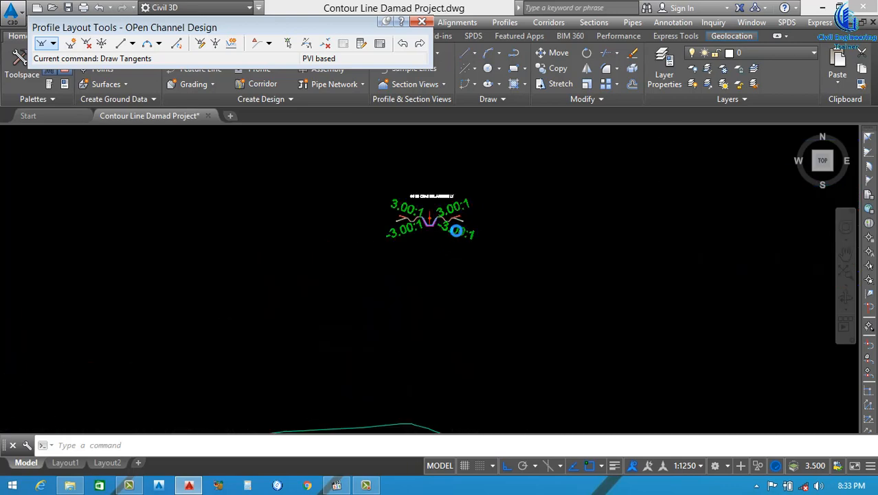
- Move the existing open channel assembly and its title straight up, farther from the surface boundary
{"action": "scroll", "coordinate": [429, 217], "scroll_direction": "down", "scroll_amount": 7}
{"action": "left_click", "coordinate": [360, 187]}
{"action": "left_click", "coordinate": [517, 286]}
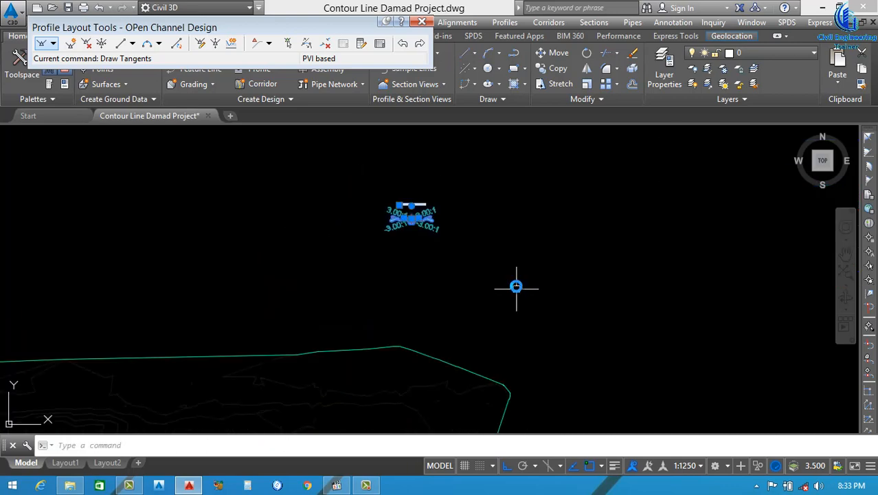
{"action": "type", "text": "m"}
{"action": "key", "text": "Return"}
{"action": "left_click", "coordinate": [550, 287]}
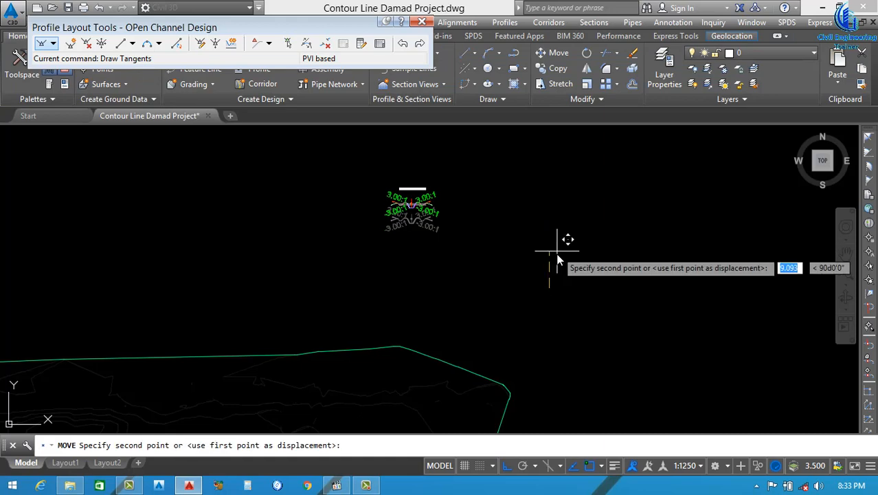
{"action": "scroll", "coordinate": [559, 219], "scroll_direction": "down", "scroll_amount": 3}
{"action": "left_click", "coordinate": [562, 204]}
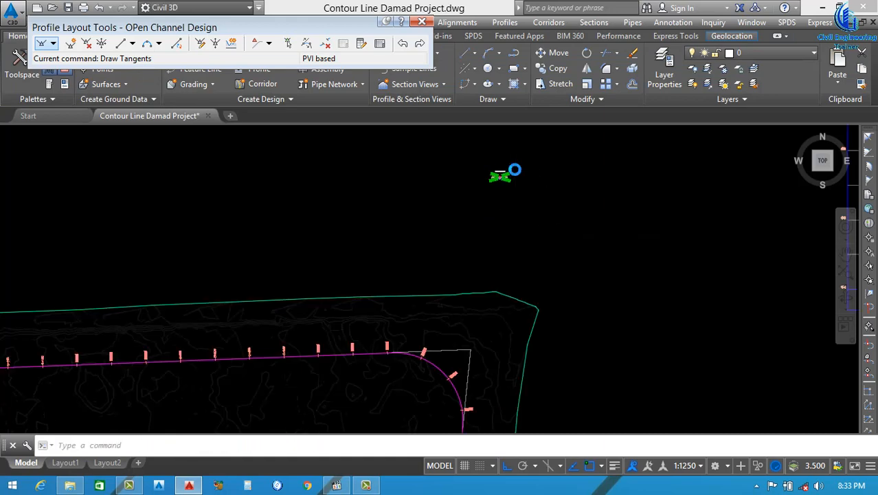
{"action": "scroll", "coordinate": [515, 170], "scroll_direction": "up", "scroll_amount": 5}
{"action": "scroll", "coordinate": [516, 228], "scroll_direction": "down", "scroll_amount": 2}
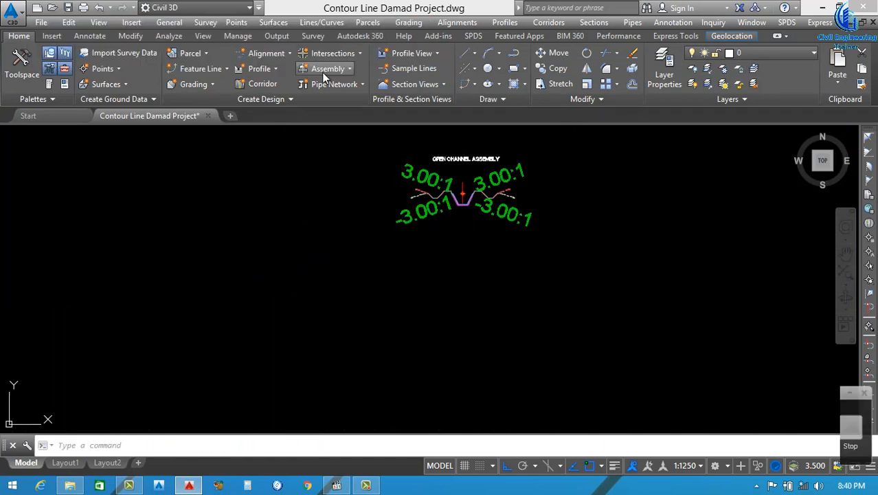
- Create an assembly named Open channel Assembly with the Basic style and All Codes code set, and place it in empty space
{"action": "left_click", "coordinate": [322, 69]}
{"action": "left_click", "coordinate": [347, 88]}
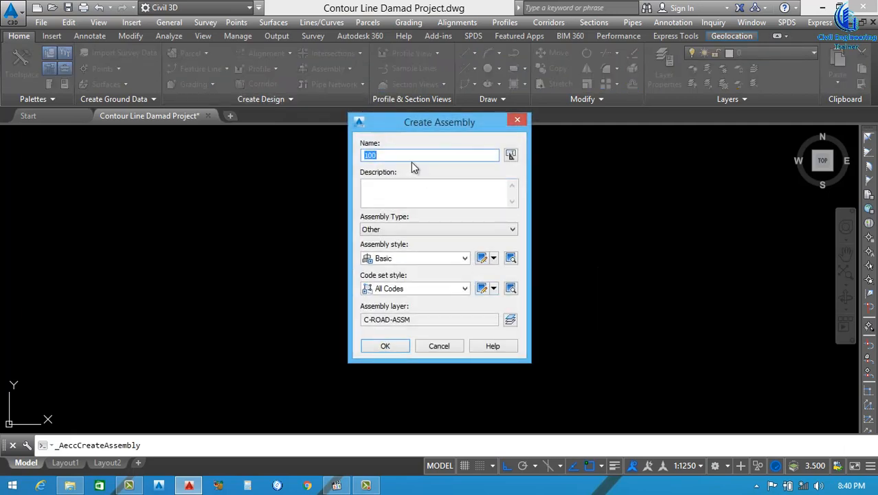
{"action": "type", "text": "Open channel Assembly"}
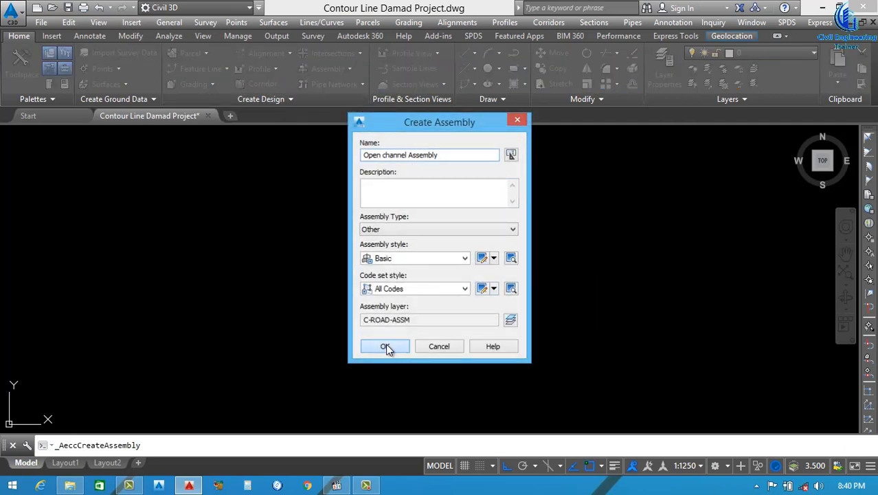
{"action": "left_click", "coordinate": [386, 345]}
{"action": "left_click", "coordinate": [472, 323]}
- Attach the Channel subassembly from the metric Trench Pipes set to the new assembly's baseline marker
{"action": "left_click", "coordinate": [49, 84]}
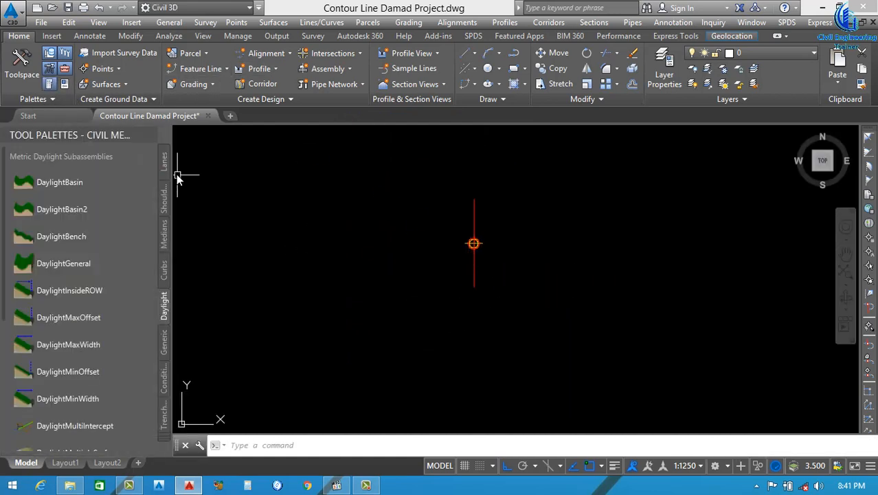
{"action": "right_click", "coordinate": [164, 431]}
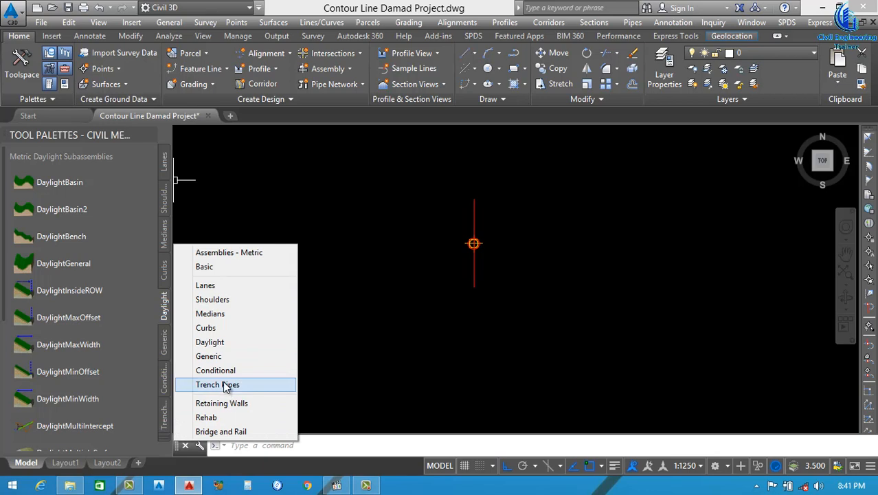
{"action": "left_click", "coordinate": [229, 384]}
{"action": "left_click", "coordinate": [43, 185]}
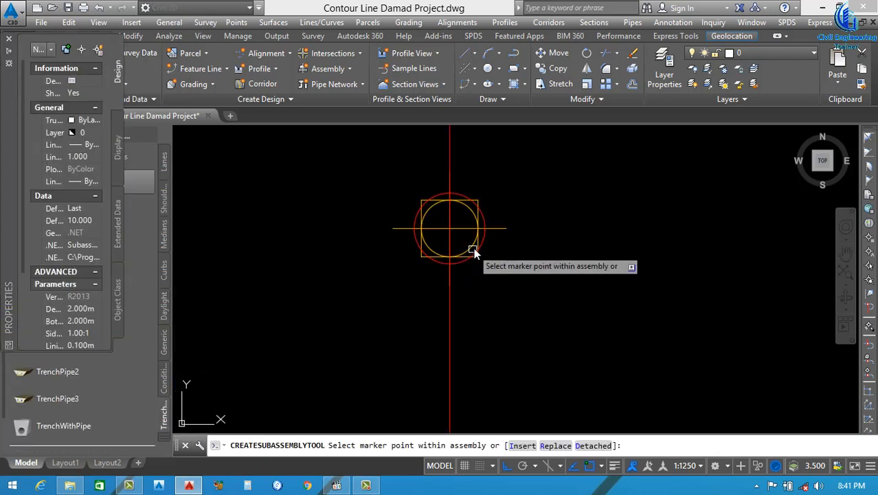
{"action": "left_click", "coordinate": [506, 293]}
{"action": "key", "text": "Escape"}
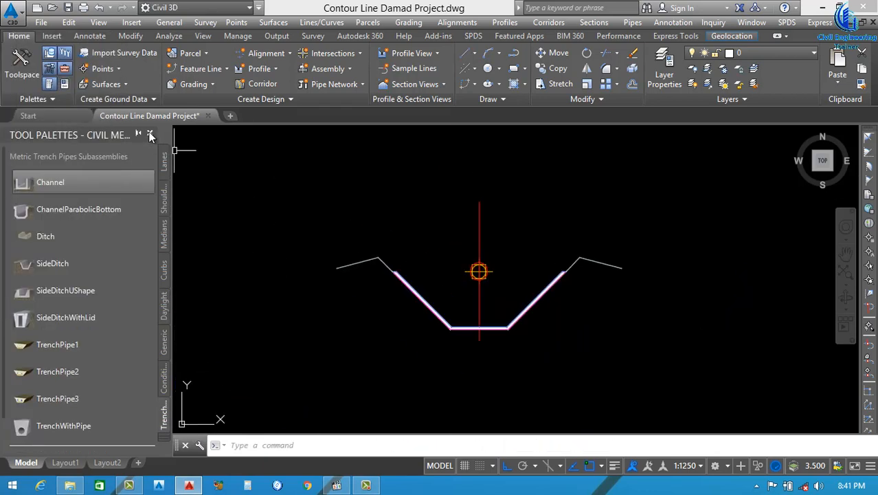
{"action": "scroll", "coordinate": [471, 284], "scroll_direction": "down", "scroll_amount": 1}
{"action": "left_click", "coordinate": [149, 133]}
- Edit the Channel subassembly's parameters, setting its depth to 2.5 m
{"action": "scroll", "coordinate": [361, 276], "scroll_direction": "down", "scroll_amount": 1}
{"action": "scroll", "coordinate": [422, 293], "scroll_direction": "up", "scroll_amount": 3}
{"action": "scroll", "coordinate": [355, 268], "scroll_direction": "down", "scroll_amount": 2}
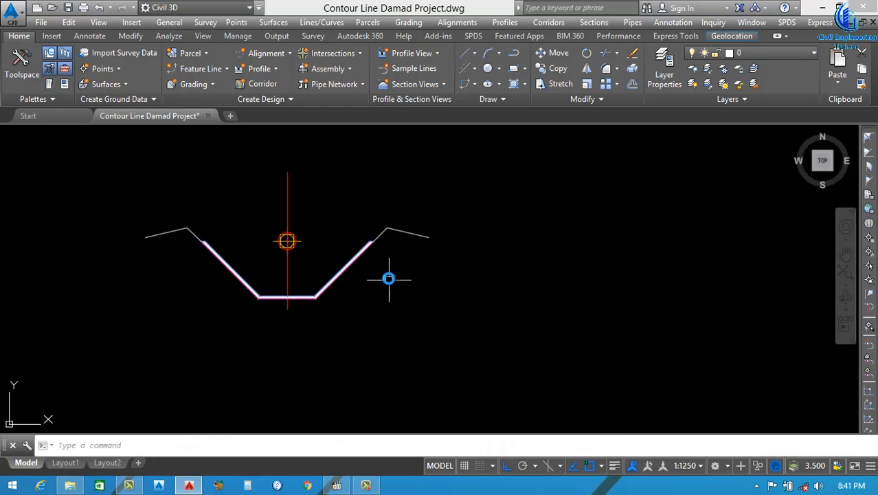
{"action": "scroll", "coordinate": [370, 276], "scroll_direction": "up", "scroll_amount": 1}
{"action": "left_click", "coordinate": [335, 267]}
{"action": "right_click", "coordinate": [439, 288]}
{"action": "left_click", "coordinate": [494, 136]}
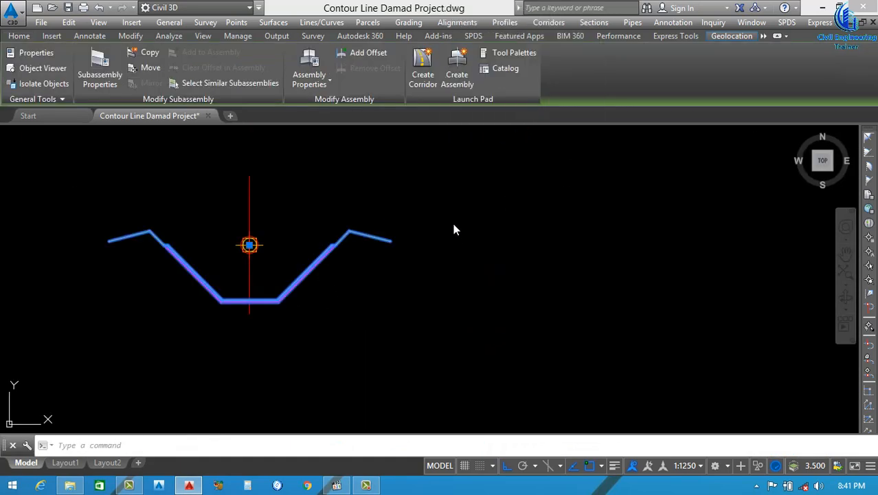
{"action": "left_click_drag", "start_coordinate": [557, 107], "coordinate": [566, 112]}
{"action": "left_click", "coordinate": [494, 126]}
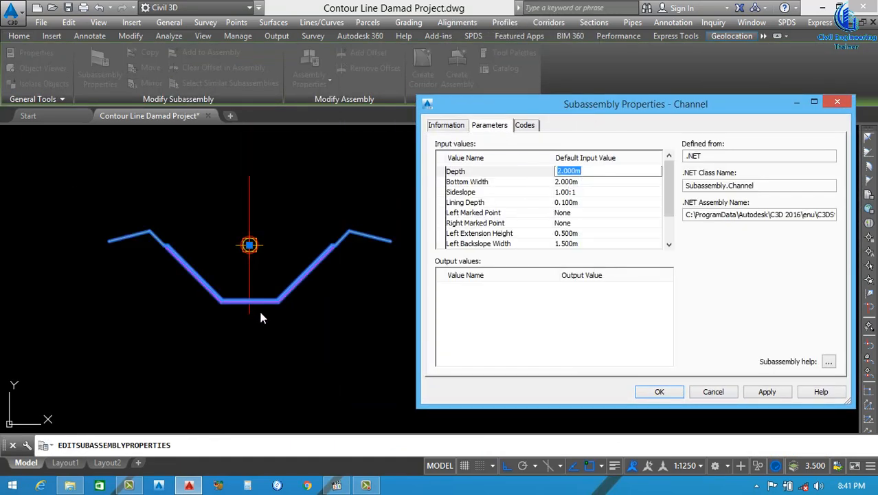
{"action": "type", "text": "2.5"}
{"action": "left_click", "coordinate": [590, 181]}
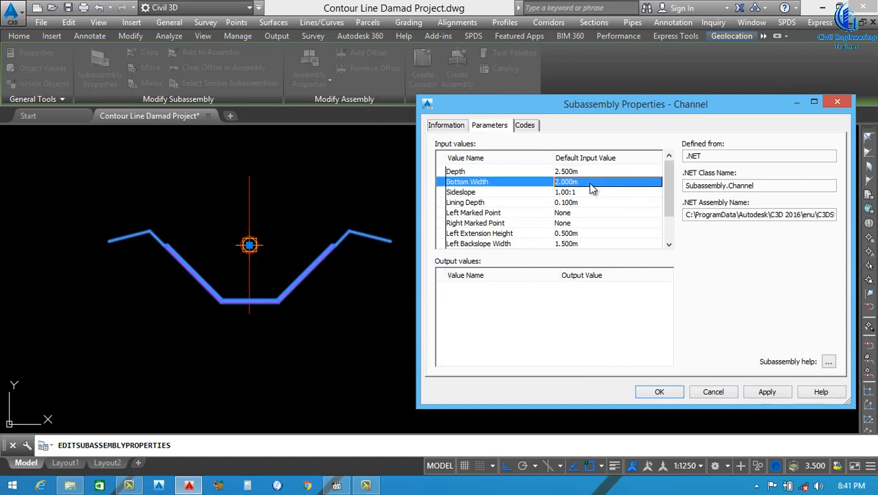
- Try a sideslope of 2.00:1 on the Channel subassembly
{"action": "left_click", "coordinate": [590, 193]}
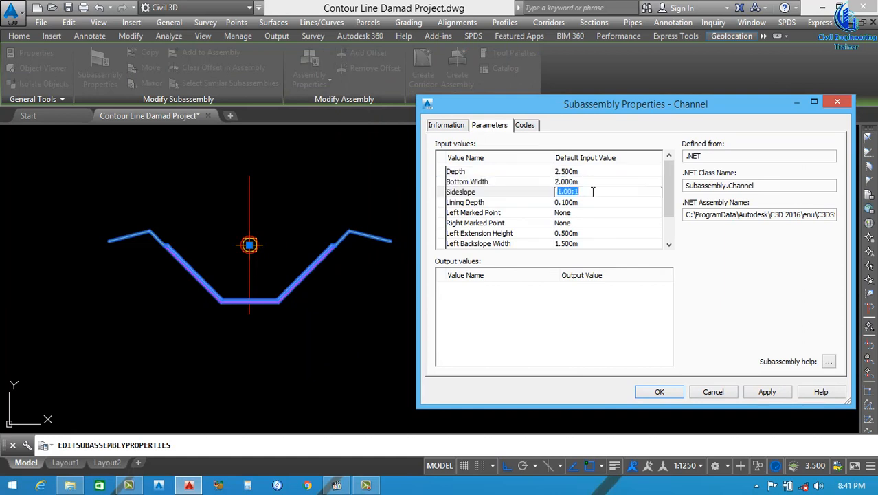
{"action": "type", "text": "2"}
{"action": "key", "text": "Return"}
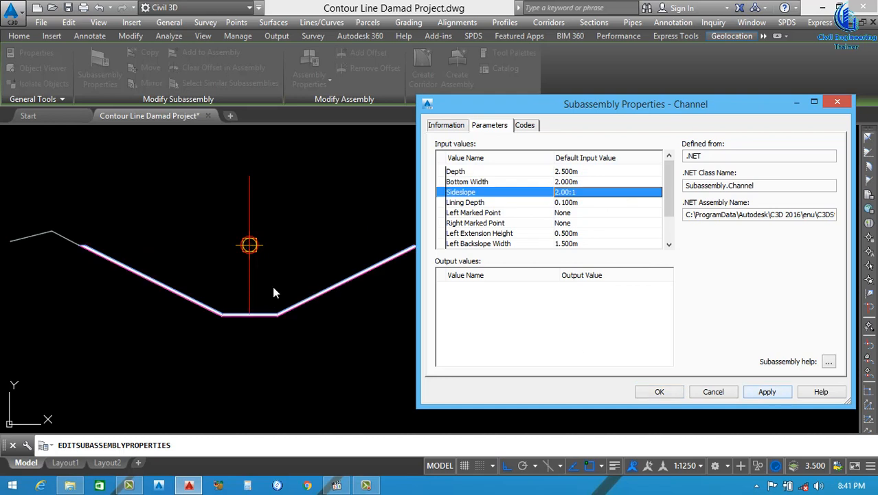
- Set the channel's sideslope to 0.50:1 and its lining depth to 0.250 m, and apply them
{"action": "left_click", "coordinate": [767, 390]}
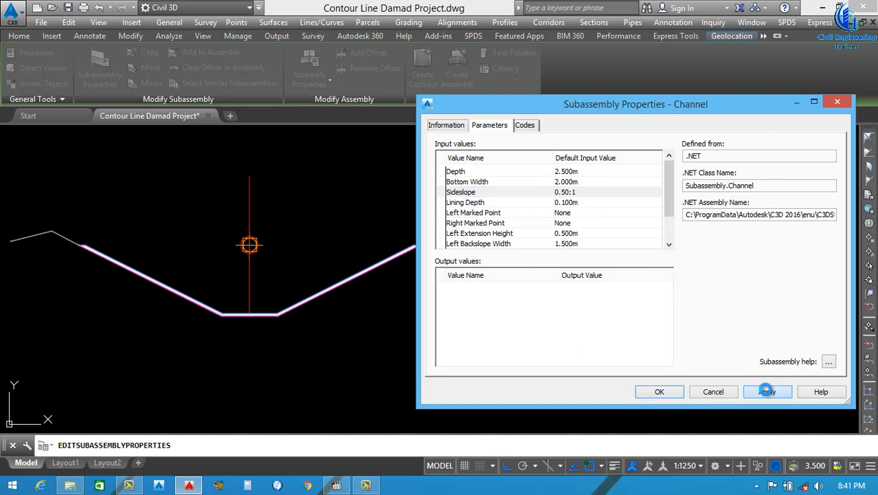
{"action": "left_click", "coordinate": [576, 202]}
{"action": "key", "text": "Return"}
{"action": "left_click", "coordinate": [767, 391]}
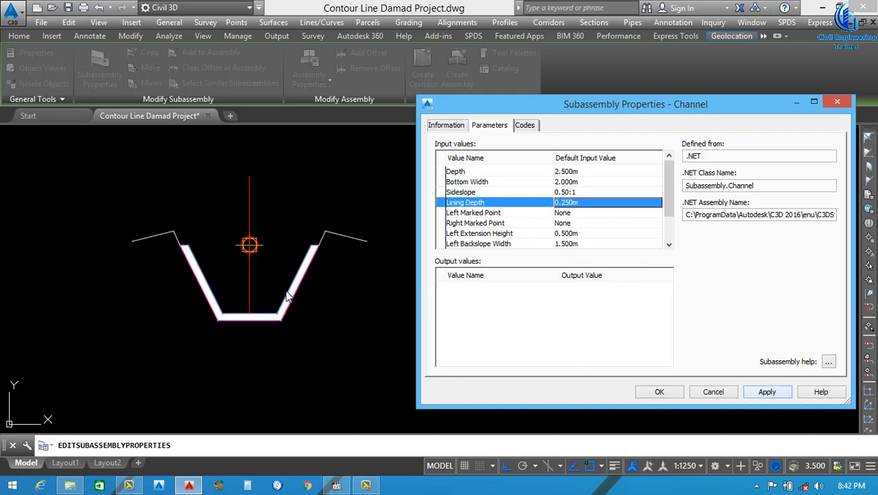
- Set the channel's left extension height to 1 m and left backslope width to 2 m
{"action": "left_click", "coordinate": [482, 235]}
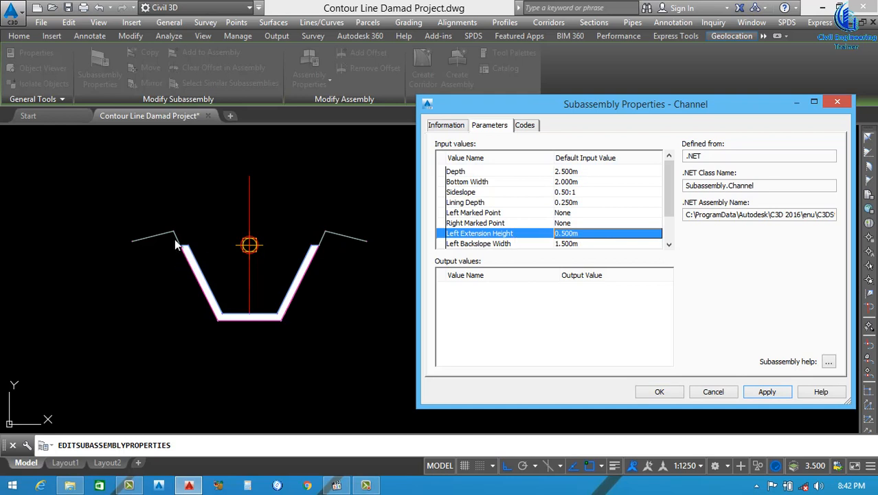
{"action": "type", "text": "1"}
{"action": "key", "text": "Return"}
{"action": "scroll", "coordinate": [570, 227], "scroll_direction": "down", "scroll_amount": 1}
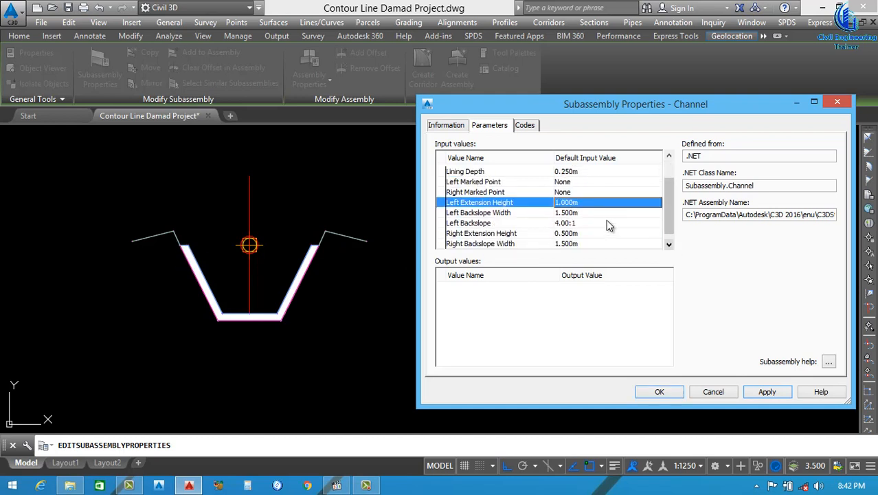
{"action": "left_click", "coordinate": [572, 213]}
{"action": "type", "text": "2"}
{"action": "key", "text": "Return"}
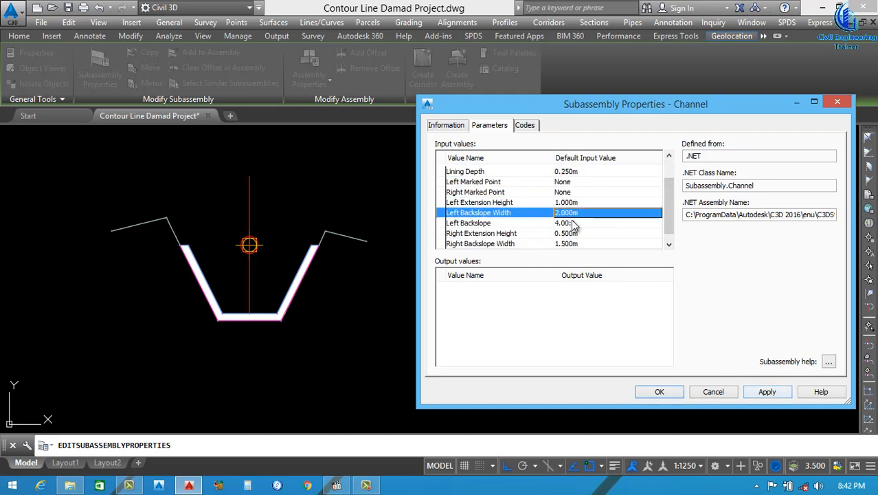
- Set the channel's left backslope to 100:1 and apply it
{"action": "left_click", "coordinate": [574, 224]}
{"action": "type", "text": "100"}
{"action": "key", "text": "Return"}
{"action": "left_click", "coordinate": [769, 391]}
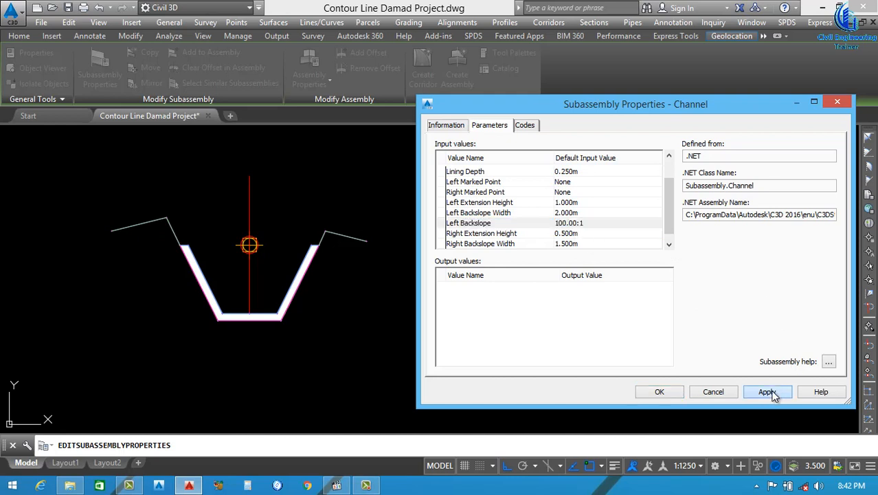
- Set the channel's right extension height to 1 m and right backslope width to 2 m
{"action": "left_click", "coordinate": [668, 243]}
{"action": "left_click", "coordinate": [576, 224]}
{"action": "type", "text": "1"}
{"action": "key", "text": "Return"}
{"action": "left_click", "coordinate": [576, 234]}
{"action": "type", "text": "2"}
{"action": "key", "text": "Return"}
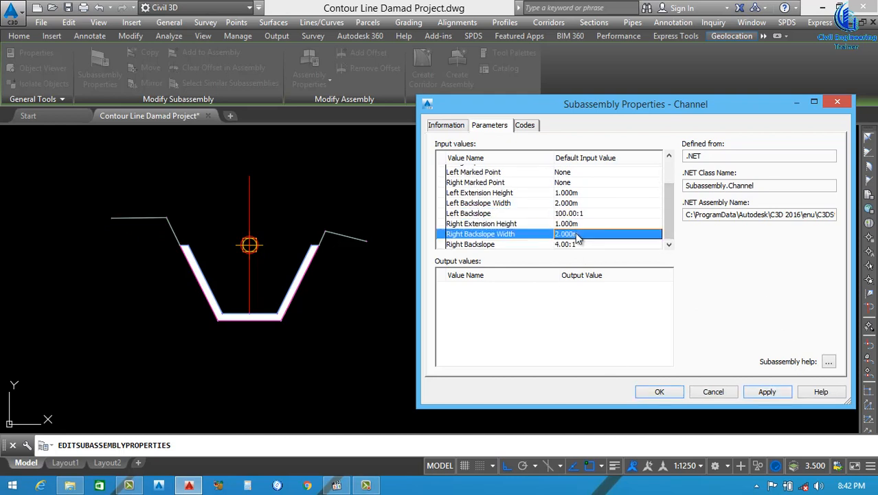
- Set the channel's right backslope to 100:1 and accept the subassembly properties
{"action": "left_click", "coordinate": [584, 243]}
{"action": "type", "text": "100"}
{"action": "key", "text": "Return"}
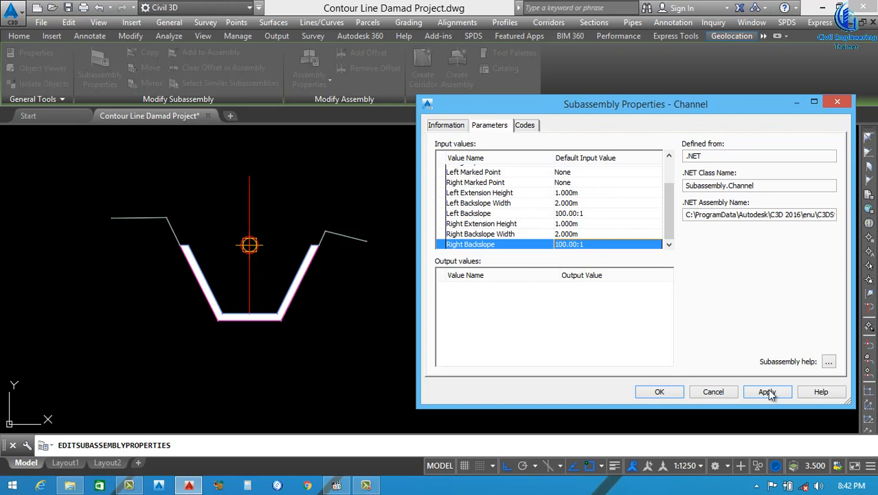
{"action": "left_click", "coordinate": [660, 390]}
- Attach a metric DaylightBasin subassembly to the outer end of the channel's right backslope
{"action": "scroll", "coordinate": [381, 256], "scroll_direction": "down", "scroll_amount": 2}
{"action": "scroll", "coordinate": [348, 251], "scroll_direction": "up", "scroll_amount": 1}
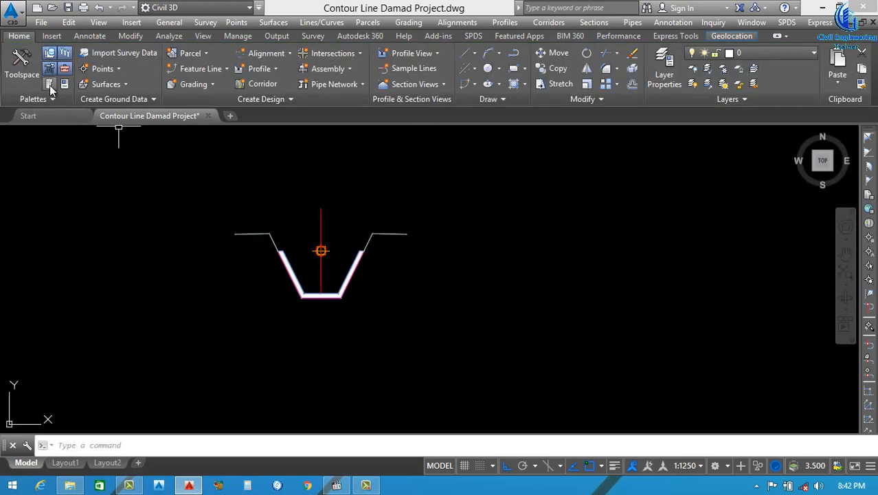
{"action": "left_click", "coordinate": [49, 84]}
{"action": "left_click", "coordinate": [164, 306]}
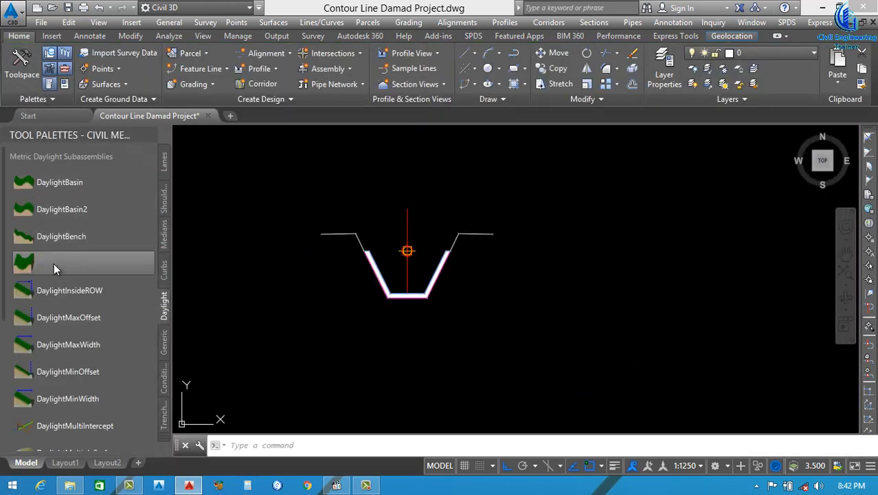
{"action": "left_click", "coordinate": [59, 183]}
{"action": "scroll", "coordinate": [508, 232], "scroll_direction": "up", "scroll_amount": 4}
{"action": "scroll", "coordinate": [543, 251], "scroll_direction": "down", "scroll_amount": 6}
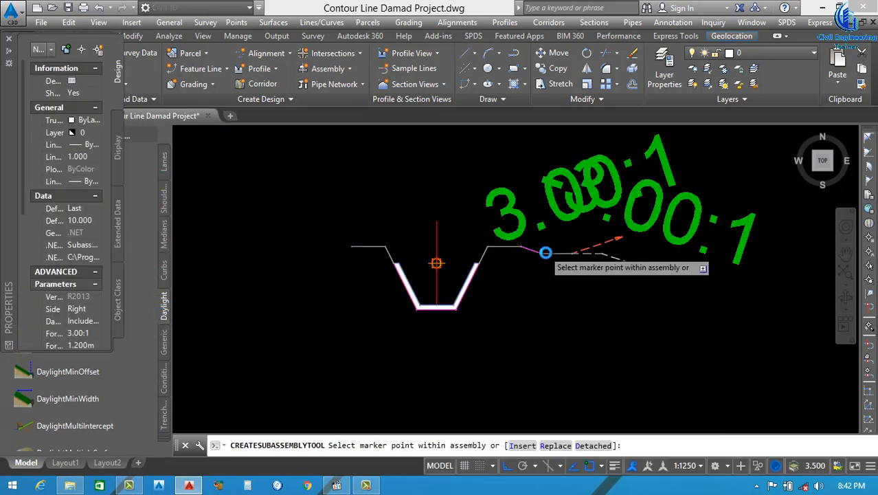
{"action": "key", "text": "Escape"}
- Flip the slope label of the right DaylightBasin subassembly
{"action": "scroll", "coordinate": [542, 251], "scroll_direction": "up", "scroll_amount": 2}
{"action": "left_click", "coordinate": [583, 267]}
{"action": "right_click", "coordinate": [661, 363]}
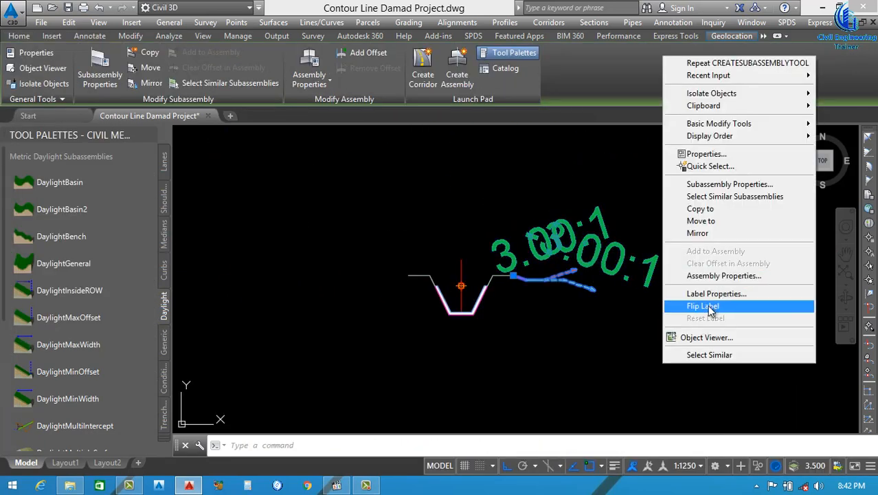
{"action": "left_click", "coordinate": [708, 305]}
- Set the drawing's annotation scale to 1:500
{"action": "scroll", "coordinate": [543, 276], "scroll_direction": "up", "scroll_amount": 1}
{"action": "left_click", "coordinate": [689, 466]}
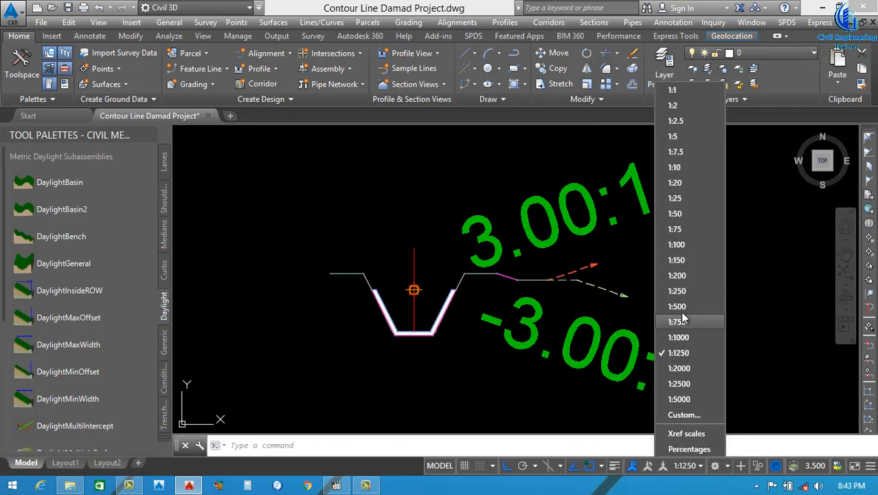
{"action": "left_click", "coordinate": [687, 319]}
{"action": "scroll", "coordinate": [586, 281], "scroll_direction": "up", "scroll_amount": 2}
{"action": "scroll", "coordinate": [588, 281], "scroll_direction": "down", "scroll_amount": 1}
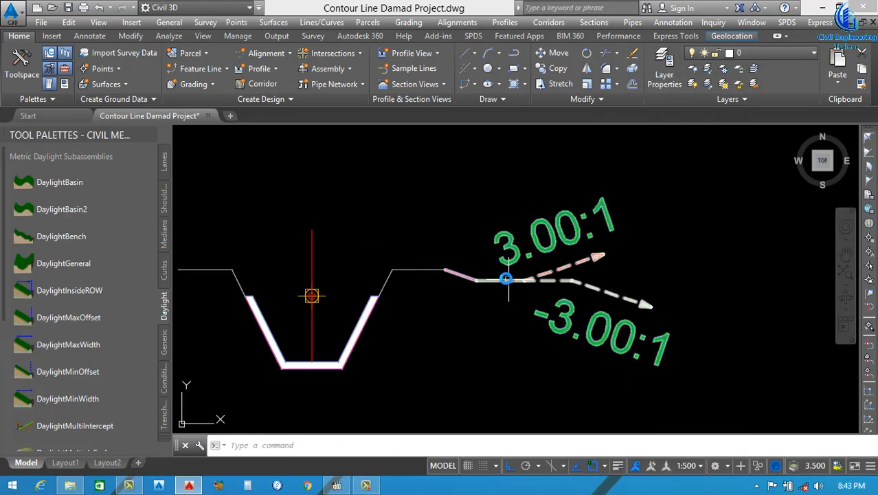
- Set the right DaylightBasin's foreslope slope to 2:1 in its subassembly parameters
{"action": "double_click", "coordinate": [505, 278]}
{"action": "scroll", "coordinate": [434, 277], "scroll_direction": "down", "scroll_amount": 4}
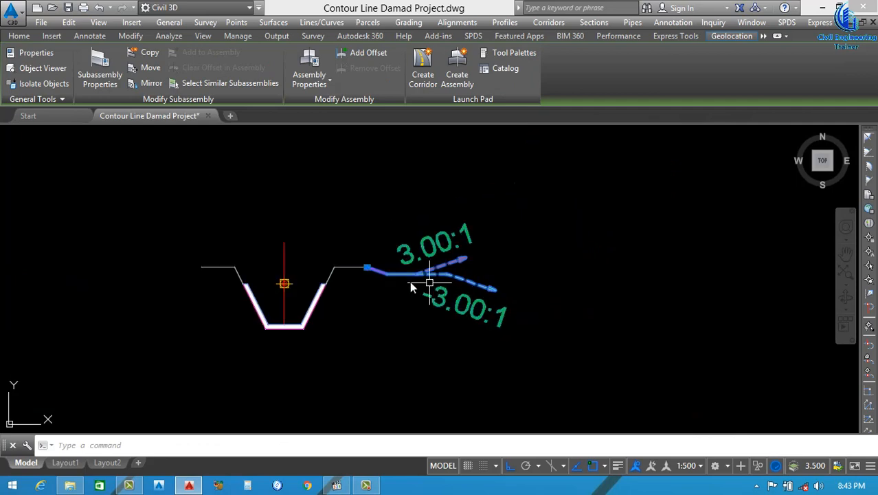
{"action": "key", "text": "Escape"}
{"action": "left_click", "coordinate": [266, 262]}
{"action": "right_click", "coordinate": [408, 342]}
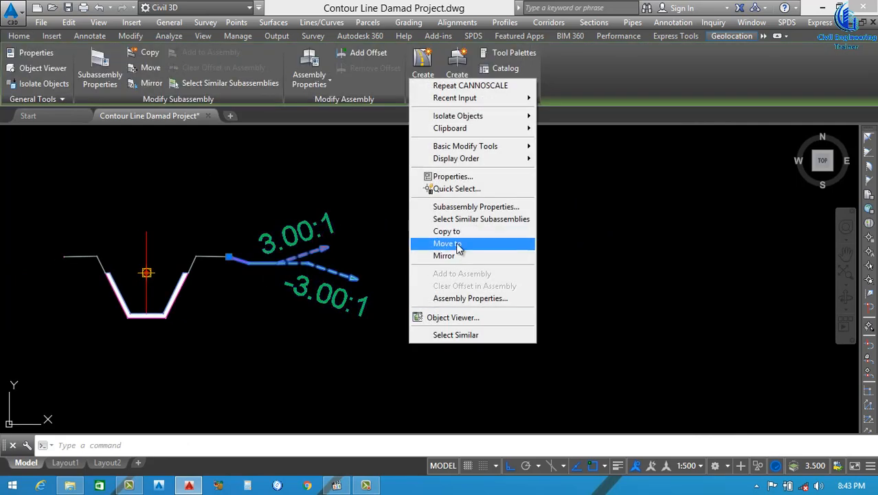
{"action": "left_click", "coordinate": [468, 207]}
{"action": "left_click", "coordinate": [490, 125]}
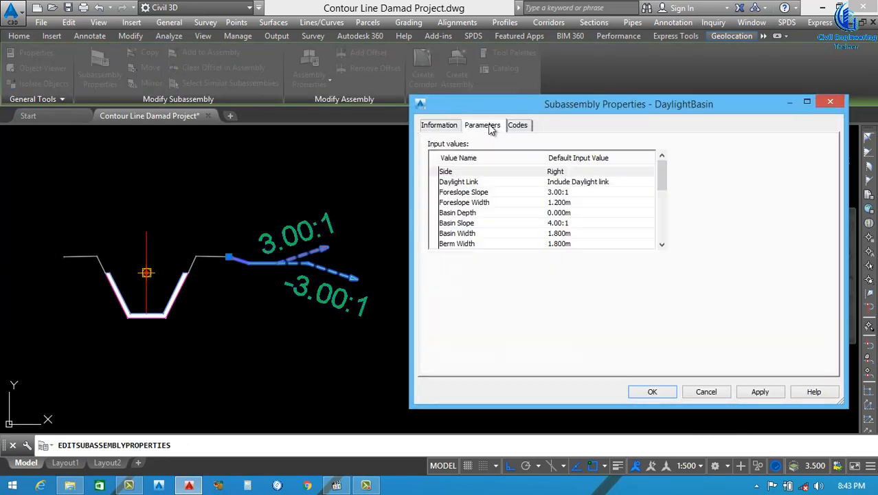
{"action": "left_click", "coordinate": [573, 192]}
{"action": "type", "text": "2"}
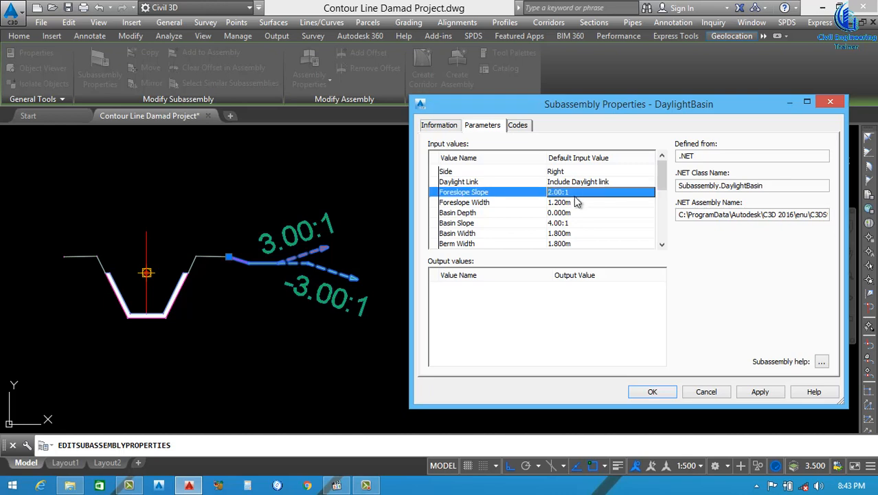
- Set the DaylightBasin's foreslope width to 1.5 m and basin depth to 1 m, applying both
{"action": "left_click", "coordinate": [575, 202]}
{"action": "type", "text": "1.5"}
{"action": "key", "text": "Return"}
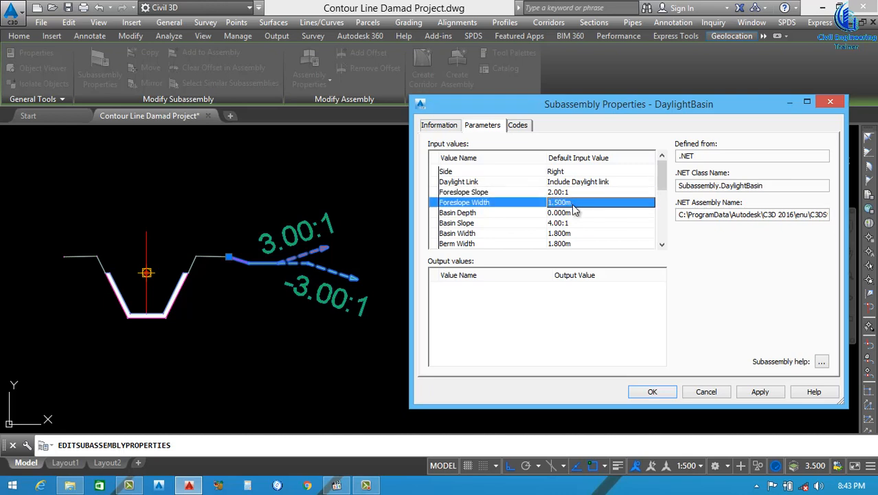
{"action": "left_click", "coordinate": [760, 391]}
{"action": "left_click", "coordinate": [564, 214]}
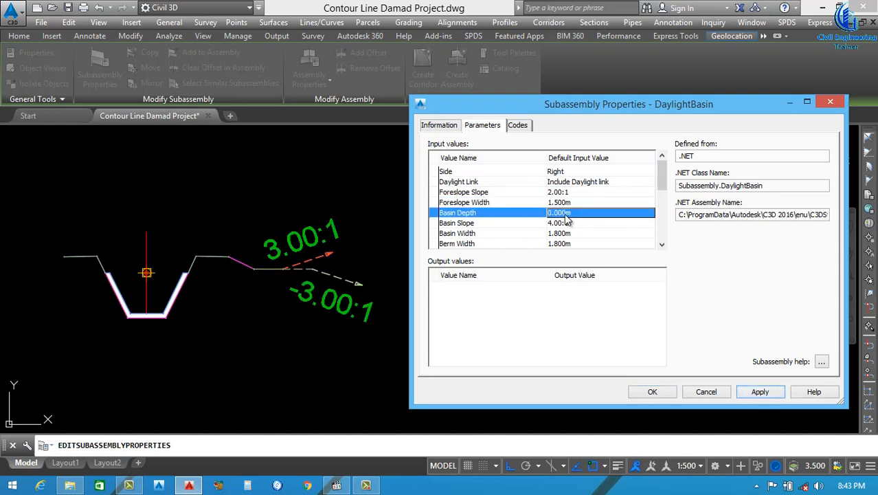
{"action": "type", "text": "1"}
{"action": "key", "text": "Return"}
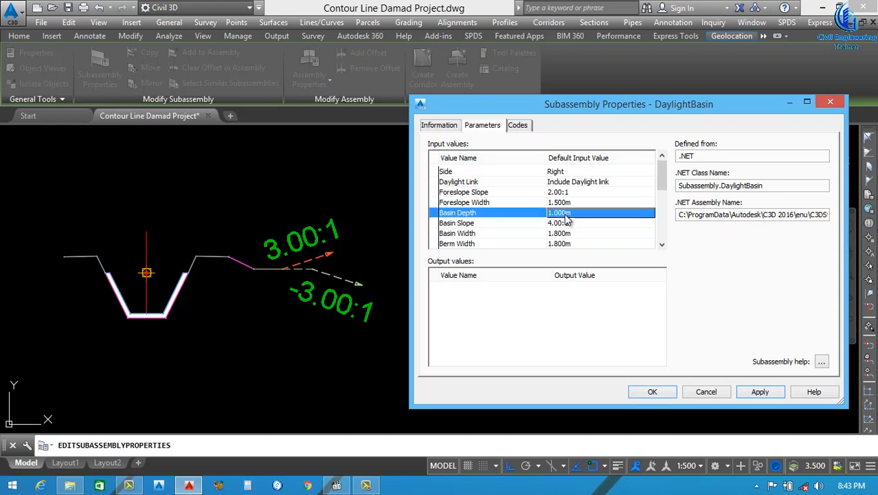
{"action": "left_click", "coordinate": [765, 394]}
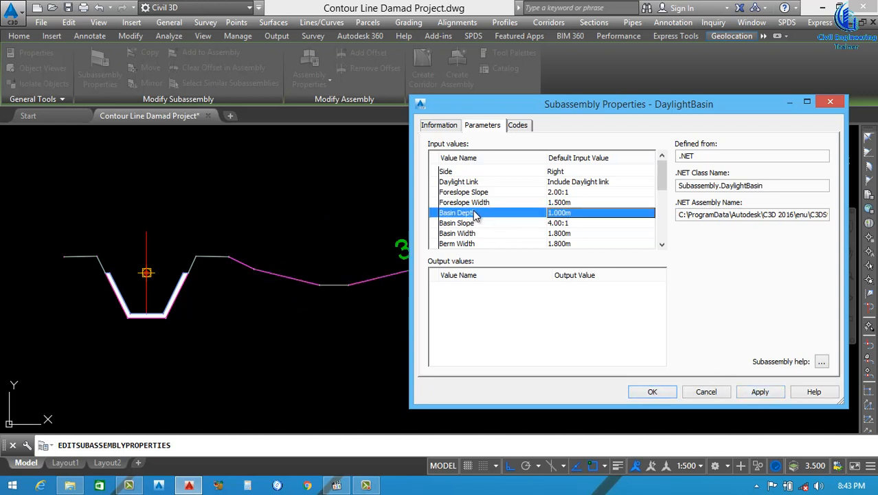
- Try a basin width of 0.5 m on the DaylightBasin and apply it
{"action": "left_click", "coordinate": [560, 234]}
{"action": "type", "text": "0.5"}
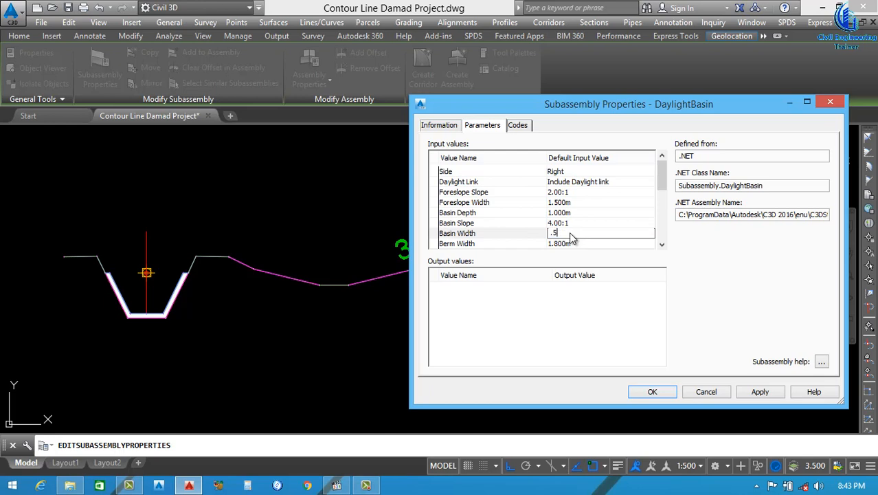
{"action": "key", "text": "Return"}
{"action": "left_click", "coordinate": [760, 392]}
- Set the DaylightBasin's basin width and berm width to 1 m each, and apply them
{"action": "left_click", "coordinate": [574, 235]}
{"action": "type", "text": "1"}
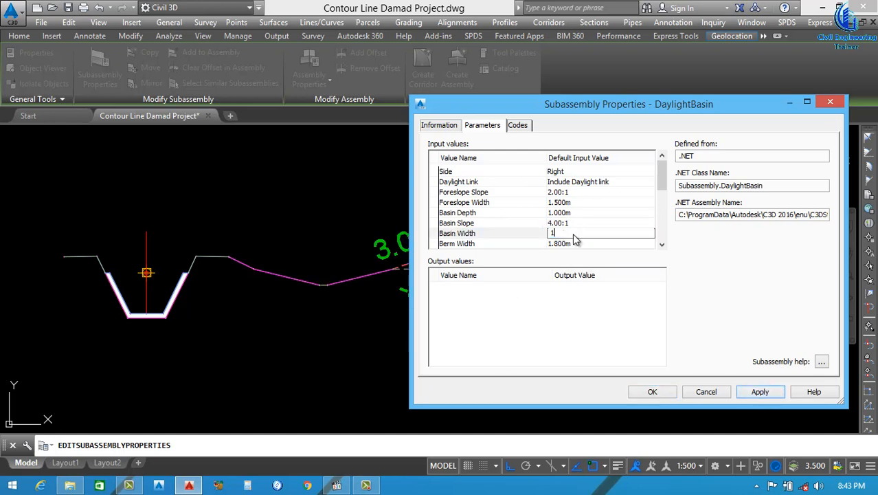
{"action": "key", "text": "Return"}
{"action": "left_click", "coordinate": [761, 392]}
{"action": "left_click", "coordinate": [568, 244]}
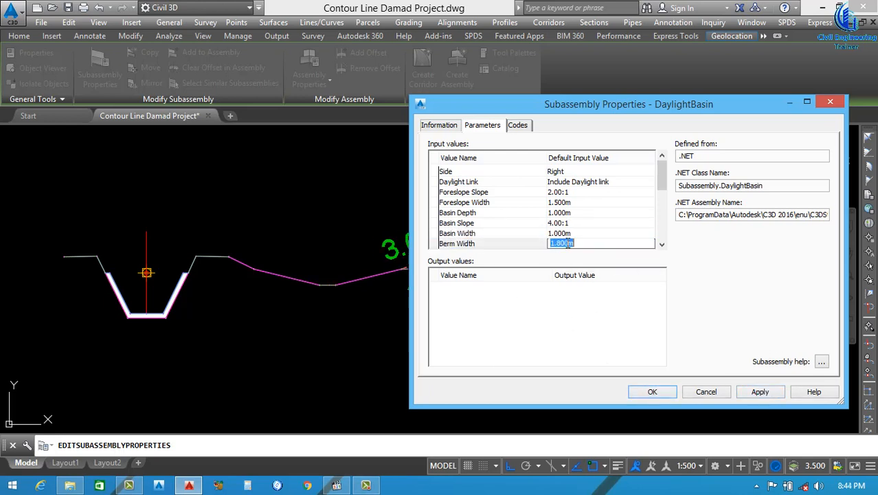
{"action": "type", "text": "1"}
{"action": "key", "text": "Return"}
{"action": "left_click", "coordinate": [570, 244]}
- Set the DaylightBasin's basin slope to 2:1 and apply it
{"action": "left_click", "coordinate": [570, 224]}
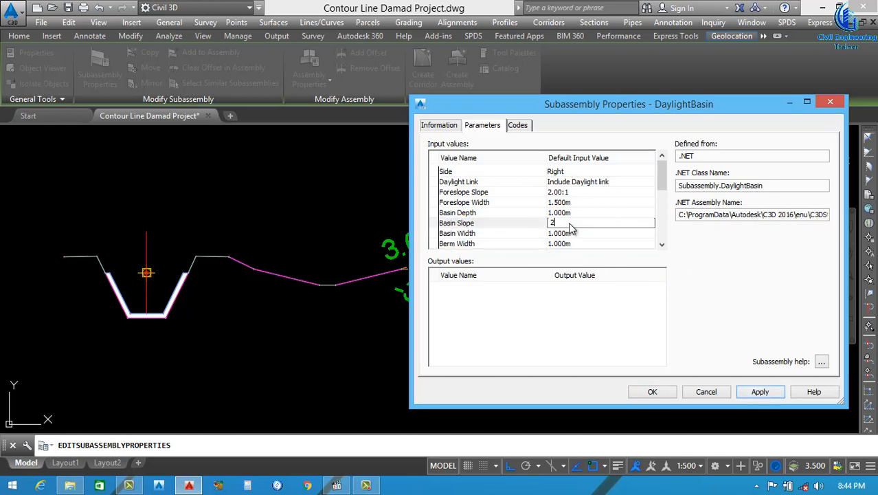
{"action": "key", "text": "Return"}
{"action": "left_click", "coordinate": [759, 391]}
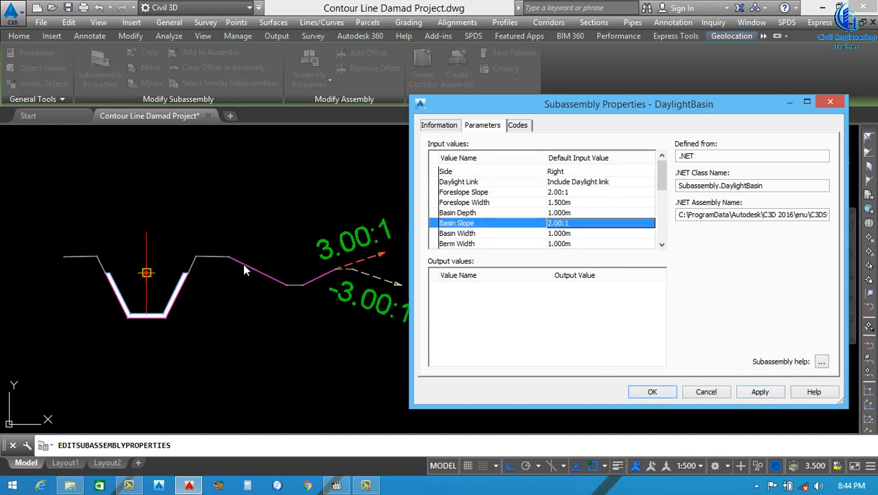
- Try a foreslope slope of 1:1 on the DaylightBasin and restore it to 2:1
{"action": "left_click", "coordinate": [570, 192]}
{"action": "type", "text": "1"}
{"action": "key", "text": "Return"}
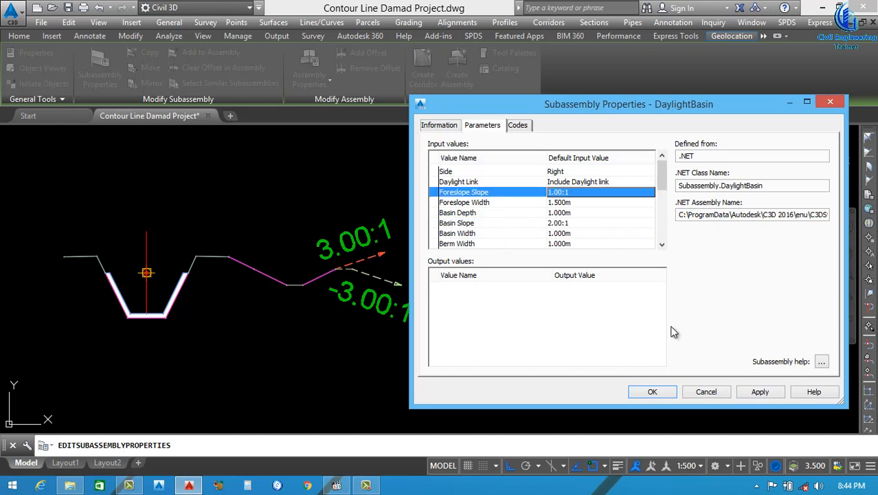
{"action": "left_click", "coordinate": [760, 391]}
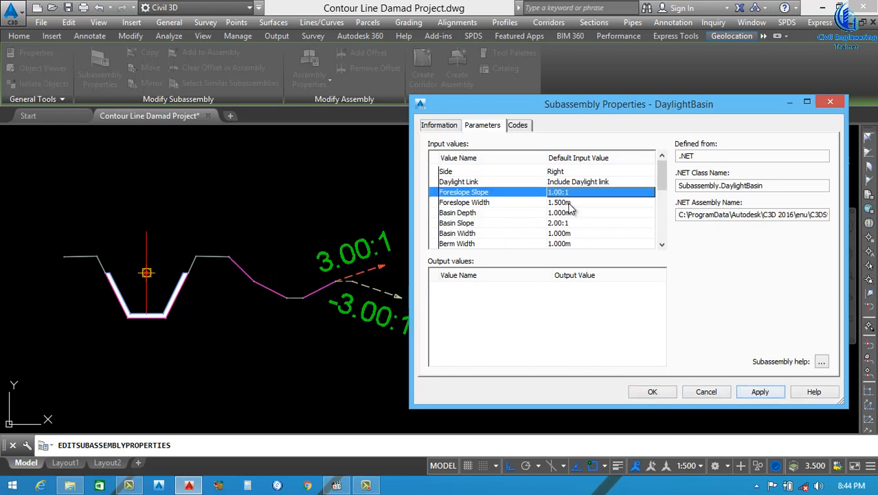
{"action": "left_click", "coordinate": [572, 192]}
{"action": "type", "text": "2"}
{"action": "key", "text": "Return"}
{"action": "left_click", "coordinate": [756, 393]}
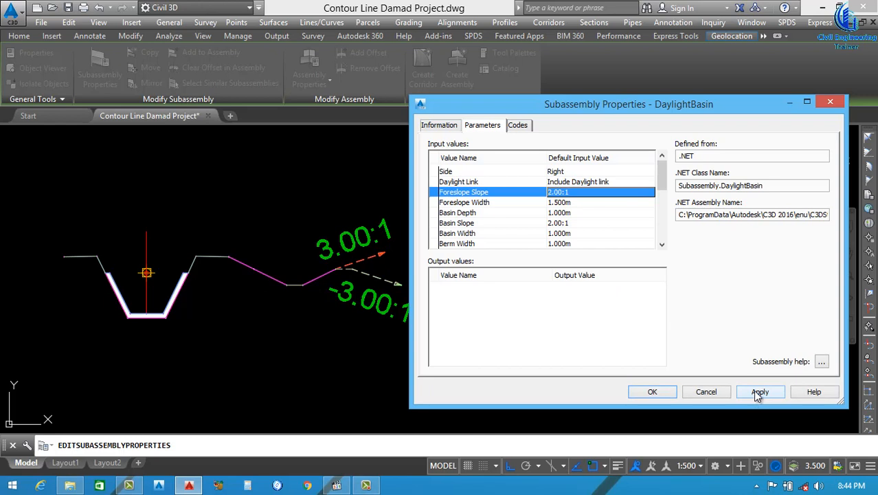
{"action": "left_click", "coordinate": [744, 390]}
- Set the DaylightBasin's cut slope to 2:1, apply it and accept the subassembly properties
{"action": "left_click_drag", "start_coordinate": [666, 176], "coordinate": [664, 197]}
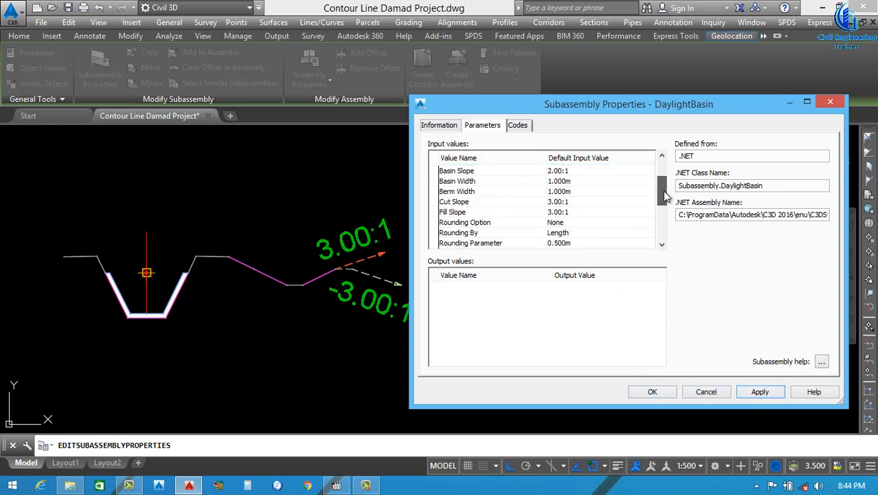
{"action": "left_click", "coordinate": [568, 202]}
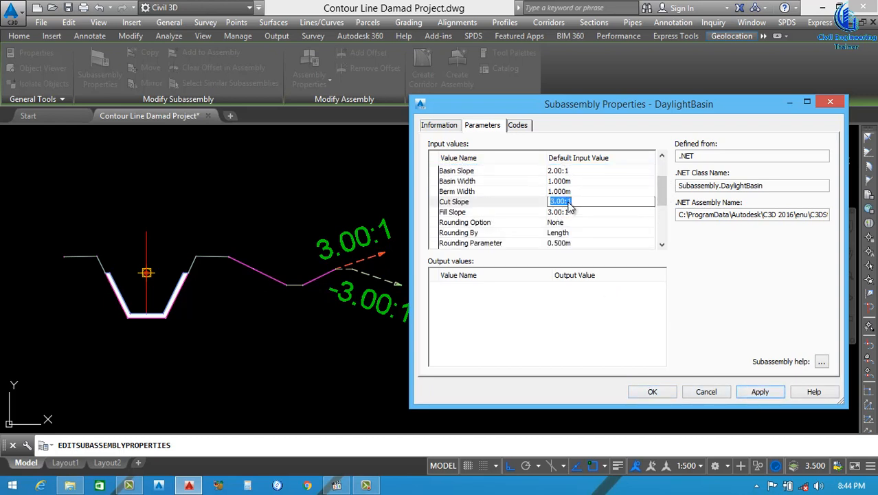
{"action": "type", "text": "2"}
{"action": "key", "text": "Return"}
{"action": "left_click", "coordinate": [568, 213]}
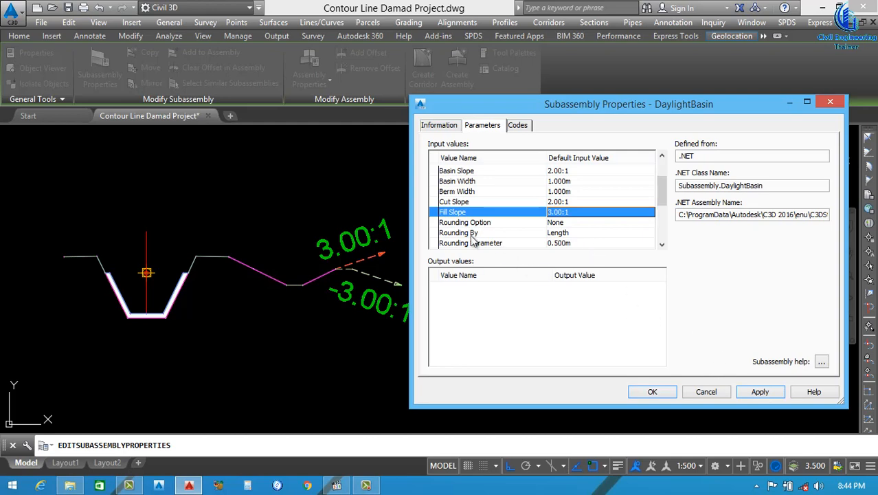
{"action": "left_click", "coordinate": [780, 398]}
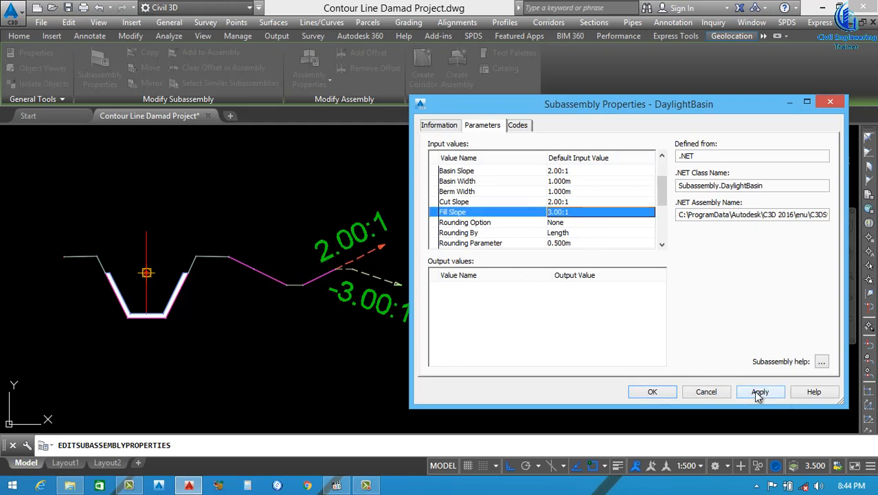
{"action": "left_click", "coordinate": [648, 397]}
- Mirror the right DaylightBasin onto the outer end of the channel's left backslope
{"action": "middle_click_drag", "start_coordinate": [141, 292], "coordinate": [464, 312]}
{"action": "left_click", "coordinate": [601, 304]}
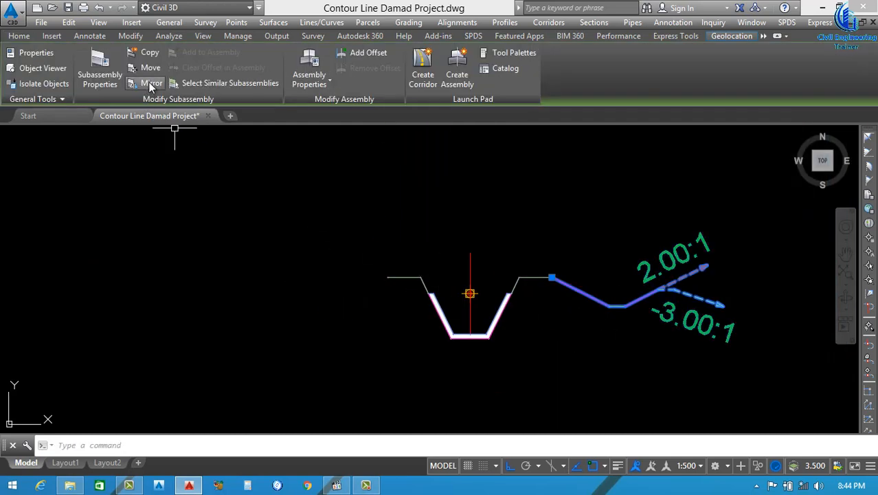
{"action": "left_click", "coordinate": [151, 83]}
{"action": "scroll", "coordinate": [379, 249], "scroll_direction": "up", "scroll_amount": 5}
{"action": "scroll", "coordinate": [388, 266], "scroll_direction": "down", "scroll_amount": 6}
{"action": "left_click", "coordinate": [388, 265]}
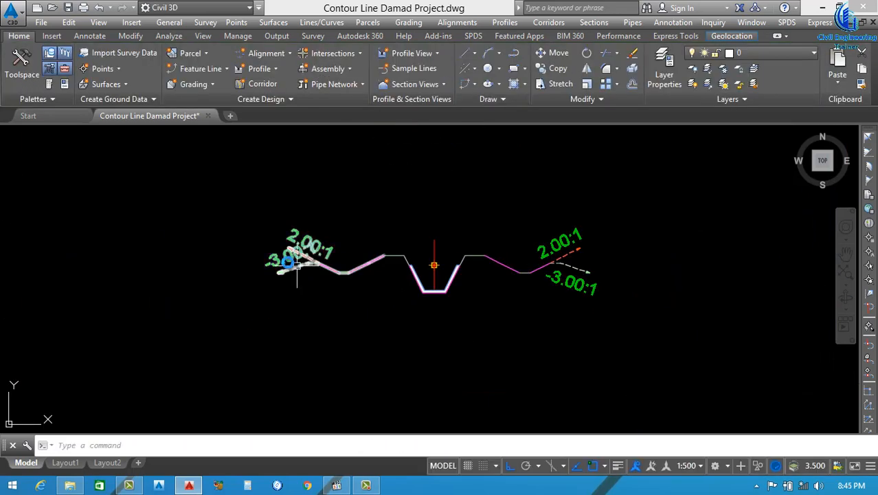
- Flip the slope label of the mirrored left DaylightBasin
{"action": "left_click", "coordinate": [276, 257]}
{"action": "right_click", "coordinate": [365, 262]}
{"action": "left_click", "coordinate": [417, 417]}
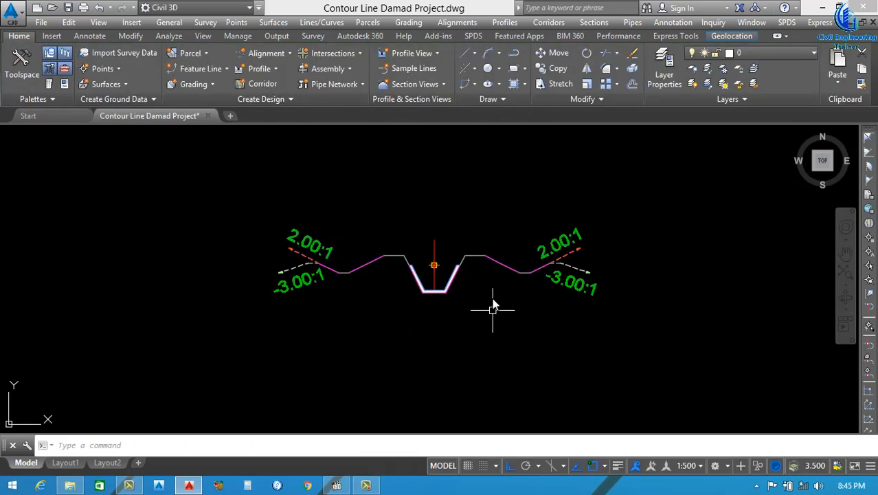
- Move the OPEN CHANNEL ASSEMBLY title about 29 units straight down to just above the new assembly
{"action": "scroll", "coordinate": [488, 296], "scroll_direction": "down", "scroll_amount": 5}
{"action": "scroll", "coordinate": [487, 195], "scroll_direction": "up", "scroll_amount": 2}
{"action": "type", "text": "m"}
{"action": "key", "text": "Return"}
{"action": "left_click", "coordinate": [593, 220]}
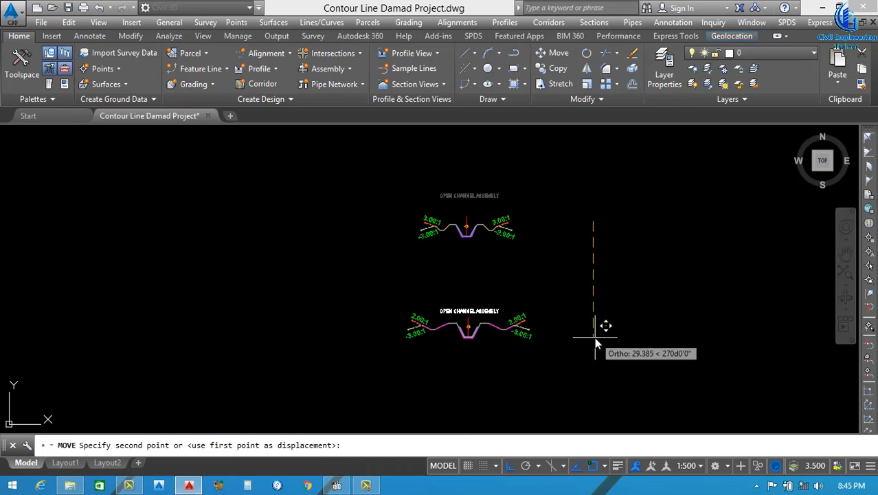
{"action": "left_click", "coordinate": [594, 335]}
- Delete the old channel assembly with the 3.00:1 cut slopes above the new one
{"action": "left_click", "coordinate": [541, 180]}
{"action": "left_click", "coordinate": [397, 252]}
{"action": "key", "text": "Delete"}
- Start creating a new corridor and name it "Corridor for Open channel"
{"action": "scroll", "coordinate": [459, 292], "scroll_direction": "down", "scroll_amount": 2}
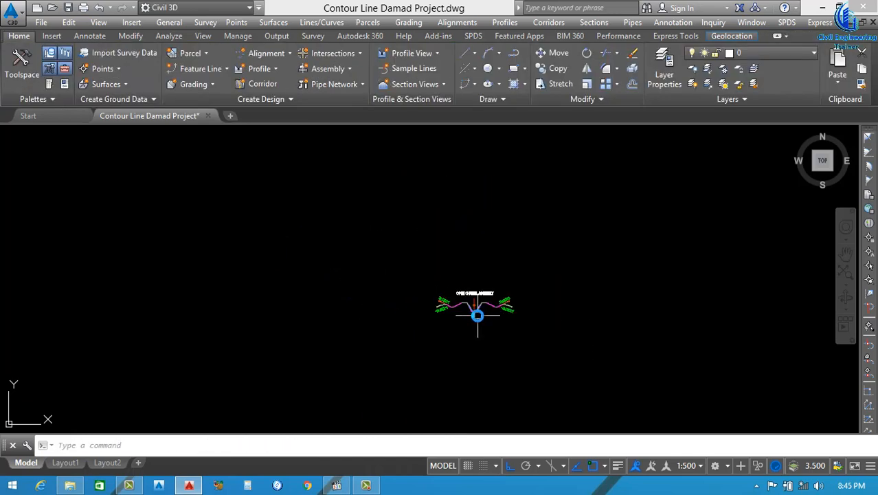
{"action": "scroll", "coordinate": [470, 311], "scroll_direction": "up", "scroll_amount": 5}
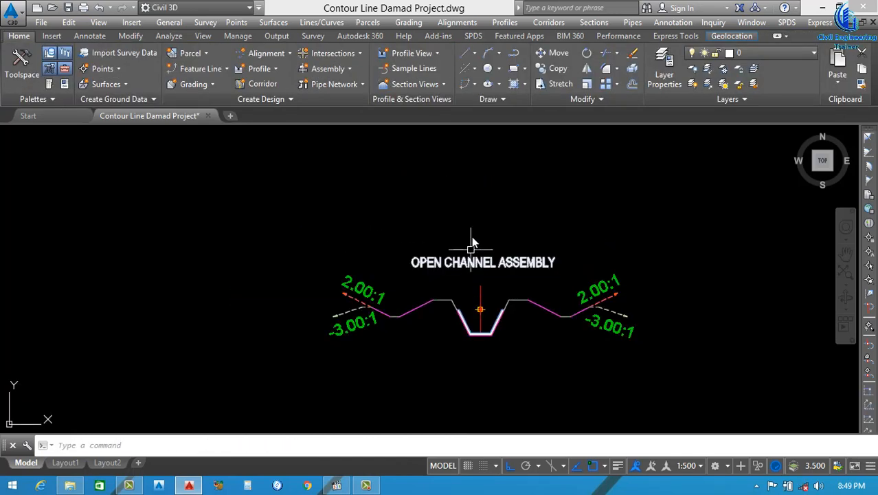
{"action": "scroll", "coordinate": [471, 240], "scroll_direction": "down", "scroll_amount": 10}
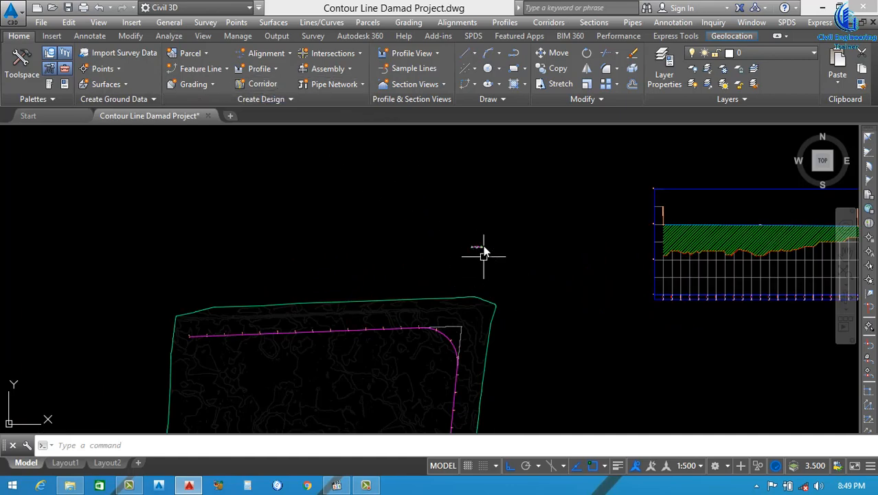
{"action": "scroll", "coordinate": [481, 247], "scroll_direction": "down", "scroll_amount": 3}
{"action": "scroll", "coordinate": [479, 244], "scroll_direction": "up", "scroll_amount": 3}
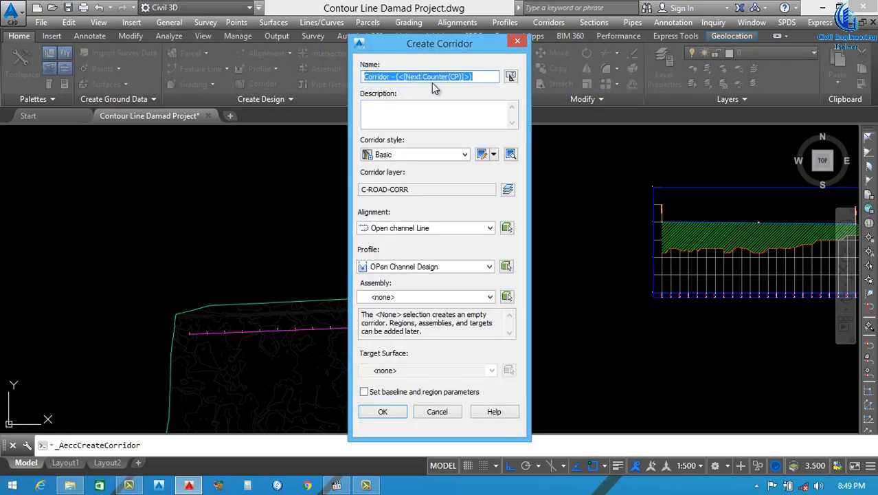
{"action": "left_click", "coordinate": [394, 76]}
{"action": "left_click_drag", "start_coordinate": [390, 76], "coordinate": [474, 74]}
{"action": "type", "text": "for Open channel"}
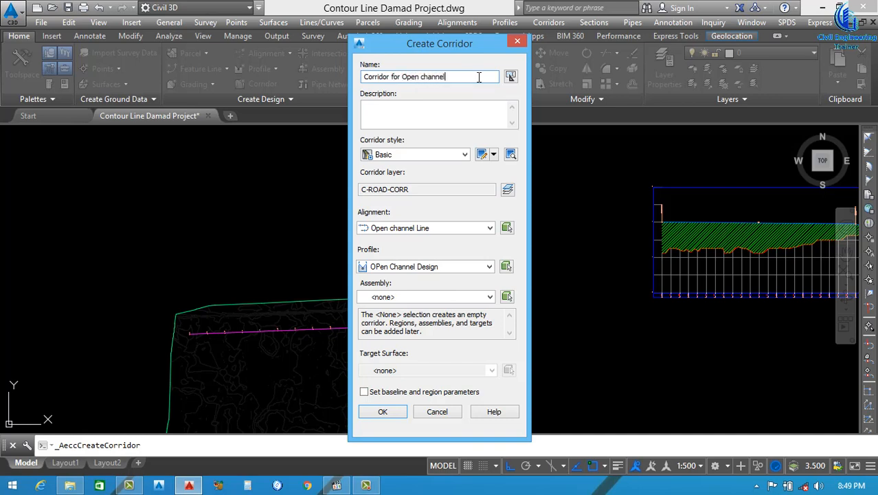
- Base the corridor on the Open channel Line alignment and the OPen Channel Design profile, with the Basic style
{"action": "left_click", "coordinate": [407, 157]}
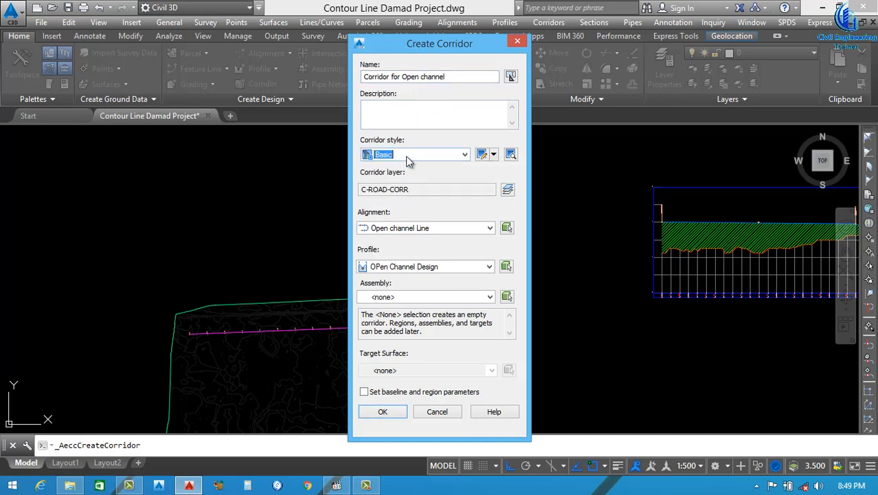
{"action": "left_click", "coordinate": [440, 227]}
{"action": "left_click", "coordinate": [429, 242]}
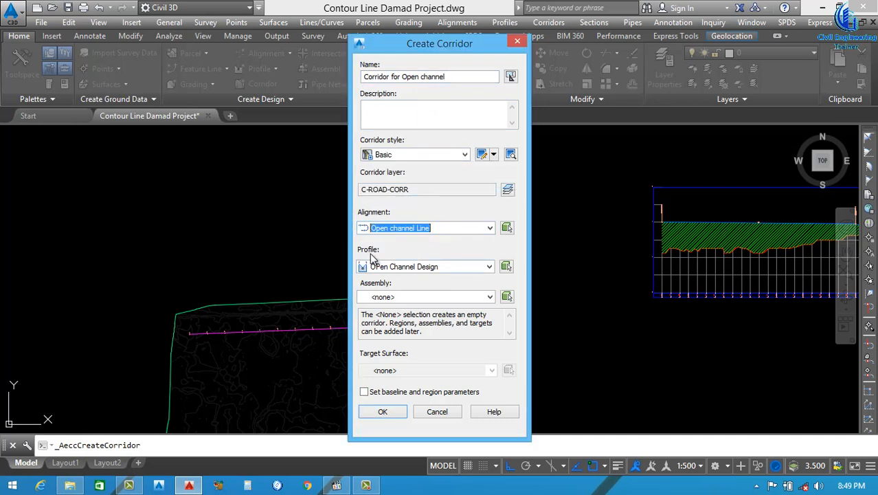
{"action": "left_click", "coordinate": [449, 269]}
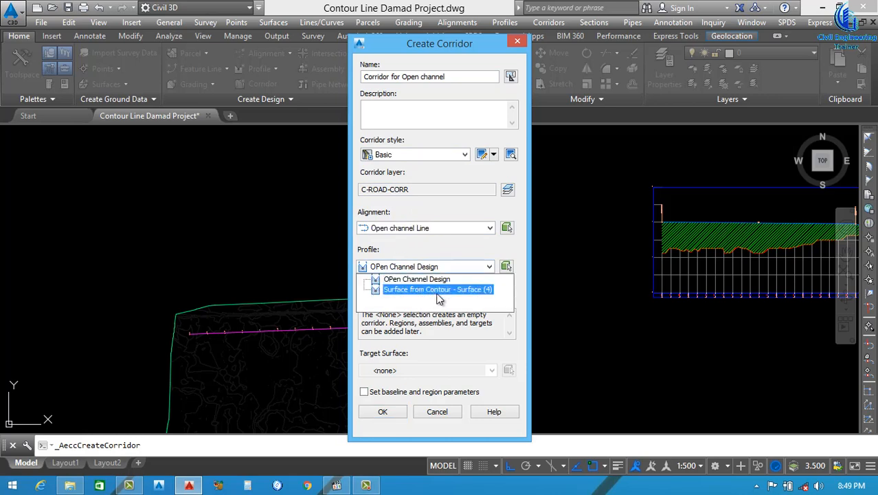
{"action": "left_click", "coordinate": [412, 279]}
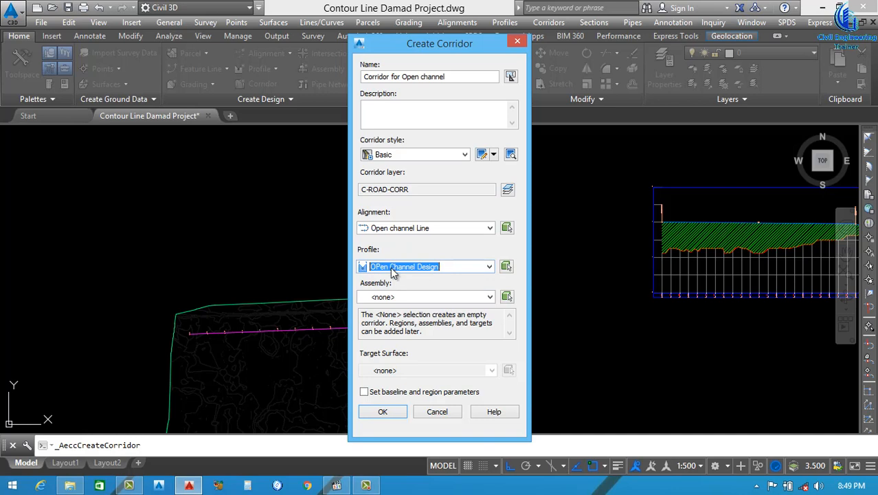
- Assign the Open channel Assembly and the target surface Surface from Contour, and accept the corridor settings
{"action": "left_click", "coordinate": [428, 300]}
{"action": "left_click", "coordinate": [414, 320]}
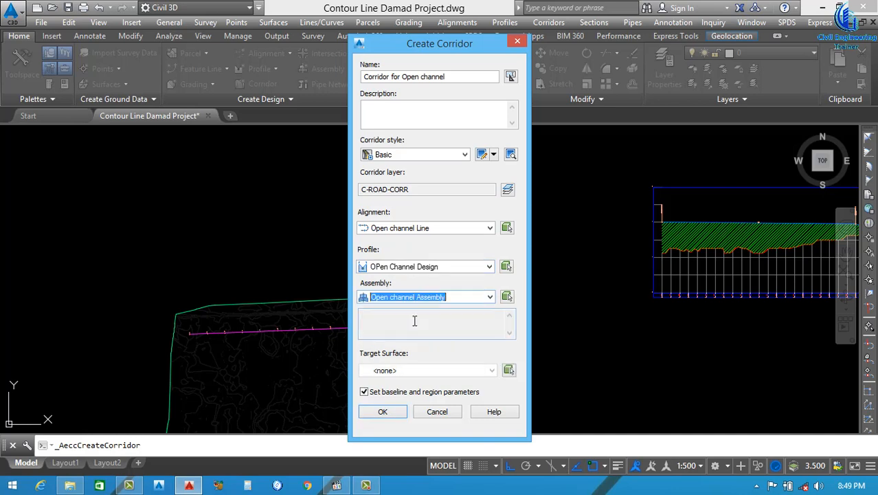
{"action": "left_click", "coordinate": [413, 369]}
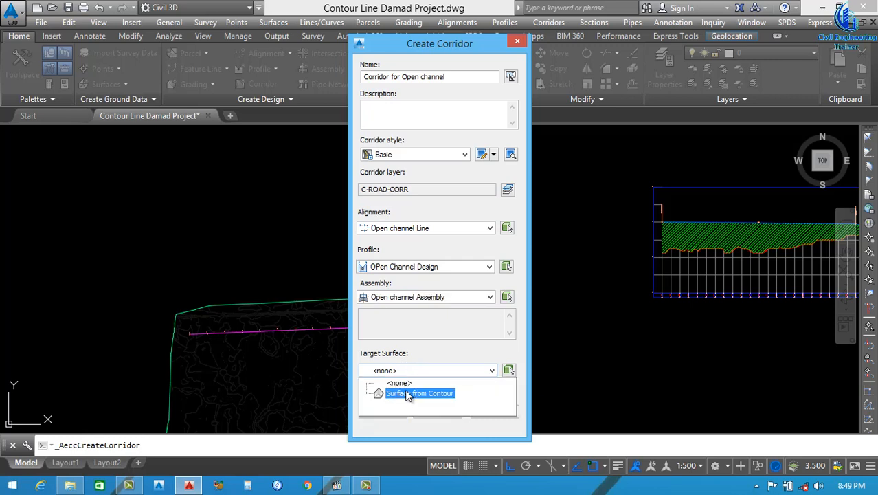
{"action": "left_click", "coordinate": [408, 393]}
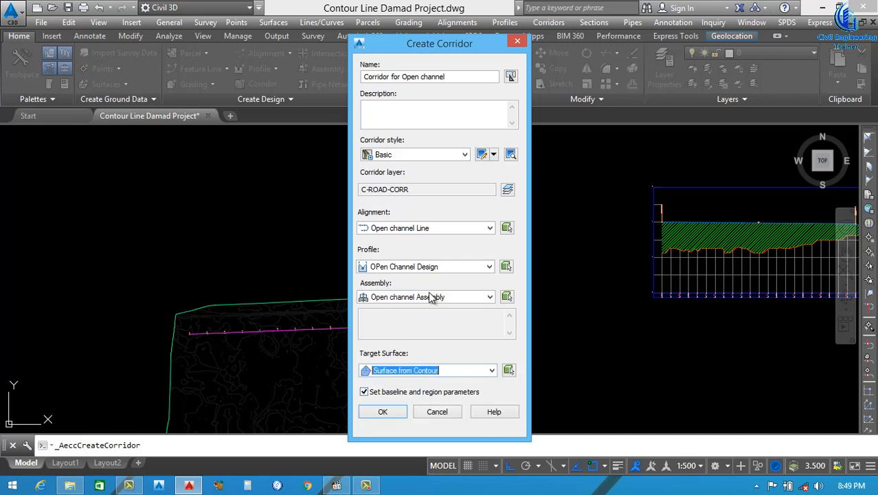
{"action": "left_click", "coordinate": [389, 411]}
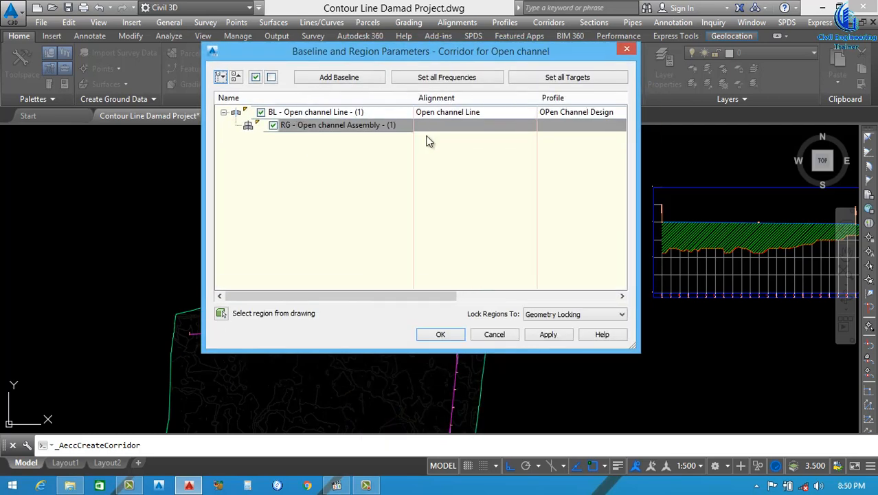
- Apply the baseline and region parameters, rebuild the corridor and accept the settings
{"action": "left_click", "coordinate": [550, 332]}
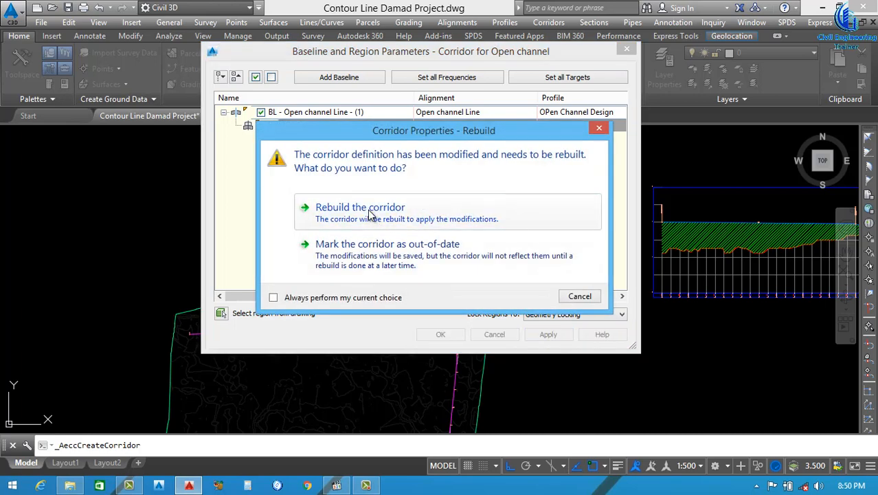
{"action": "left_click", "coordinate": [369, 208]}
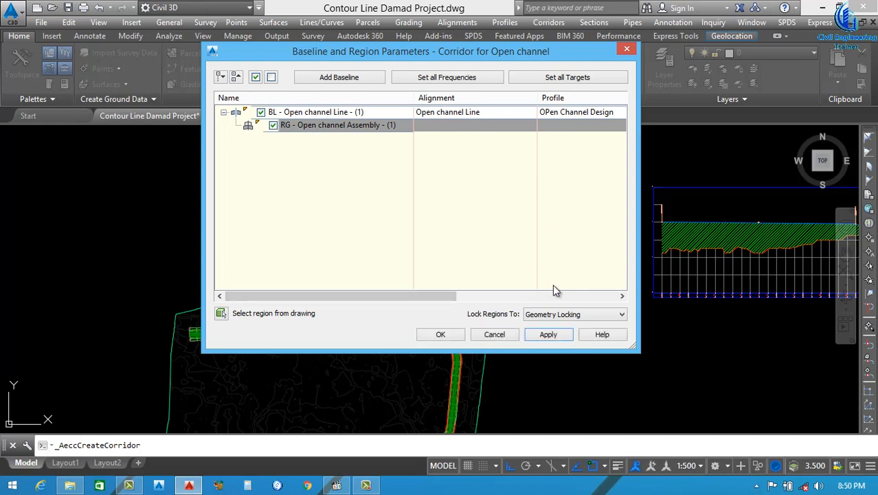
{"action": "left_click", "coordinate": [549, 334]}
{"action": "left_click", "coordinate": [441, 334]}
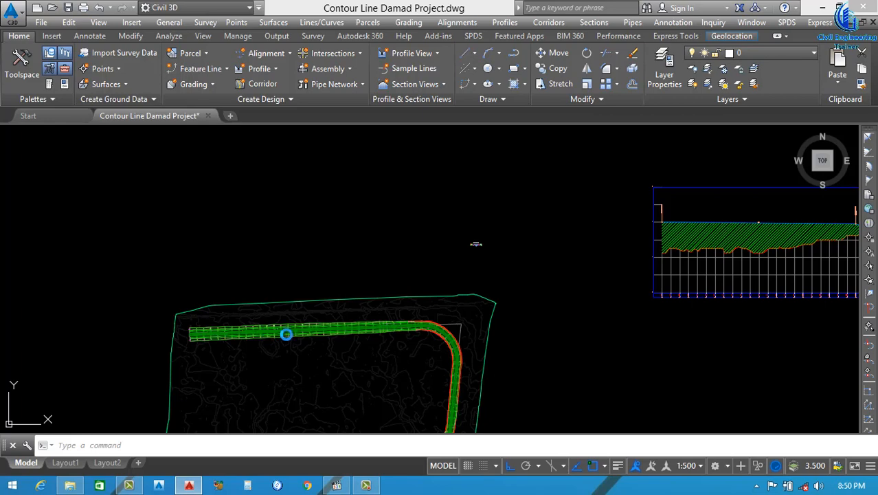
- Examine the new corridor along its straights and bends, comparing it with the cut and fill areas in the profile view
{"action": "scroll", "coordinate": [393, 282], "scroll_direction": "down", "scroll_amount": 4}
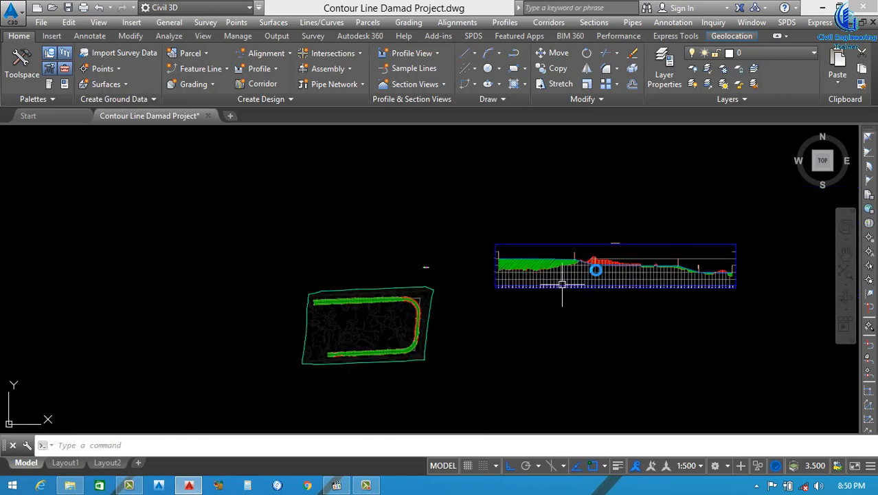
{"action": "scroll", "coordinate": [595, 270], "scroll_direction": "up", "scroll_amount": 1}
{"action": "scroll", "coordinate": [268, 284], "scroll_direction": "up", "scroll_amount": 5}
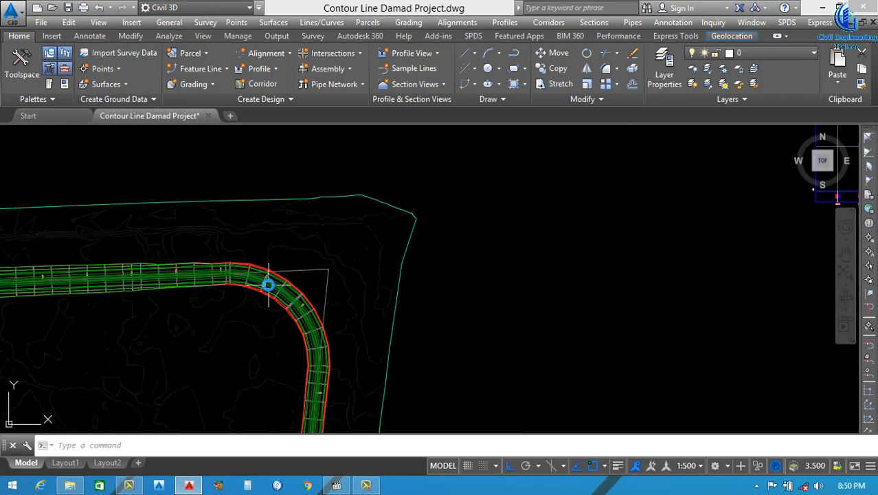
{"action": "scroll", "coordinate": [289, 296], "scroll_direction": "down", "scroll_amount": 5}
{"action": "scroll", "coordinate": [337, 350], "scroll_direction": "up", "scroll_amount": 6}
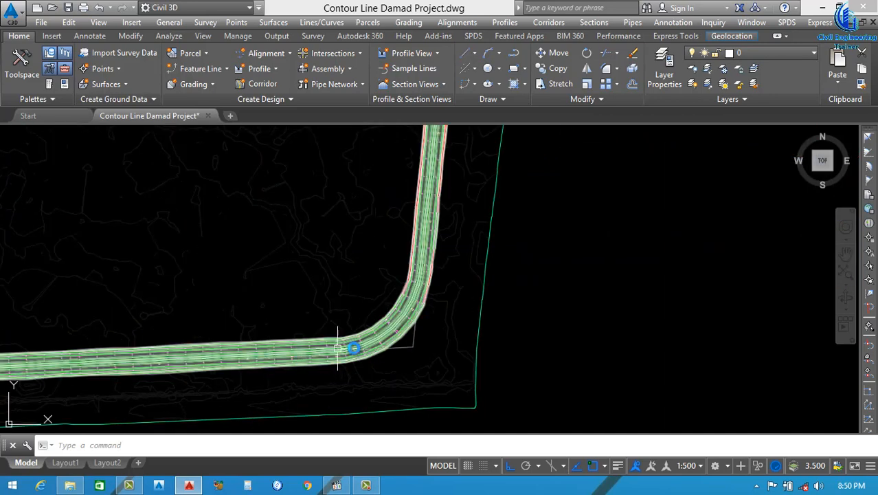
{"action": "scroll", "coordinate": [337, 348], "scroll_direction": "down", "scroll_amount": 5}
{"action": "scroll", "coordinate": [196, 361], "scroll_direction": "down", "scroll_amount": 3}
{"action": "scroll", "coordinate": [575, 278], "scroll_direction": "up", "scroll_amount": 2}
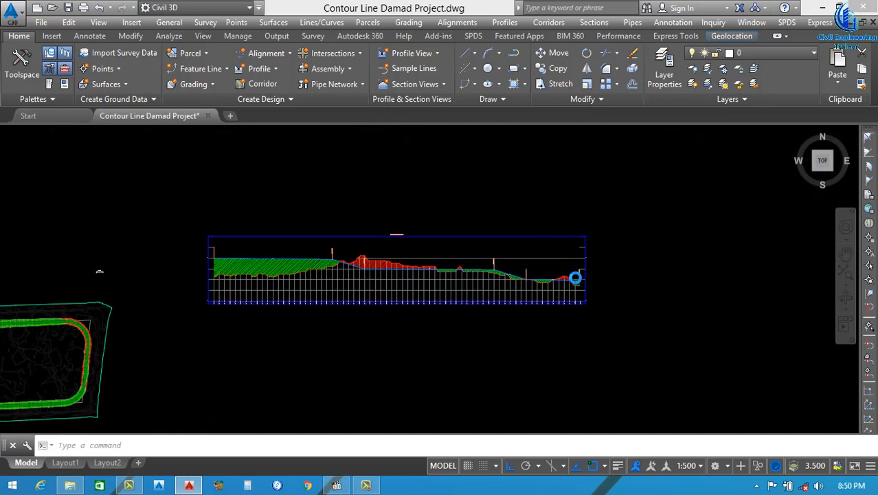
{"action": "scroll", "coordinate": [575, 277], "scroll_direction": "up", "scroll_amount": 4}
{"action": "scroll", "coordinate": [519, 278], "scroll_direction": "down", "scroll_amount": 3}
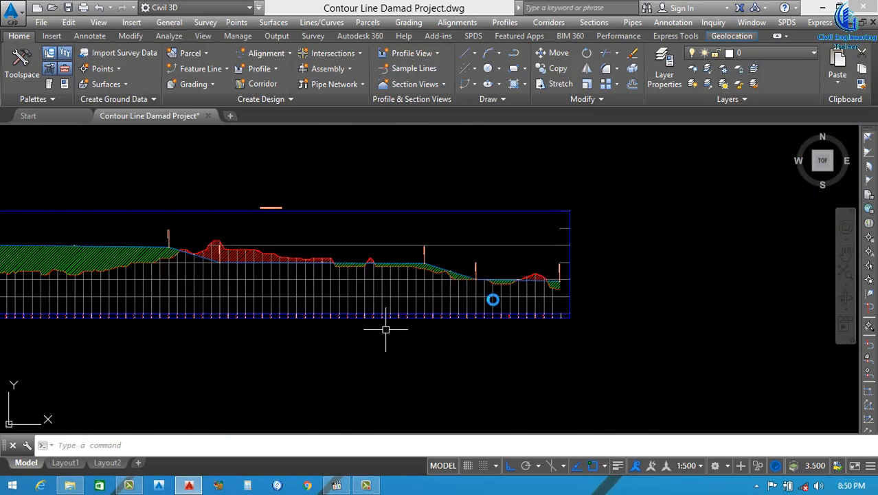
{"action": "scroll", "coordinate": [280, 354], "scroll_direction": "down", "scroll_amount": 3}
{"action": "scroll", "coordinate": [130, 371], "scroll_direction": "up", "scroll_amount": 8}
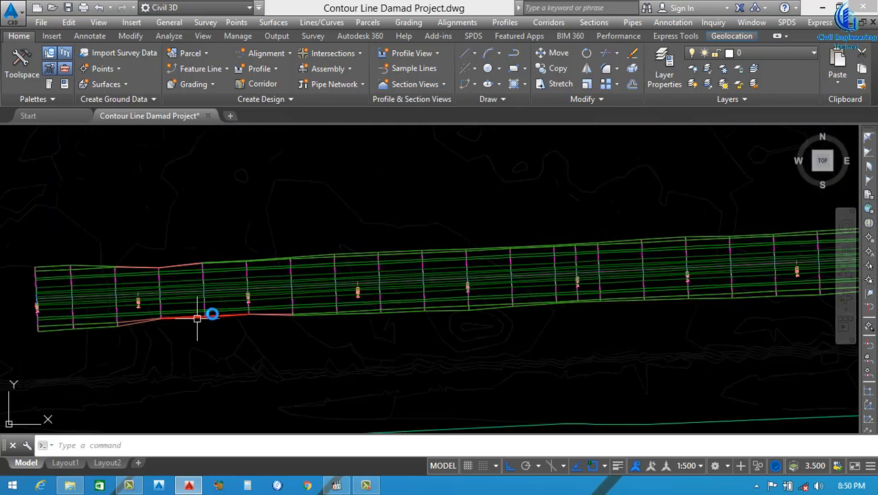
{"action": "scroll", "coordinate": [221, 324], "scroll_direction": "down", "scroll_amount": 6}
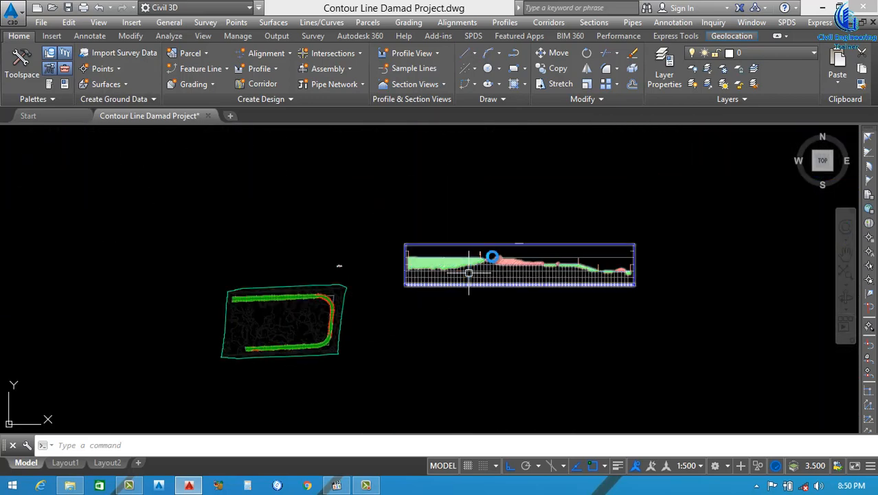
{"action": "scroll", "coordinate": [468, 273], "scroll_direction": "up", "scroll_amount": 6}
{"action": "scroll", "coordinate": [435, 275], "scroll_direction": "down", "scroll_amount": 6}
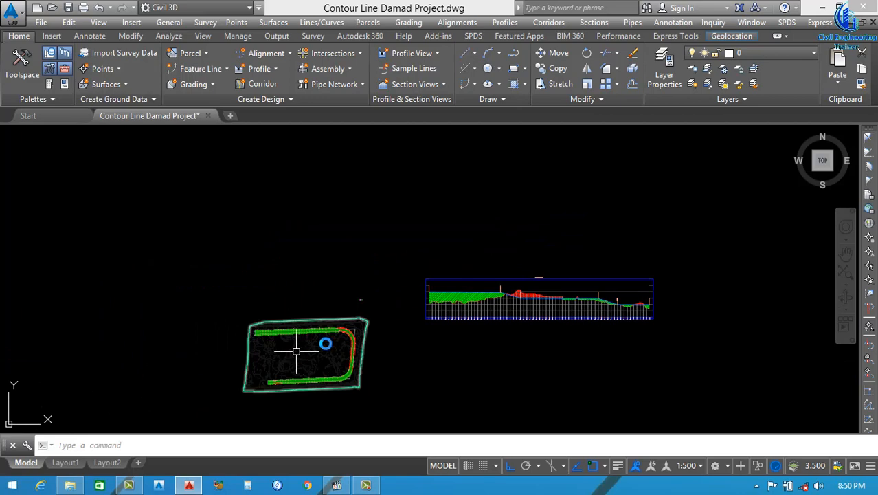
{"action": "scroll", "coordinate": [336, 353], "scroll_direction": "up", "scroll_amount": 4}
{"action": "scroll", "coordinate": [419, 316], "scroll_direction": "down", "scroll_amount": 4}
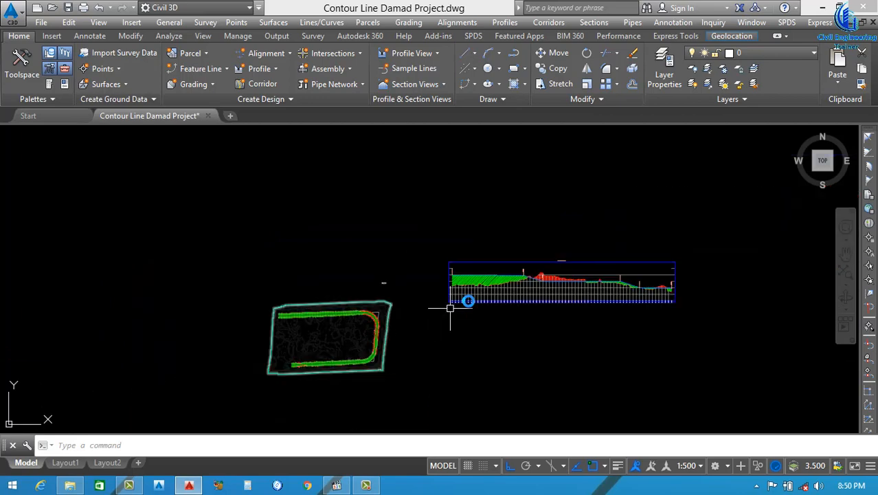
{"action": "scroll", "coordinate": [529, 278], "scroll_direction": "up", "scroll_amount": 7}
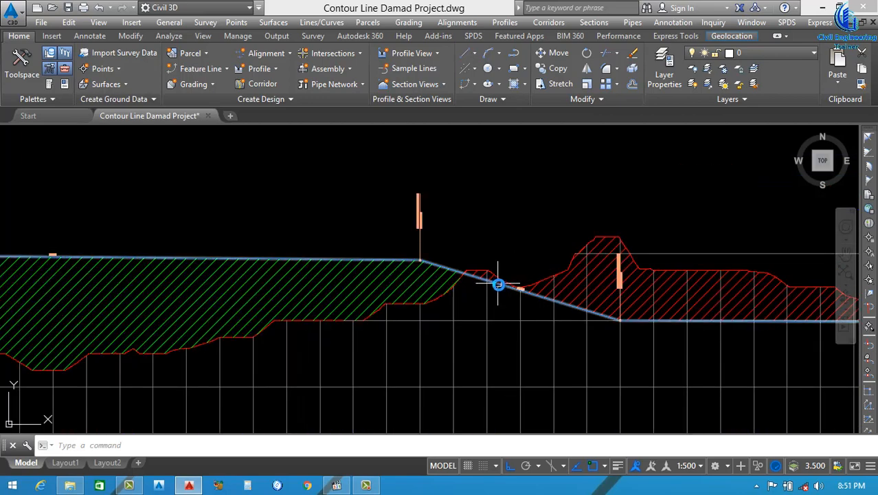
{"action": "scroll", "coordinate": [498, 284], "scroll_direction": "down", "scroll_amount": 7}
{"action": "scroll", "coordinate": [257, 337], "scroll_direction": "up", "scroll_amount": 5}
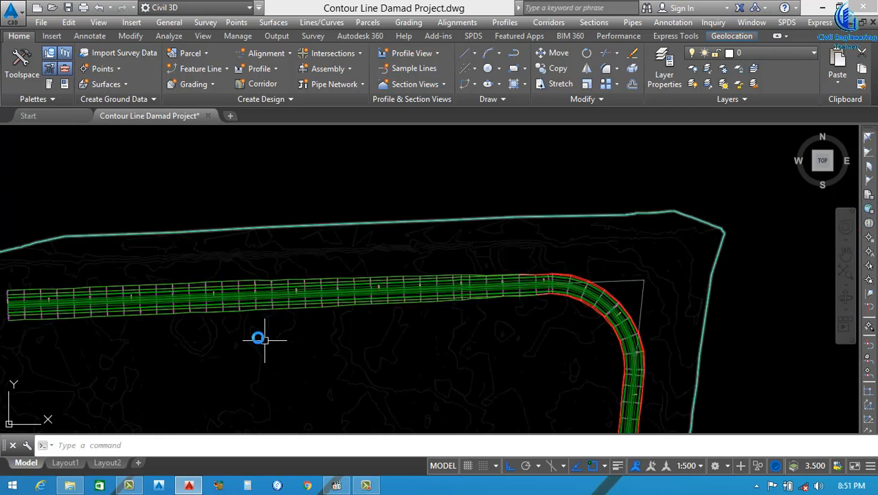
- Open the corridor surfaces settings of the open channel corridor and create a corridor surface
{"action": "scroll", "coordinate": [247, 317], "scroll_direction": "down", "scroll_amount": 3}
{"action": "scroll", "coordinate": [405, 288], "scroll_direction": "up", "scroll_amount": 8}
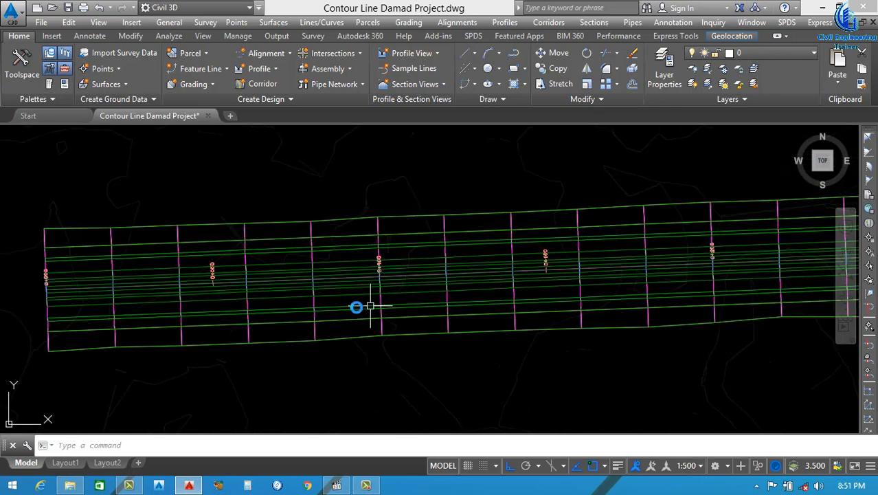
{"action": "left_click", "coordinate": [346, 295]}
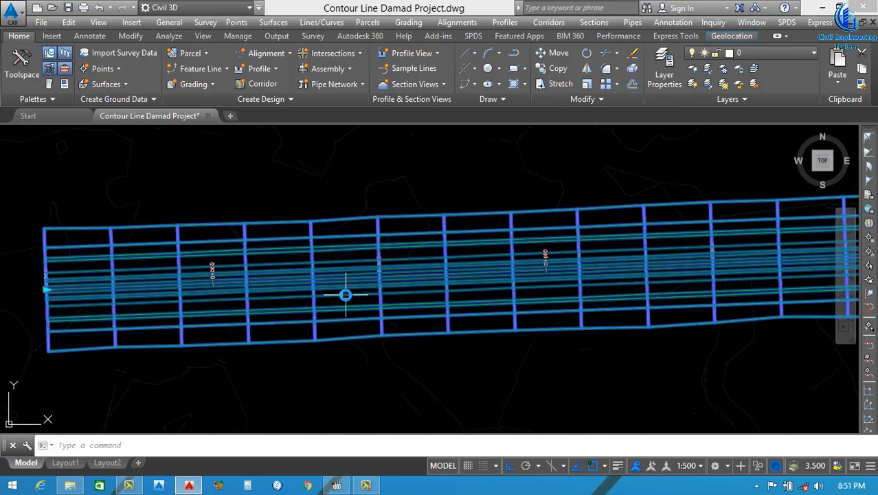
{"action": "right_click", "coordinate": [459, 313]}
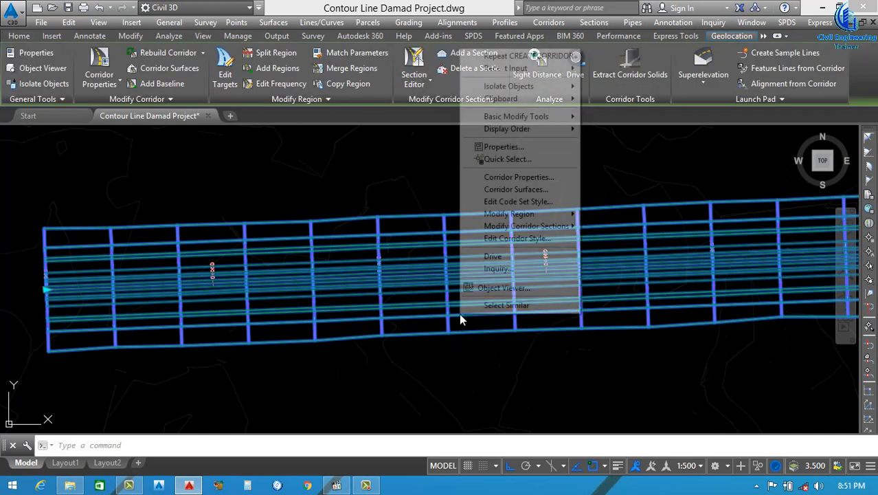
{"action": "left_click", "coordinate": [505, 191]}
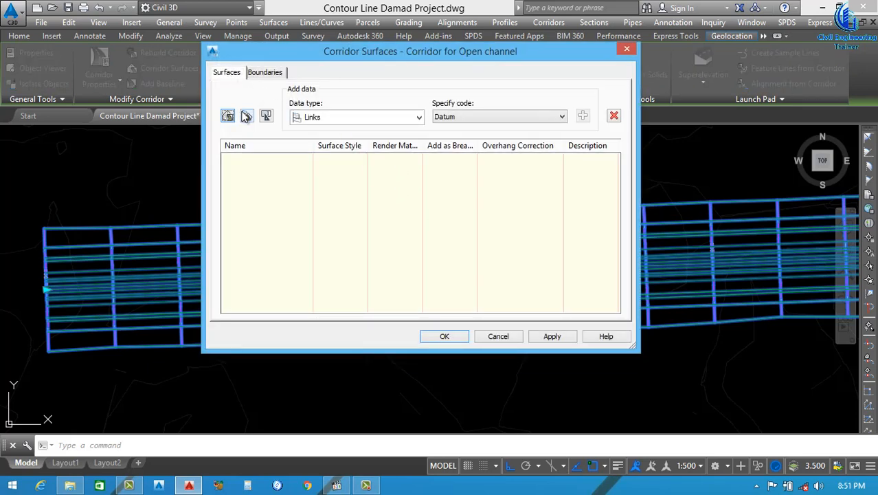
{"action": "left_click", "coordinate": [227, 116]}
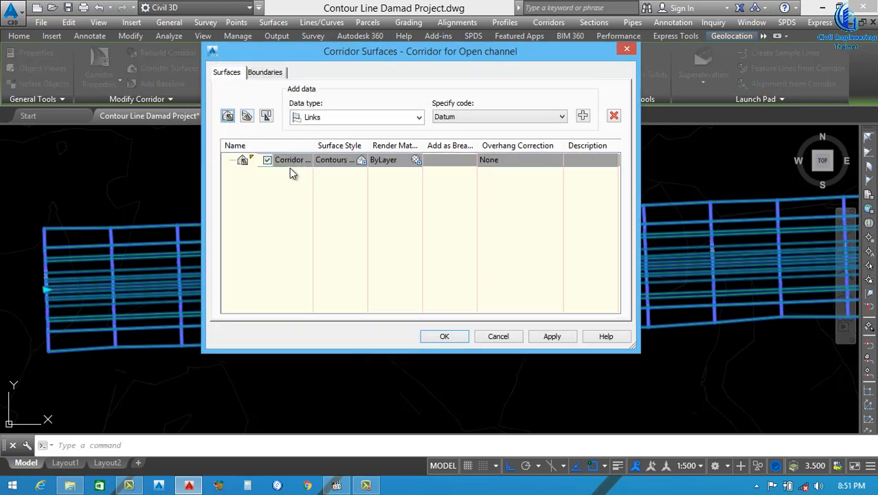
- Set the corridor surface's overhang correction to Top Links and add the Datum links to it
{"action": "left_click", "coordinate": [534, 159]}
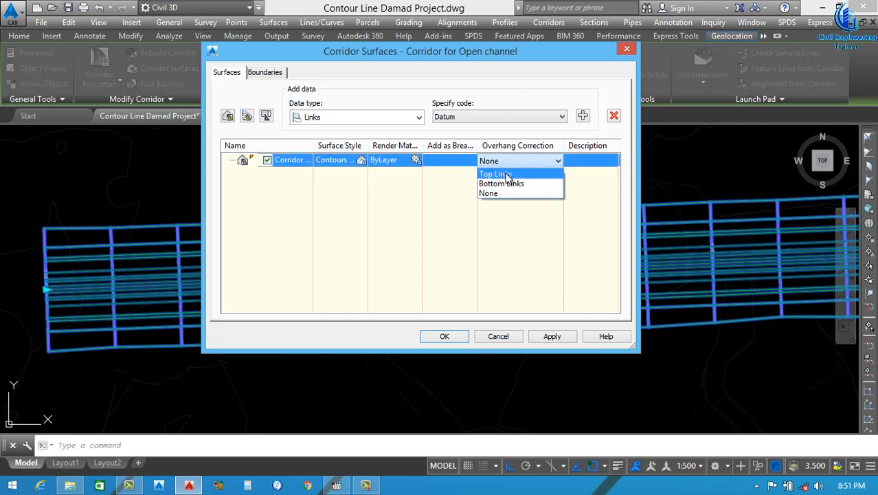
{"action": "left_click", "coordinate": [507, 175]}
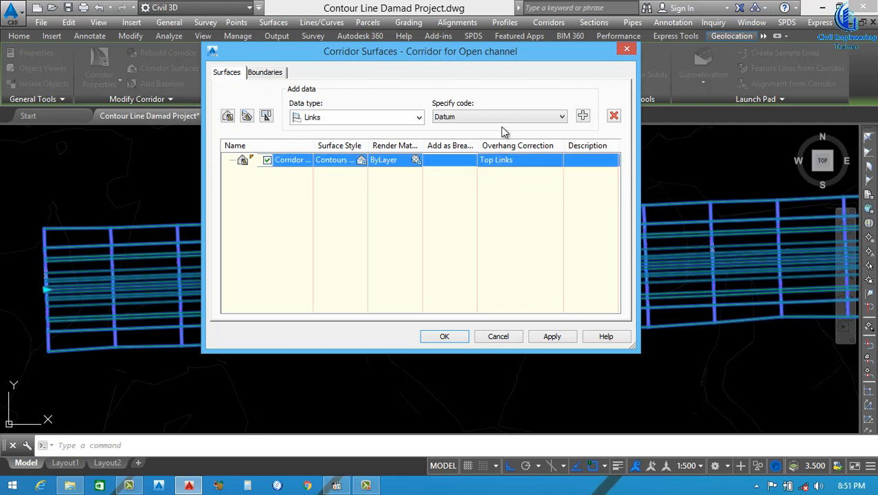
{"action": "left_click", "coordinate": [583, 117]}
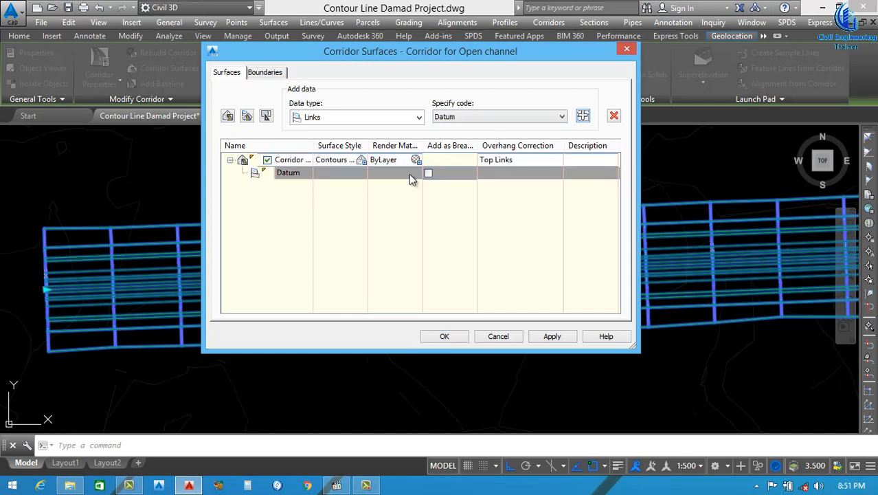
- Add an automatic boundary to the open channel corridor surface from the Daylight feature lines
{"action": "left_click", "coordinate": [267, 73]}
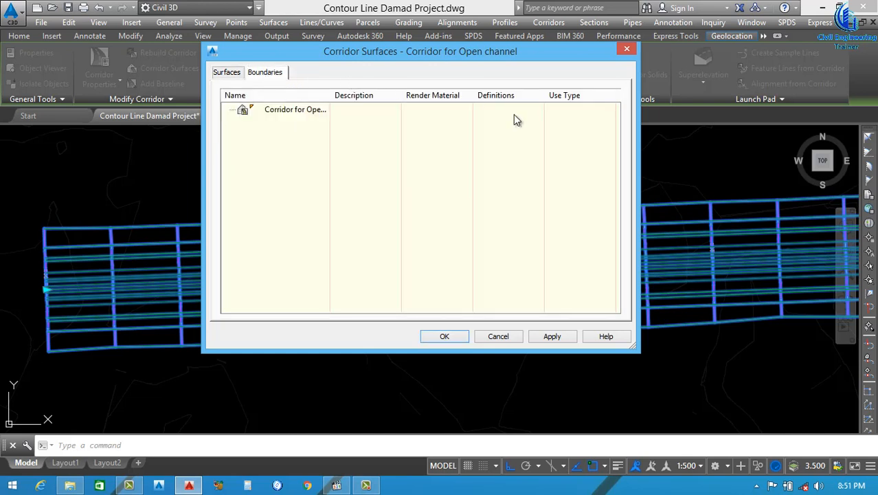
{"action": "left_click", "coordinate": [288, 114]}
{"action": "right_click", "coordinate": [287, 114]}
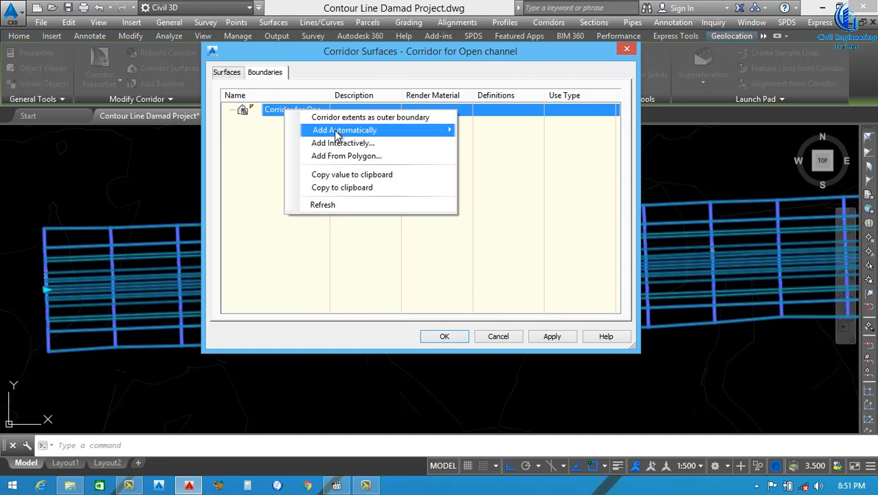
{"action": "mouse_move", "coordinate": [357, 133]}
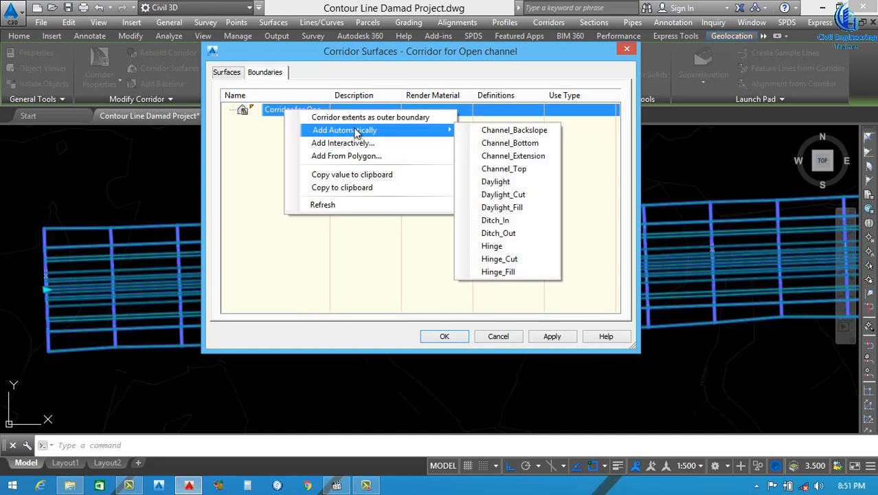
{"action": "left_click", "coordinate": [499, 184]}
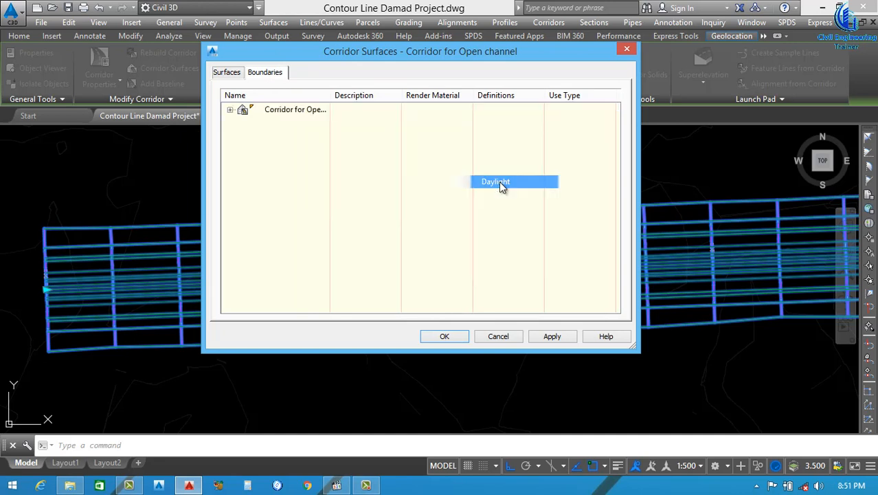
- Apply the corridor surface settings, rebuild the corridor and accept the changes
{"action": "left_click", "coordinate": [552, 336]}
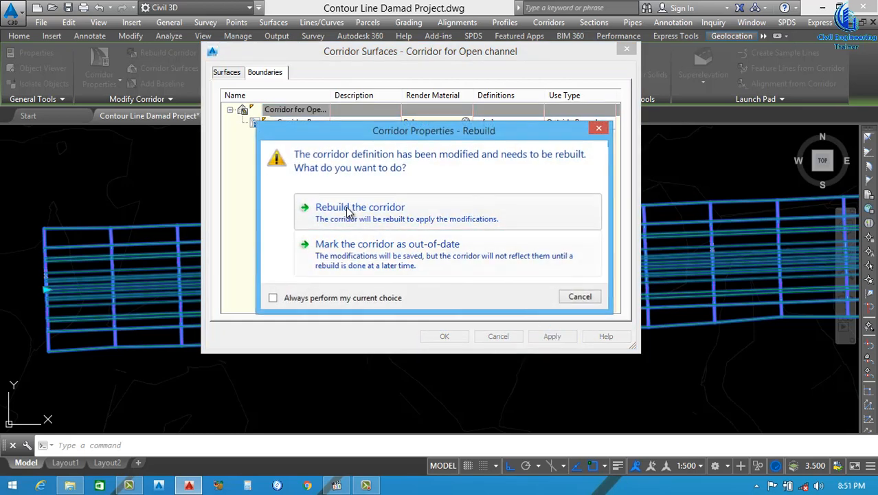
{"action": "left_click", "coordinate": [347, 212]}
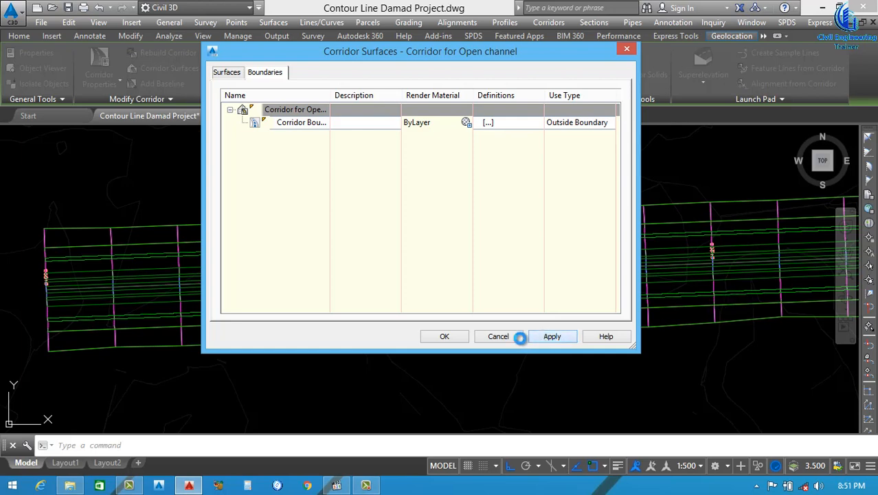
{"action": "left_click", "coordinate": [445, 336]}
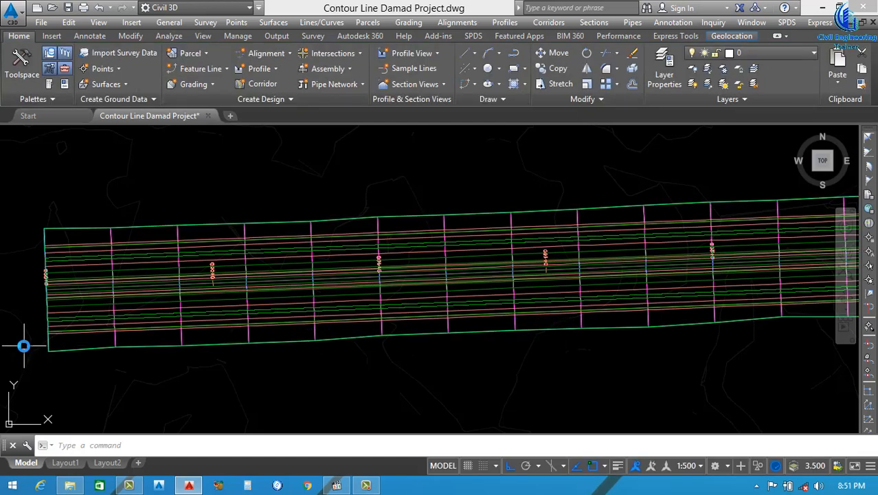
- Examine the new corridor surface and its outer boundary along the whole channel in plan
{"action": "scroll", "coordinate": [212, 308], "scroll_direction": "up", "scroll_amount": 6}
{"action": "left_click", "coordinate": [291, 292]}
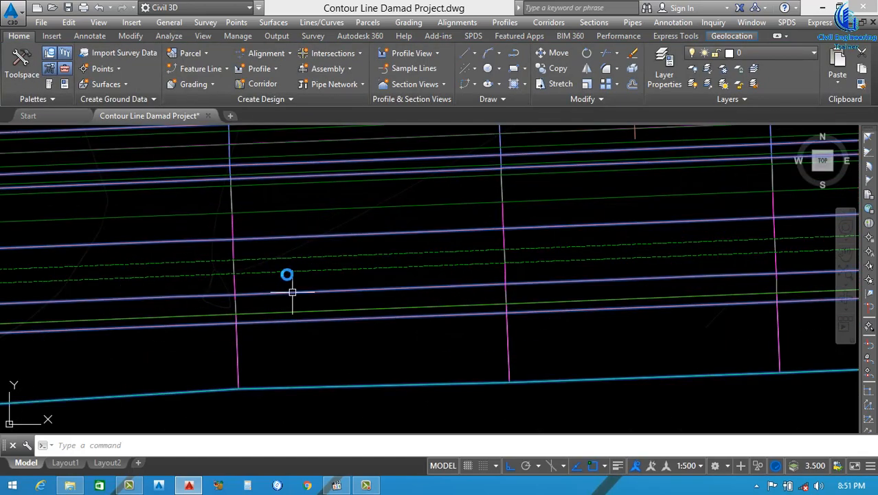
{"action": "scroll", "coordinate": [287, 273], "scroll_direction": "down", "scroll_amount": 2}
{"action": "scroll", "coordinate": [289, 248], "scroll_direction": "down", "scroll_amount": 6}
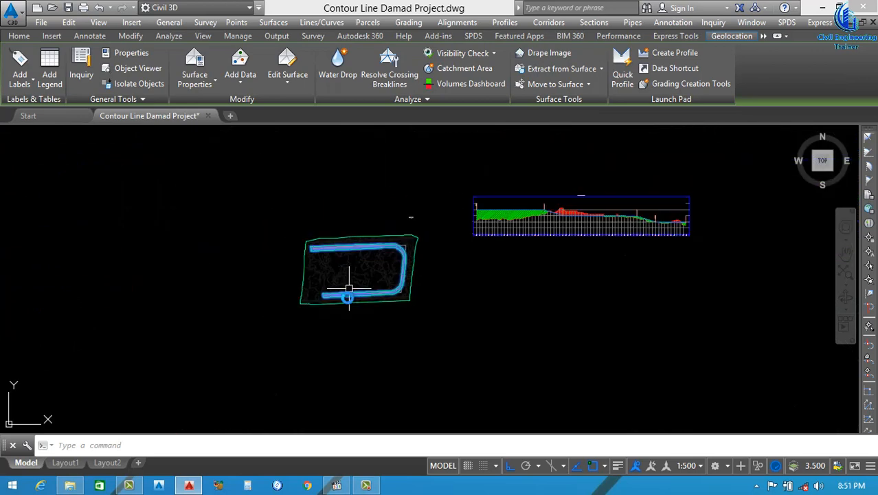
{"action": "scroll", "coordinate": [347, 237], "scroll_direction": "up", "scroll_amount": 2}
{"action": "scroll", "coordinate": [358, 233], "scroll_direction": "down", "scroll_amount": 2}
{"action": "key", "text": "Escape"}
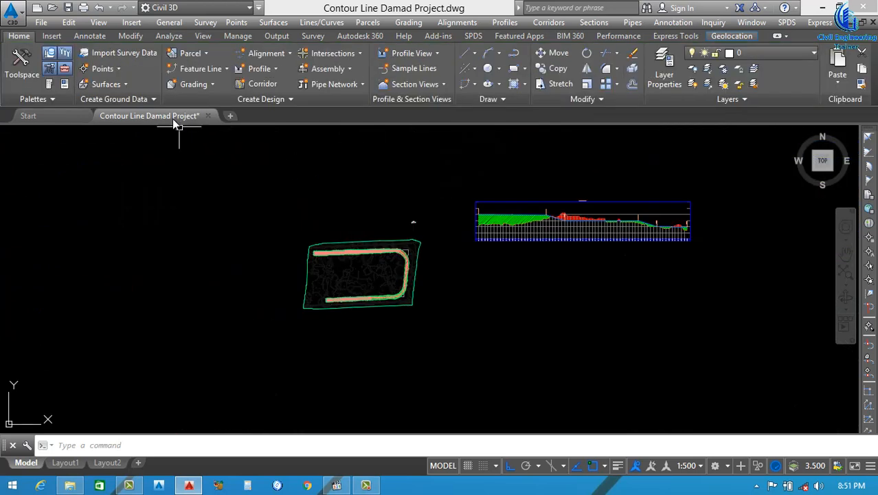
{"action": "scroll", "coordinate": [357, 264], "scroll_direction": "up", "scroll_amount": 2}
{"action": "scroll", "coordinate": [357, 263], "scroll_direction": "up", "scroll_amount": 2}
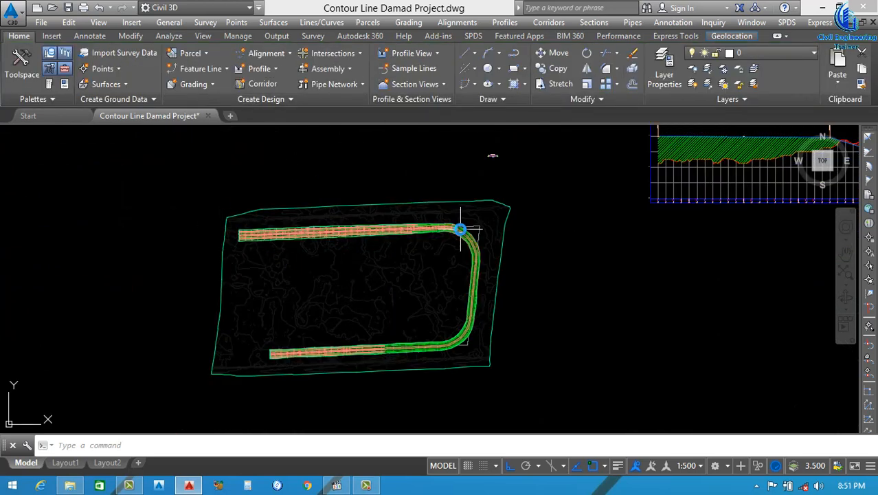
{"action": "scroll", "coordinate": [461, 230], "scroll_direction": "down", "scroll_amount": 3}
{"action": "scroll", "coordinate": [338, 217], "scroll_direction": "up", "scroll_amount": 2}
{"action": "scroll", "coordinate": [337, 217], "scroll_direction": "up", "scroll_amount": 2}
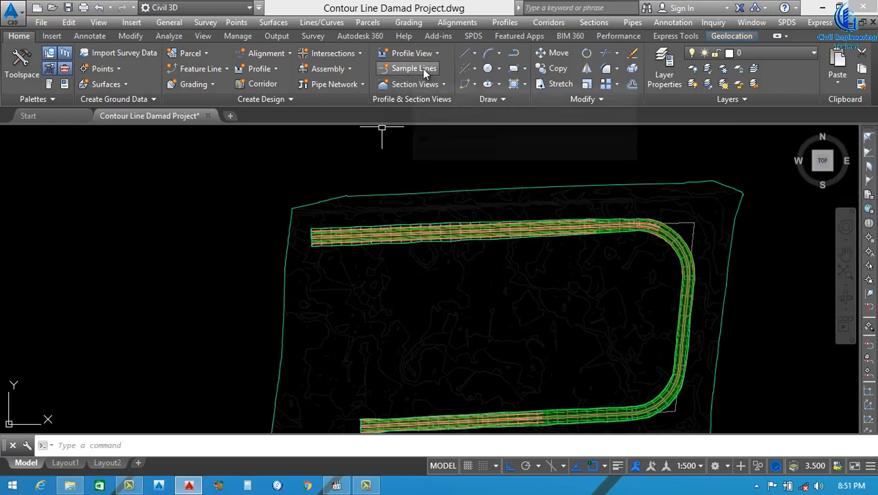
- Start creating sample lines for the Open channel Line alignment, chosen from the alignment list
{"action": "left_click", "coordinate": [419, 68]}
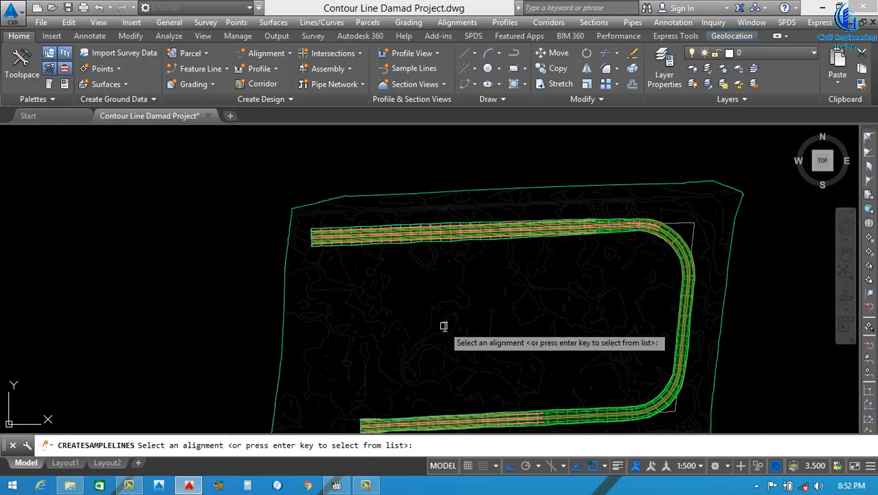
{"action": "key", "text": "Return"}
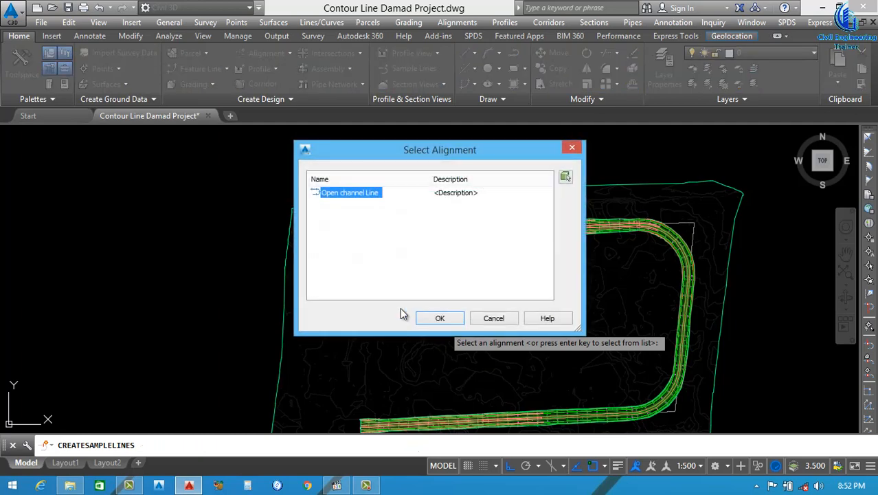
{"action": "left_click", "coordinate": [443, 319]}
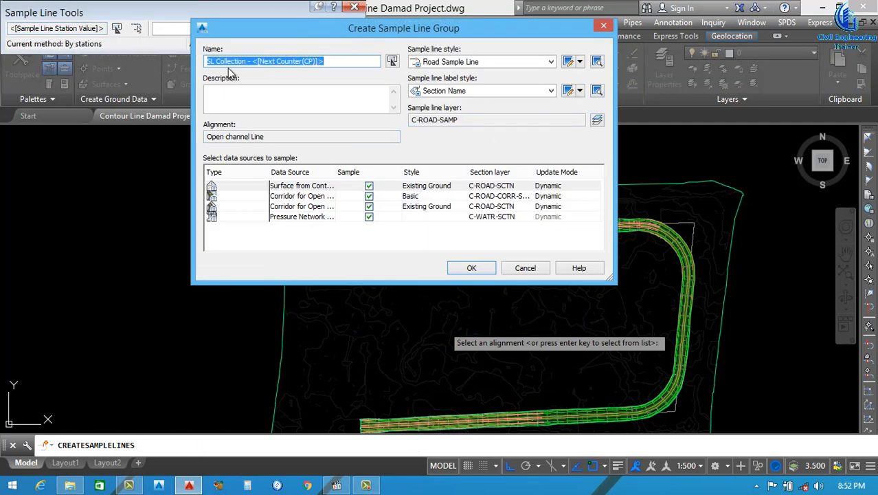
- Name the sample line group "Open Channel SL - 1"
{"action": "left_click", "coordinate": [255, 61]}
{"action": "left_click_drag", "start_coordinate": [254, 61], "coordinate": [415, 83]}
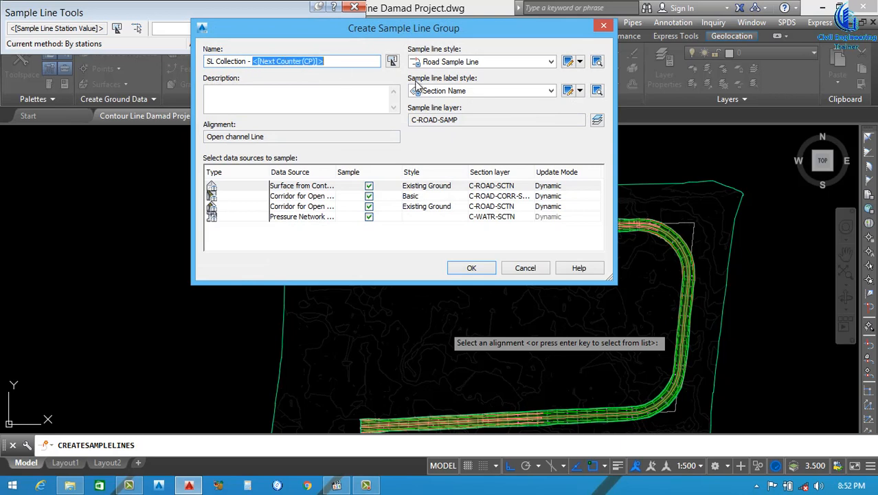
{"action": "type", "text": "1"}
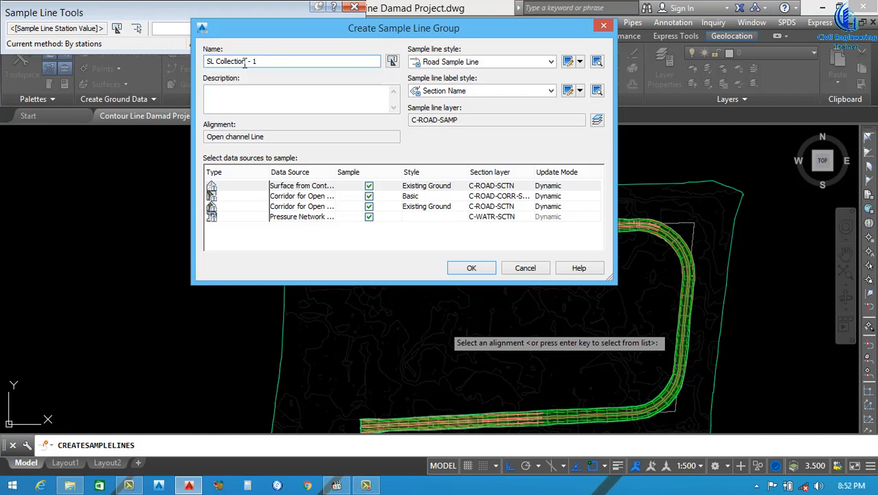
{"action": "left_click_drag", "start_coordinate": [246, 61], "coordinate": [169, 72]}
{"action": "type", "text": "Open"}
{"action": "type", "text": " Chan"}
{"action": "type", "text": "nel Sam"}
{"action": "key", "text": "BackSpace"}
{"action": "key", "text": "BackSpace"}
{"action": "key", "text": "BackSpace"}
{"action": "type", "text": "SL"}
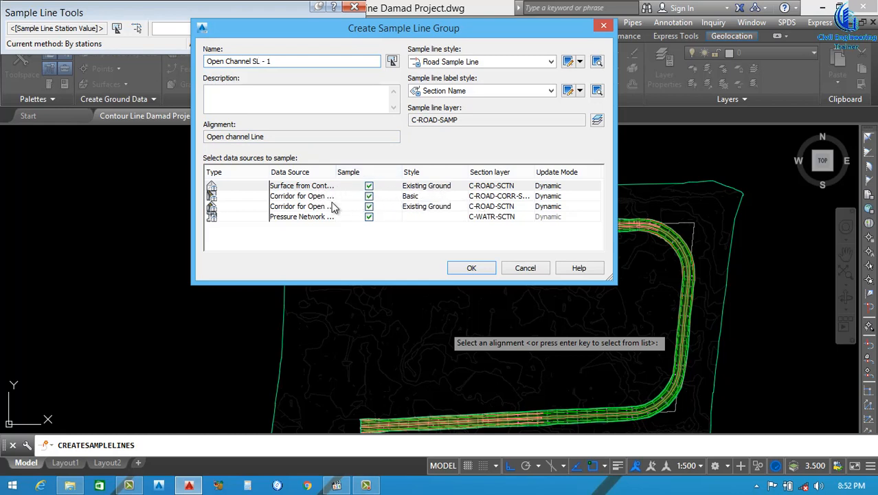
- Set the code set style of the sampled open channel corridor to View-Edit
{"action": "left_click", "coordinate": [434, 197]}
{"action": "left_click", "coordinate": [436, 198]}
{"action": "left_click", "coordinate": [456, 164]}
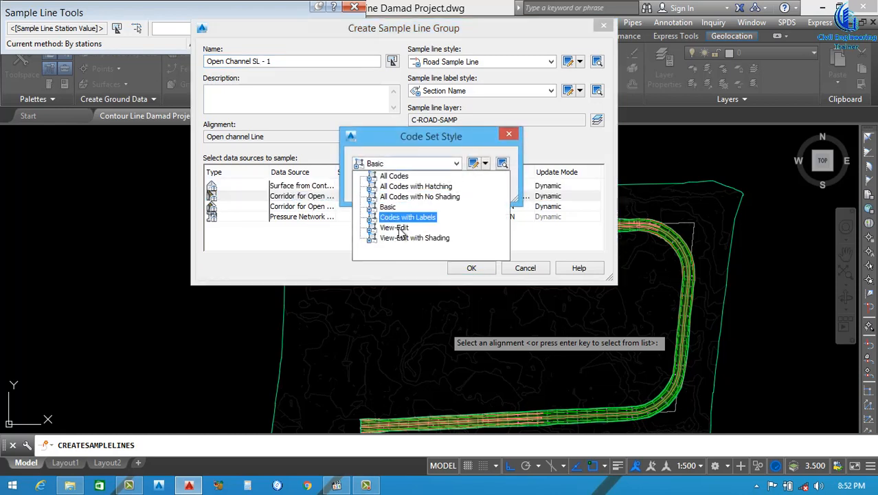
{"action": "left_click", "coordinate": [395, 227]}
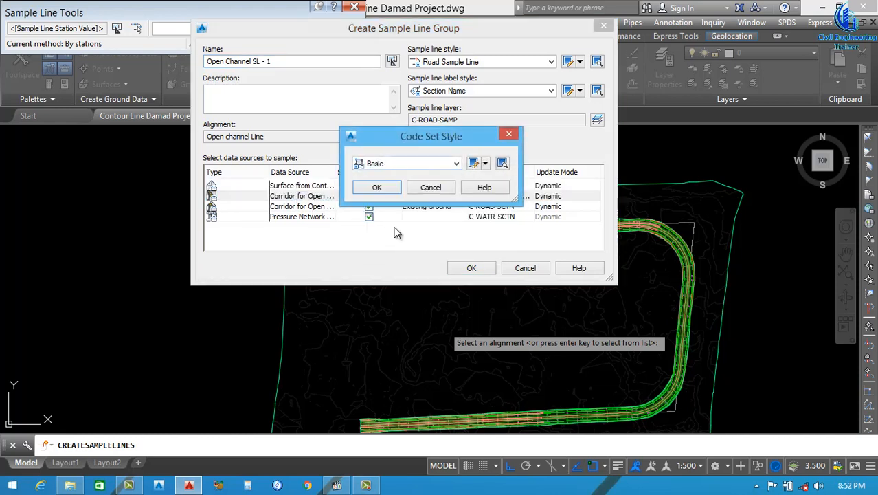
{"action": "left_click", "coordinate": [377, 186]}
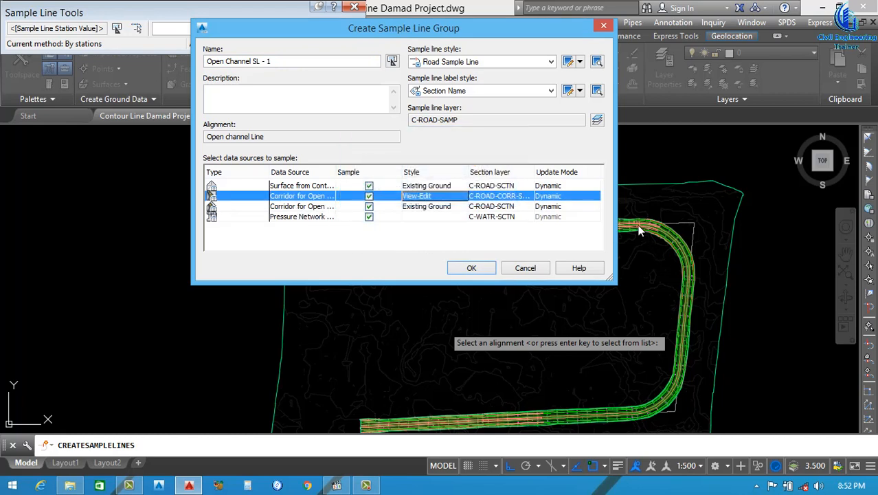
- Give the corridor surface the Finished Ground section style and create the sample line group without the pressure network
{"action": "left_click", "coordinate": [448, 207]}
{"action": "left_click", "coordinate": [459, 210]}
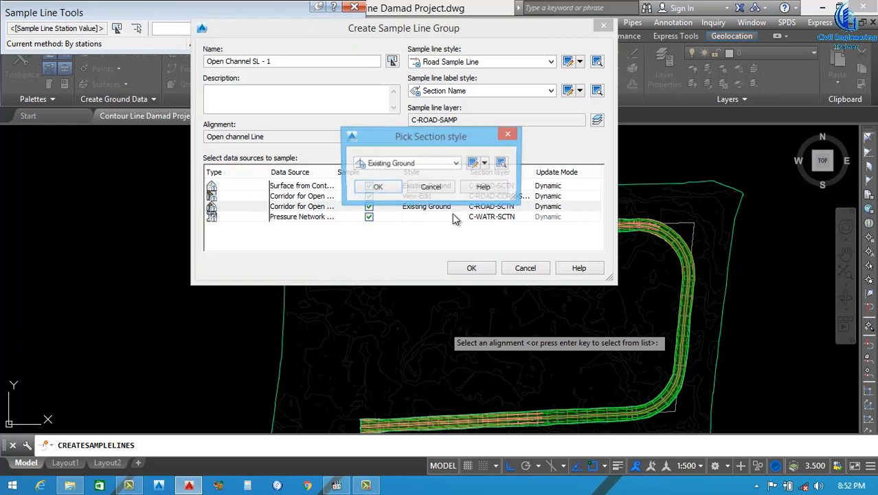
{"action": "left_click", "coordinate": [440, 163]}
{"action": "left_click", "coordinate": [394, 186]}
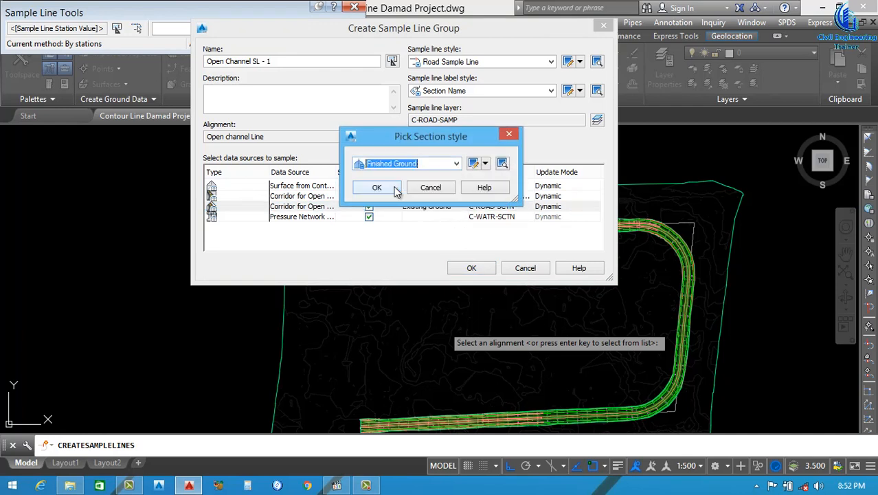
{"action": "left_click", "coordinate": [375, 188]}
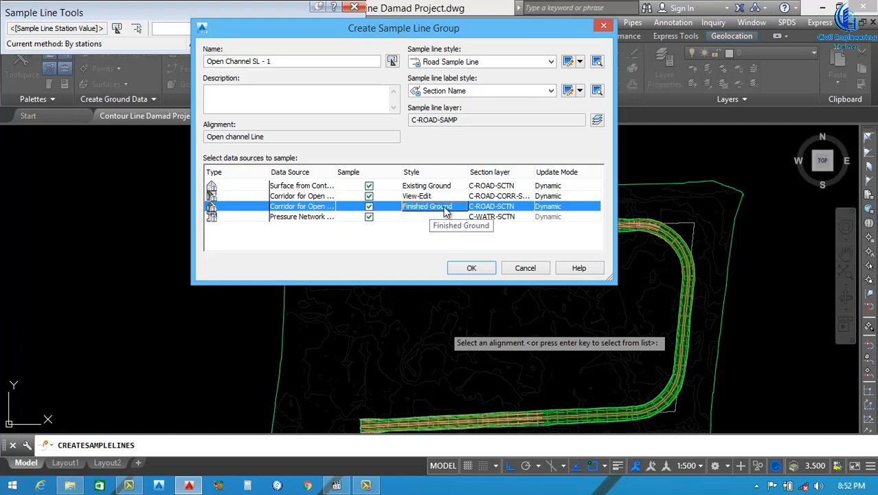
{"action": "left_click", "coordinate": [368, 218]}
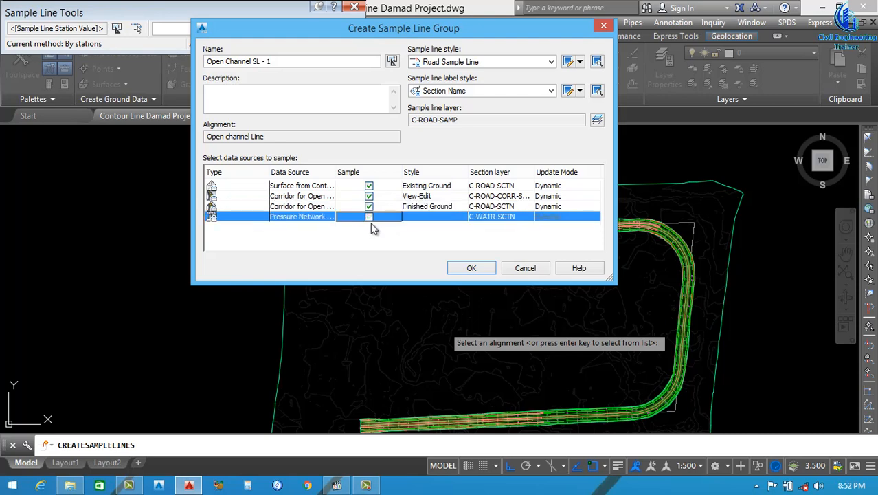
{"action": "left_click", "coordinate": [471, 269]}
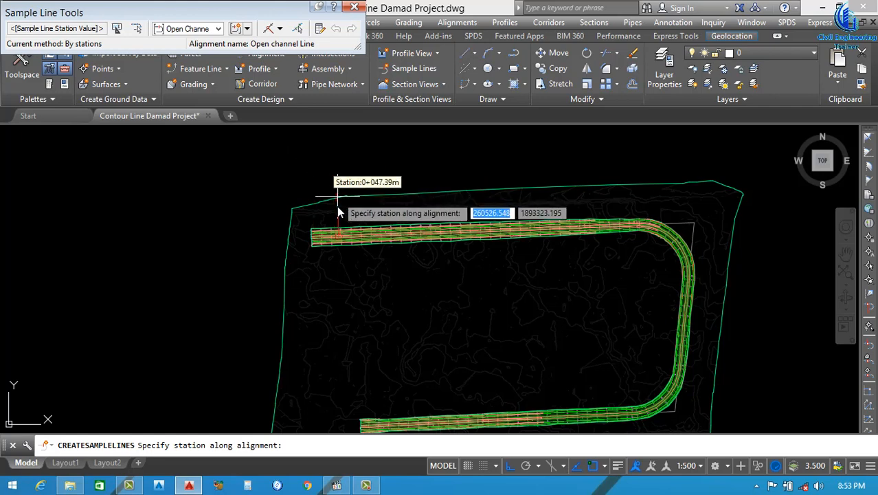
- Switch the sample line creation method to By range of stations
{"action": "scroll", "coordinate": [305, 195], "scroll_direction": "up", "scroll_amount": 3}
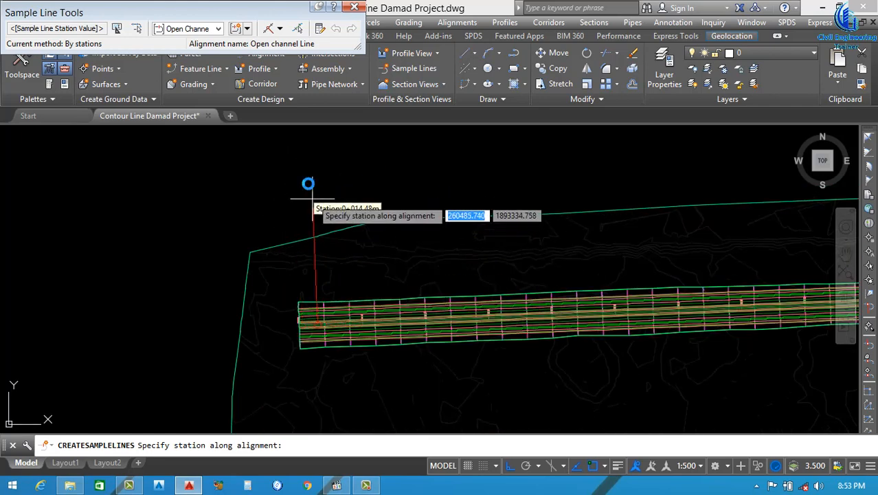
{"action": "left_click", "coordinate": [280, 28]}
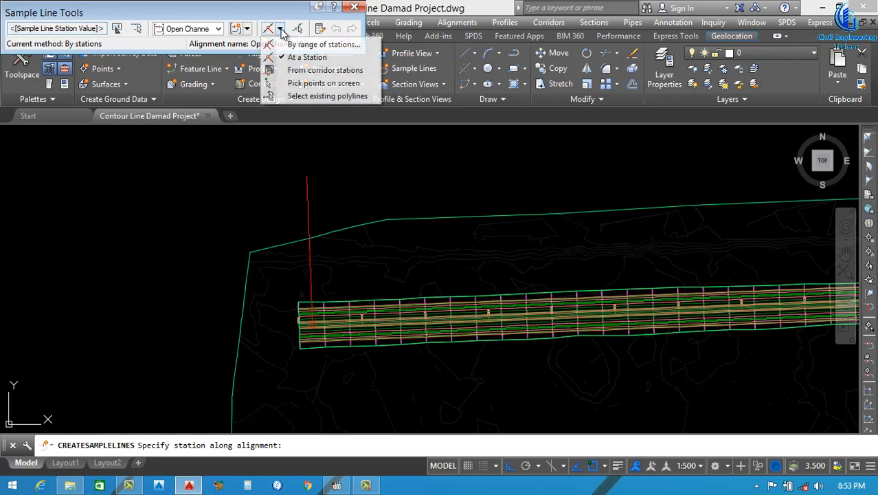
{"action": "left_click", "coordinate": [317, 45]}
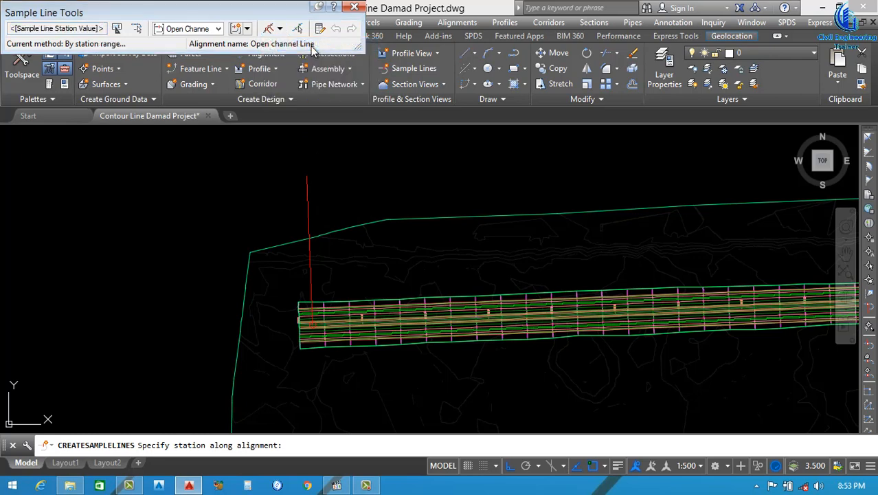
- Set both the left and right swath widths of the sample lines to 25 m
{"action": "left_click_drag", "start_coordinate": [406, 113], "coordinate": [408, 159]}
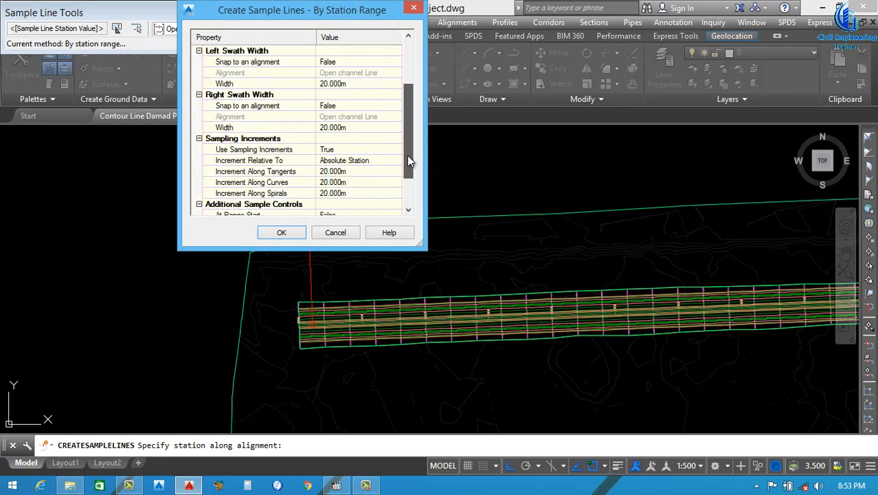
{"action": "left_click_drag", "start_coordinate": [358, 10], "coordinate": [516, 11]}
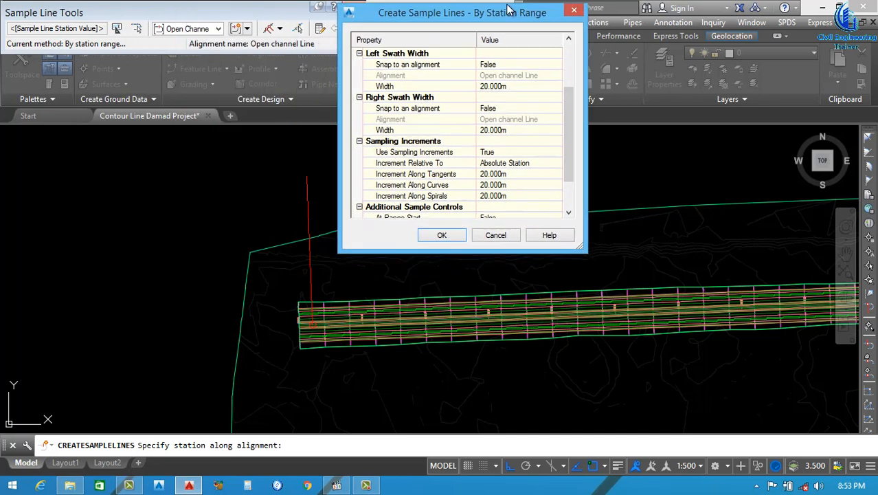
{"action": "left_click", "coordinate": [507, 129]}
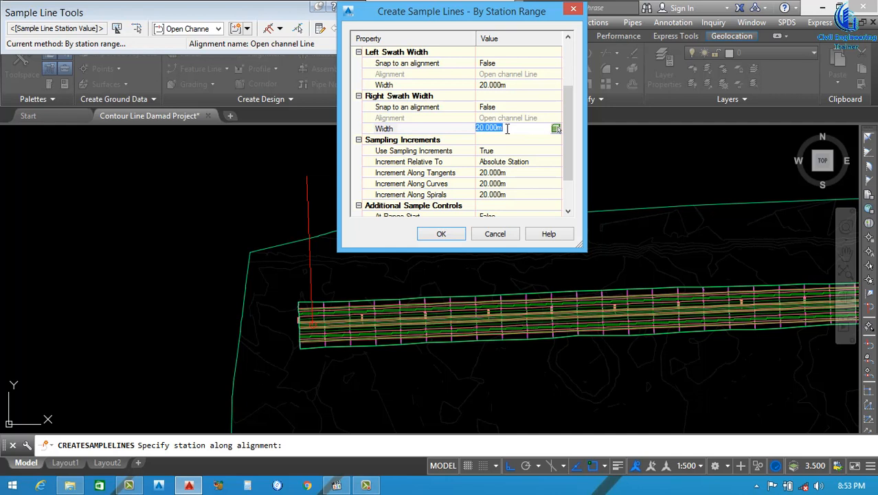
{"action": "type", "text": "40"}
{"action": "left_click_drag", "start_coordinate": [492, 130], "coordinate": [467, 141]}
{"action": "left_click", "coordinate": [521, 85]}
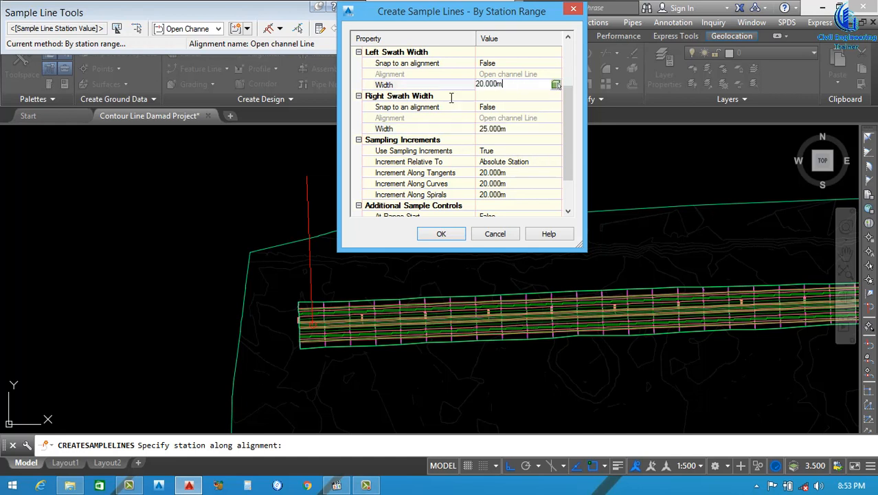
{"action": "left_click_drag", "start_coordinate": [452, 97], "coordinate": [446, 104]}
{"action": "type", "text": "25"}
{"action": "left_click", "coordinate": [537, 129]}
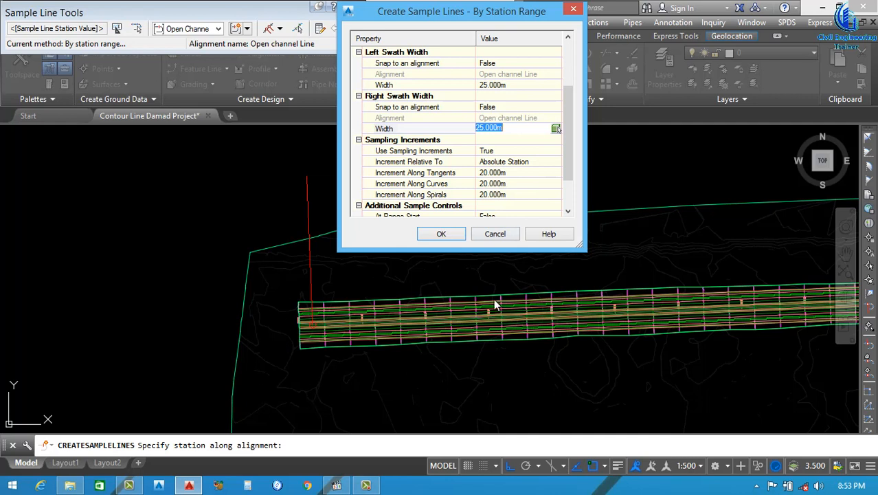
- Set the sample line increment along tangents to 50 m and along curves to 25 m
{"action": "left_click", "coordinate": [516, 172]}
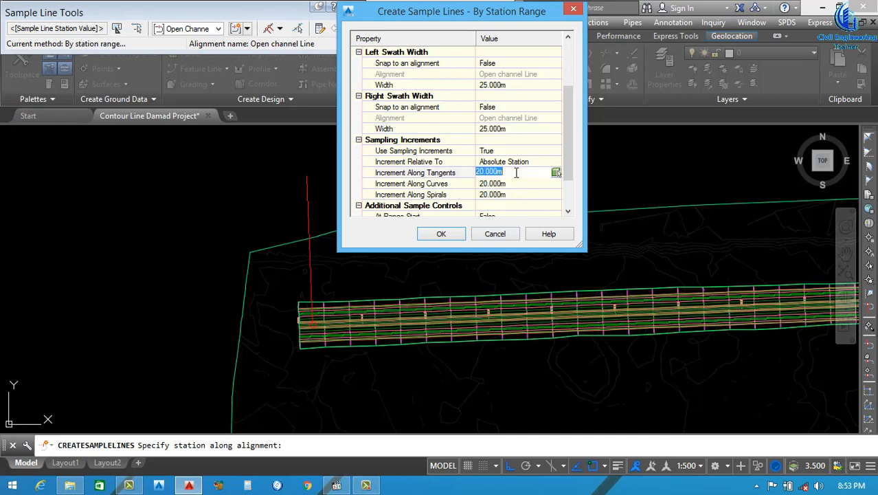
{"action": "type", "text": "50"}
{"action": "left_click", "coordinate": [520, 183]}
{"action": "left_click_drag", "start_coordinate": [521, 182], "coordinate": [438, 209]}
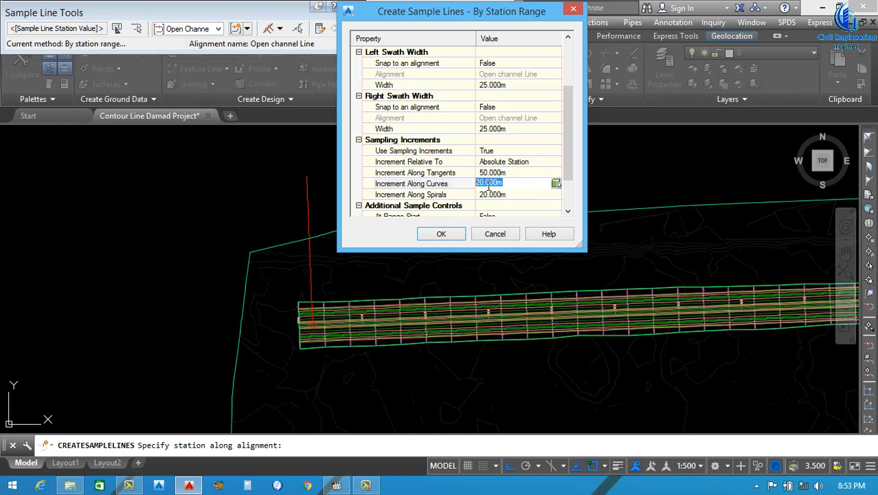
{"action": "type", "text": "25"}
- Change the sampling increments to 40 m along tangents and 10 m along curves
{"action": "left_click", "coordinate": [503, 171]}
{"action": "type", "text": "40"}
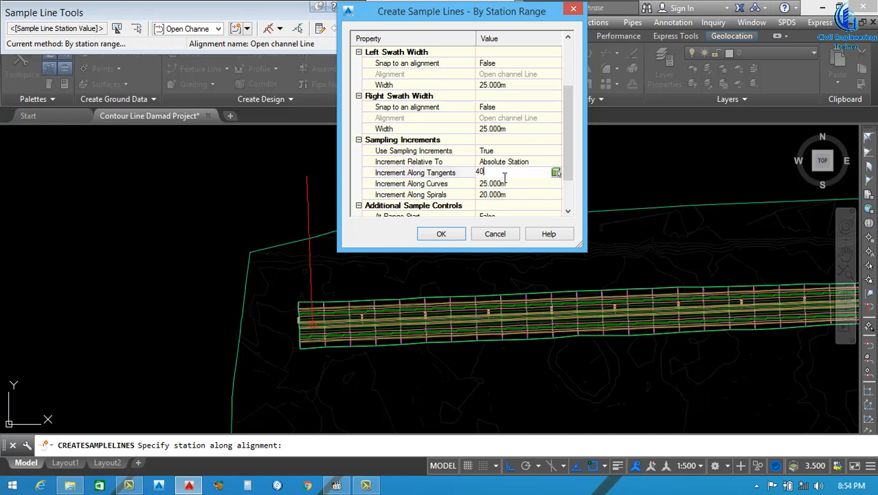
{"action": "left_click", "coordinate": [504, 184]}
{"action": "left_click_drag", "start_coordinate": [502, 182], "coordinate": [437, 197]}
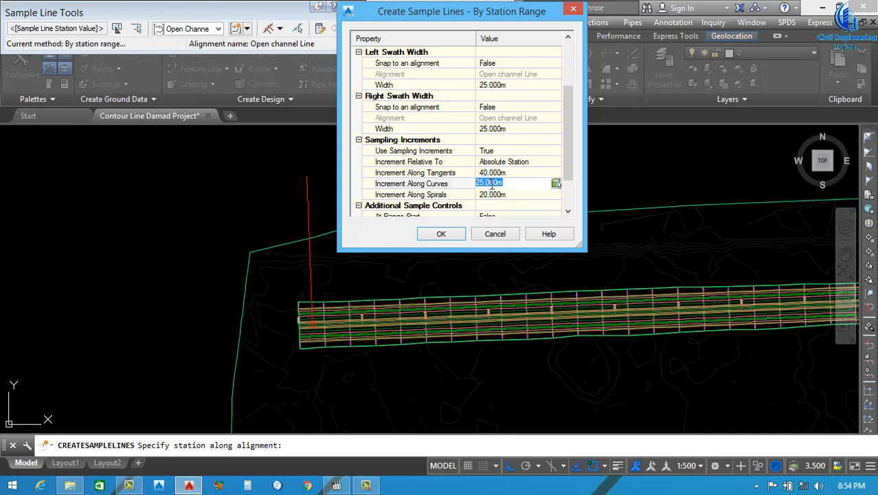
{"action": "type", "text": "10"}
{"action": "key", "text": "Return"}
{"action": "scroll", "coordinate": [569, 175], "scroll_direction": "down", "scroll_amount": 1}
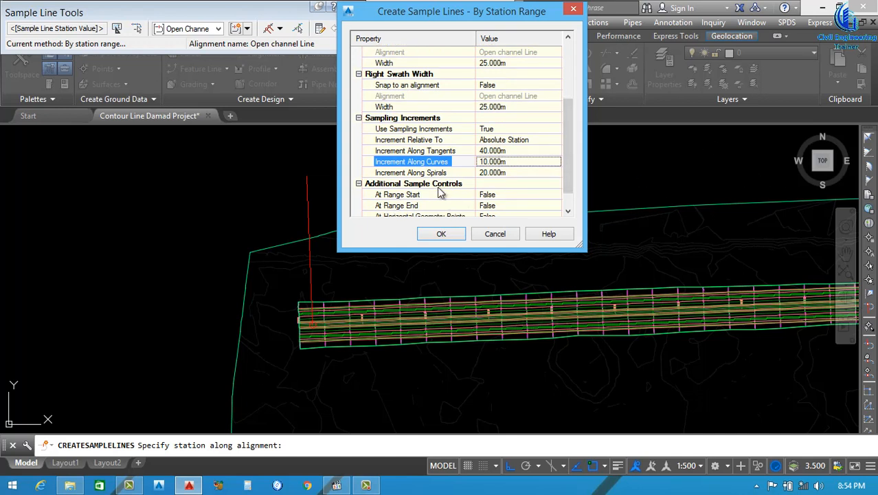
- Set the sampling increment along curves to 20 m
{"action": "left_click", "coordinate": [511, 173]}
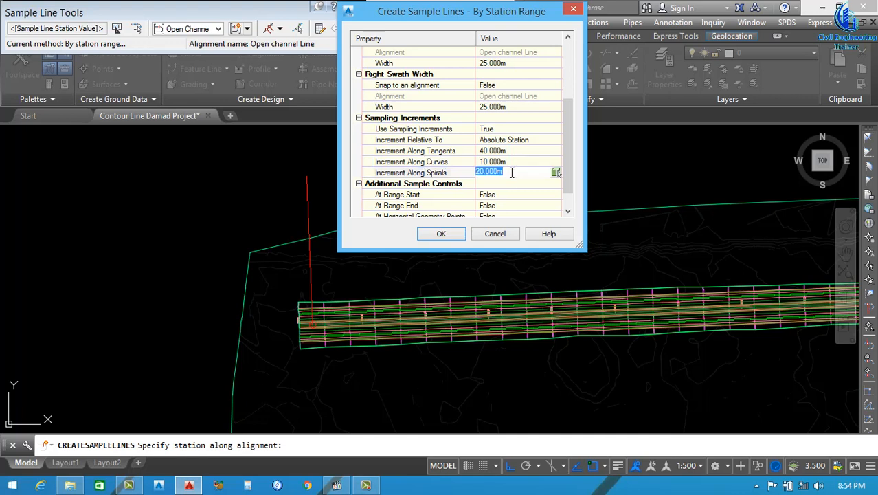
{"action": "left_click", "coordinate": [509, 161]}
{"action": "type", "text": "20"}
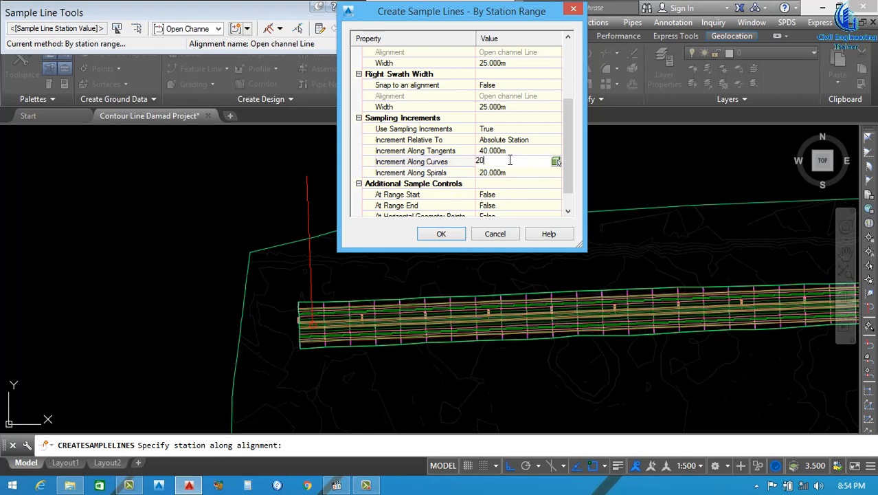
{"action": "scroll", "coordinate": [569, 179], "scroll_direction": "down", "scroll_amount": 2}
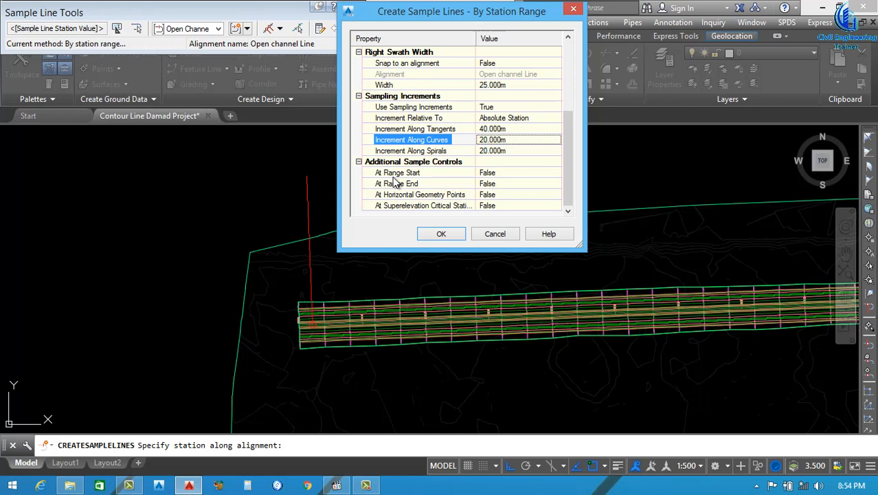
- Enable additional sampling at the range start and range end, and create the sample lines by station range
{"action": "left_click", "coordinate": [506, 173]}
{"action": "left_click", "coordinate": [505, 174]}
{"action": "left_click", "coordinate": [503, 193]}
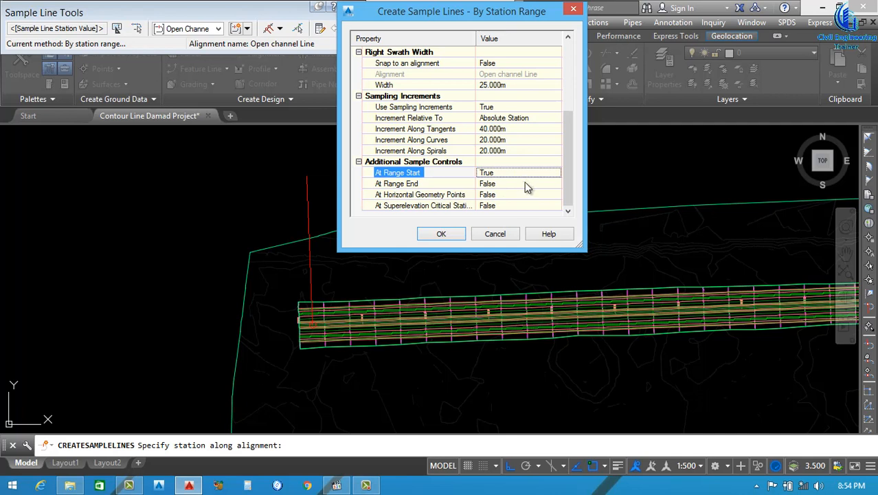
{"action": "left_click", "coordinate": [504, 184]}
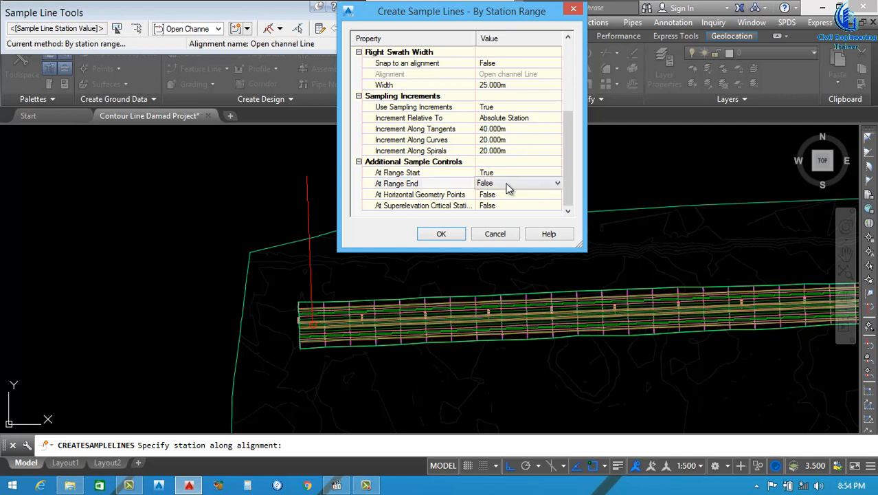
{"action": "left_click", "coordinate": [505, 184]}
{"action": "left_click", "coordinate": [505, 202]}
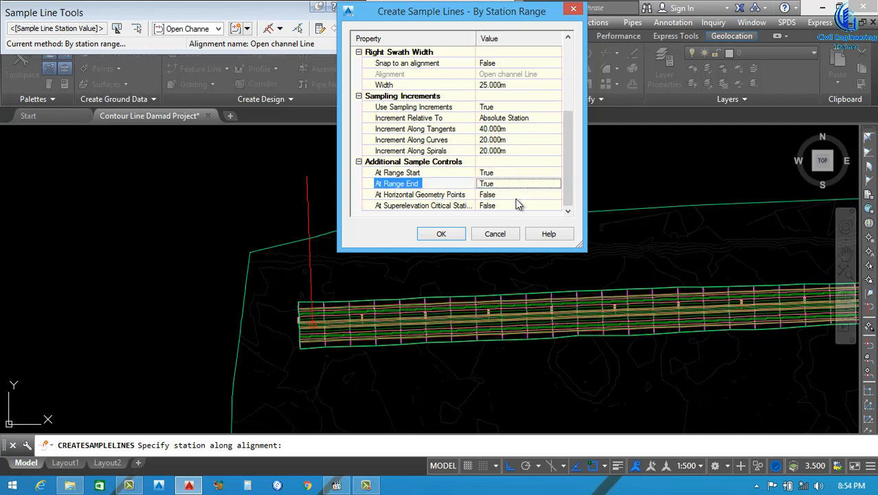
{"action": "left_click", "coordinate": [443, 233]}
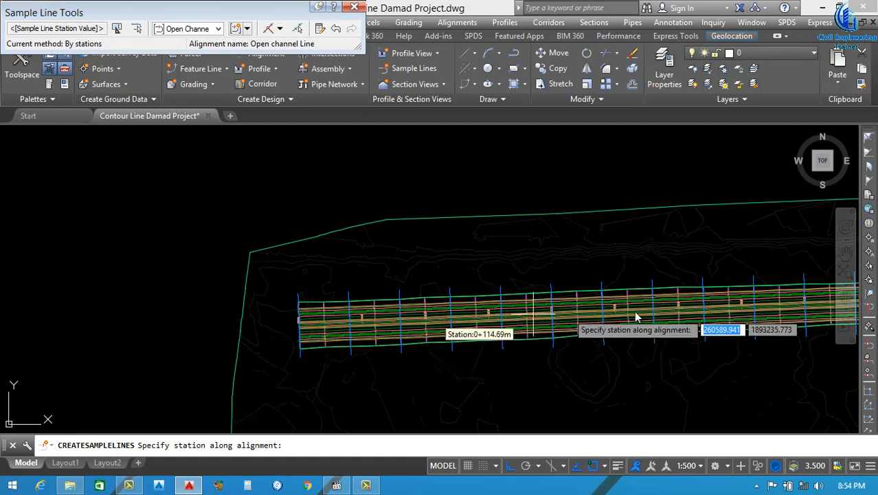
- Examine the placement and spacing of the new sample lines along the channel's straights and both bends
{"action": "scroll", "coordinate": [433, 296], "scroll_direction": "down", "scroll_amount": 6}
{"action": "scroll", "coordinate": [474, 297], "scroll_direction": "up", "scroll_amount": 8}
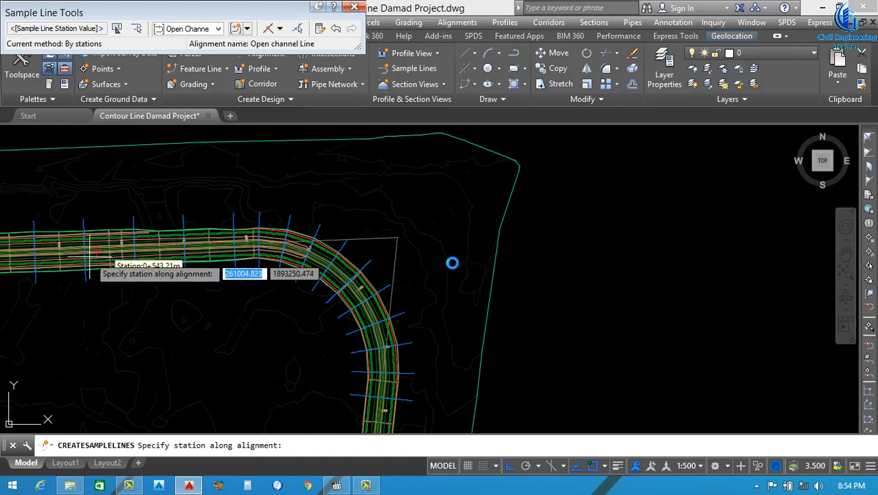
{"action": "scroll", "coordinate": [474, 340], "scroll_direction": "up", "scroll_amount": 2}
{"action": "scroll", "coordinate": [358, 372], "scroll_direction": "down", "scroll_amount": 8}
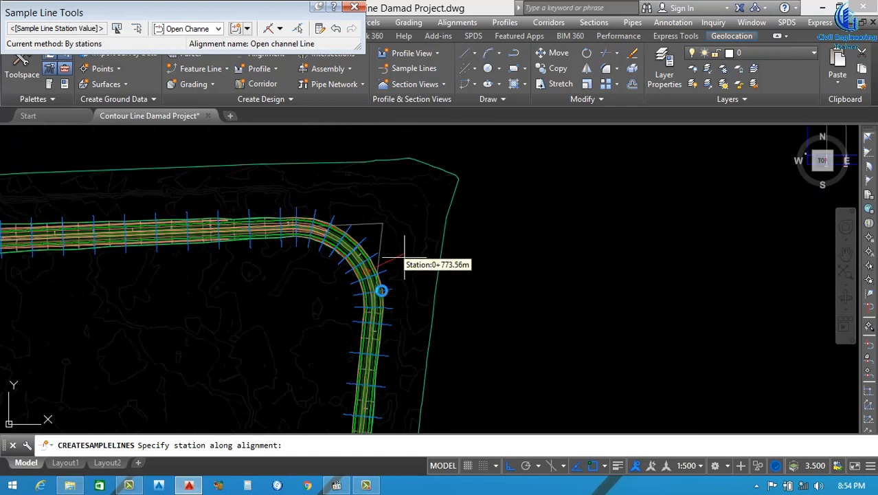
{"action": "scroll", "coordinate": [375, 347], "scroll_direction": "up", "scroll_amount": 2}
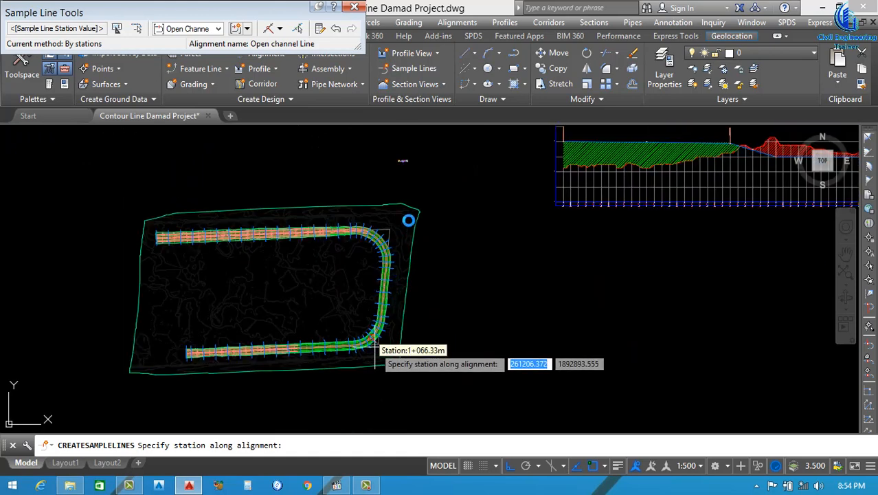
{"action": "scroll", "coordinate": [406, 220], "scroll_direction": "up", "scroll_amount": 5}
{"action": "scroll", "coordinate": [398, 247], "scroll_direction": "down", "scroll_amount": 9}
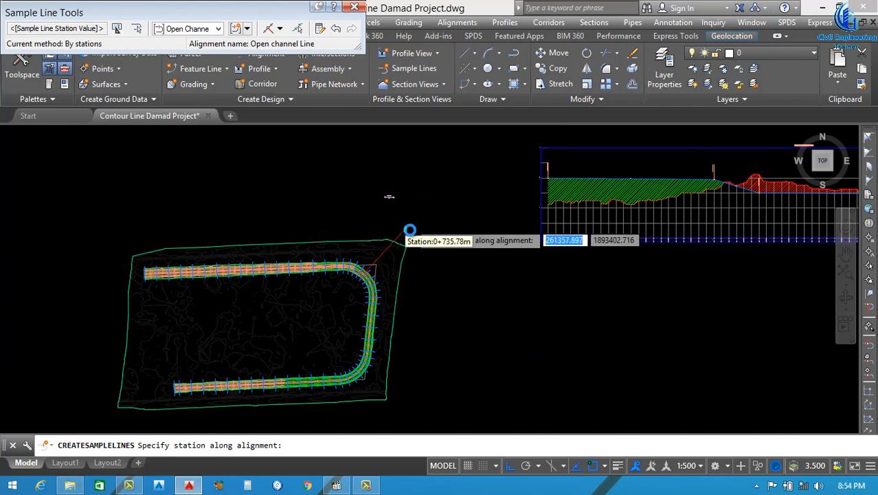
{"action": "scroll", "coordinate": [391, 293], "scroll_direction": "up", "scroll_amount": 6}
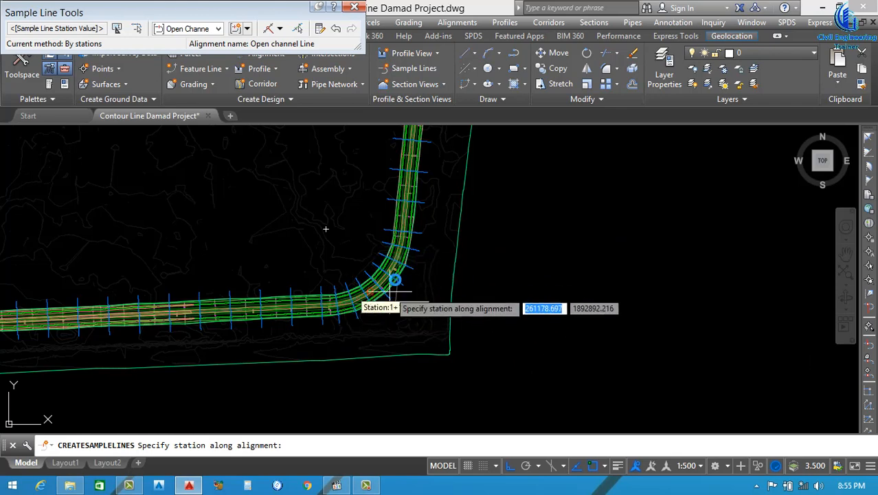
{"action": "scroll", "coordinate": [392, 275], "scroll_direction": "down", "scroll_amount": 5}
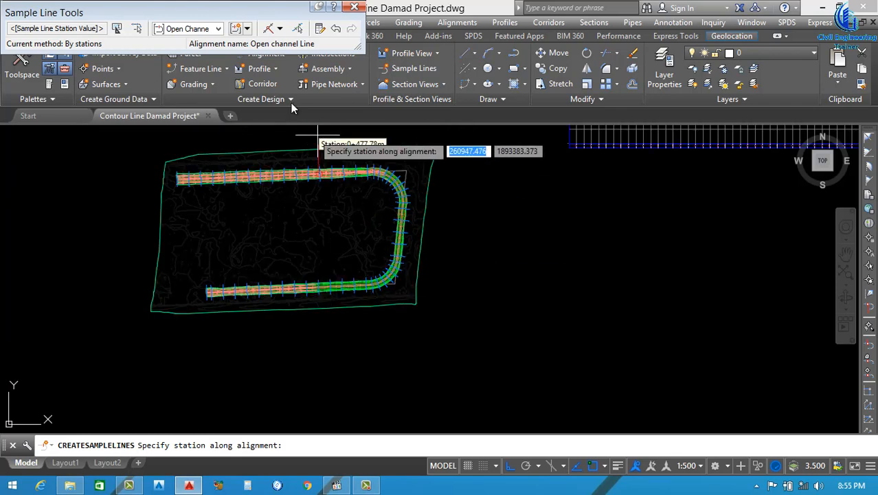
- Review the section sources and styles of the sample line group, apply them, and finish the sample line command
{"action": "left_click", "coordinate": [248, 30]}
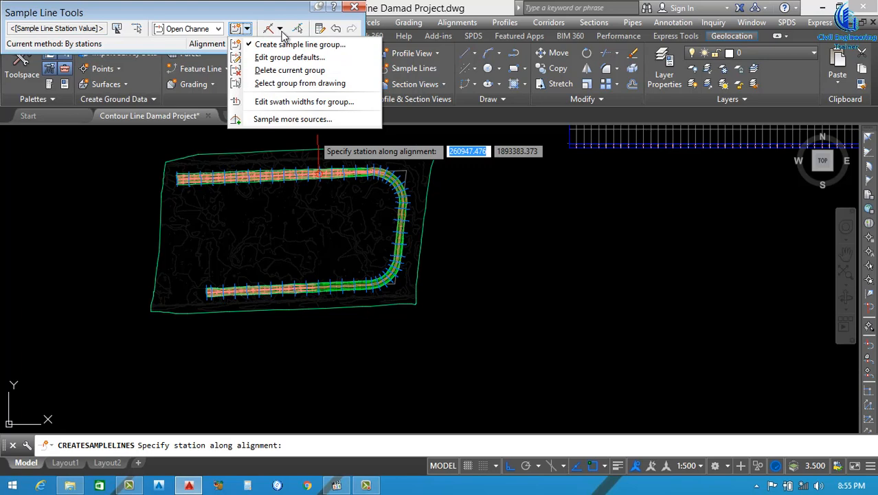
{"action": "left_click", "coordinate": [283, 120]}
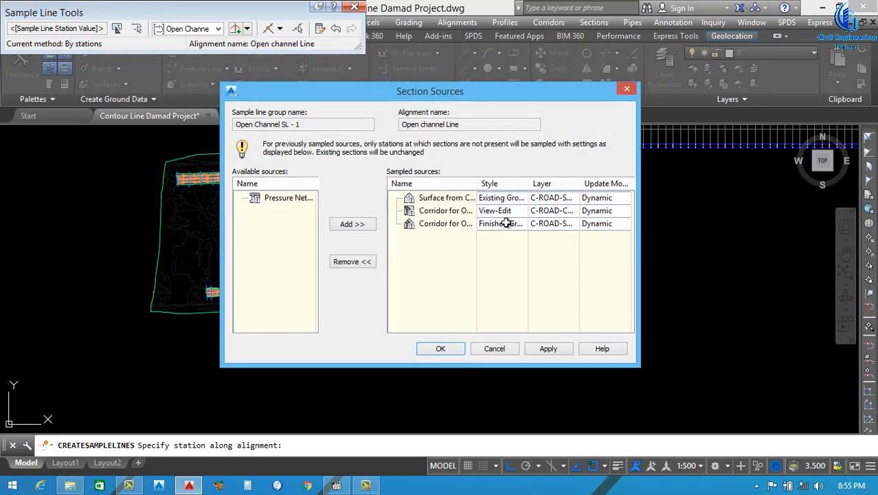
{"action": "left_click_drag", "start_coordinate": [542, 185], "coordinate": [548, 184]}
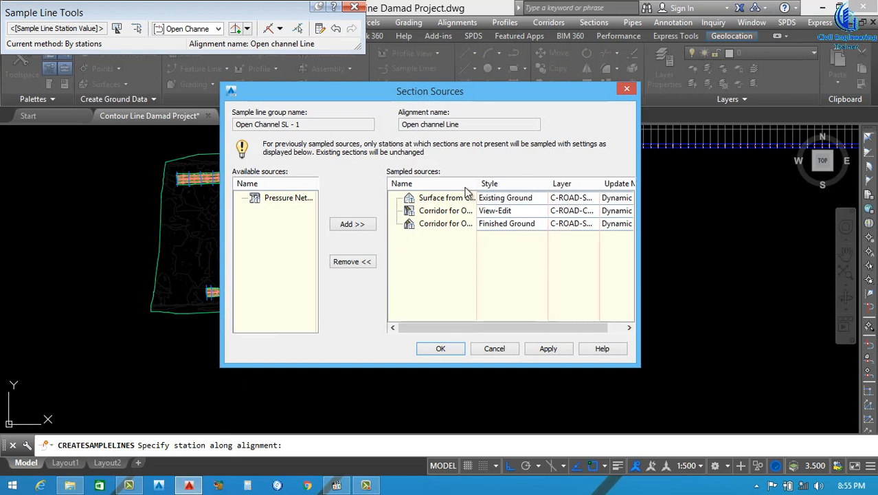
{"action": "left_click_drag", "start_coordinate": [479, 184], "coordinate": [522, 185]}
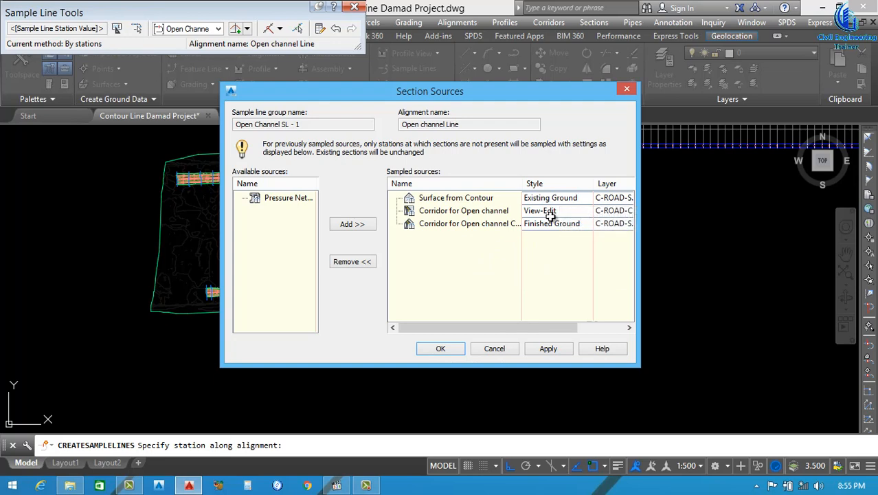
{"action": "left_click", "coordinate": [544, 348]}
{"action": "left_click", "coordinate": [442, 349]}
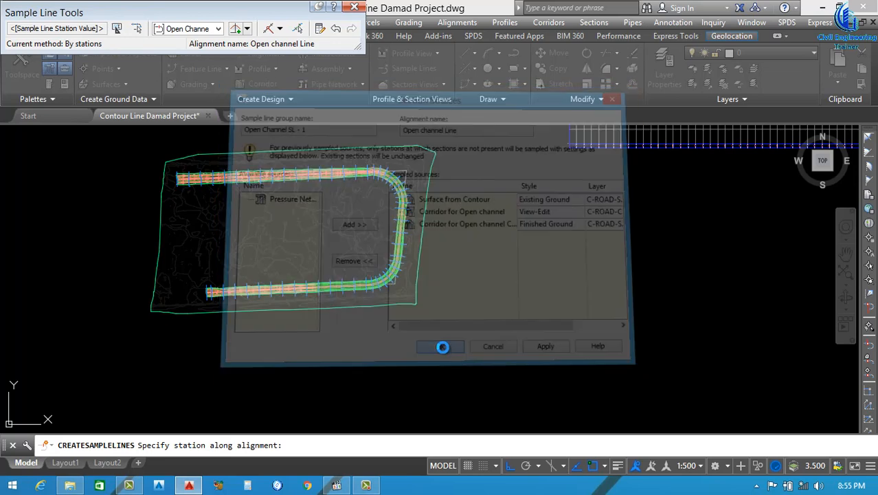
{"action": "key", "text": "Escape"}
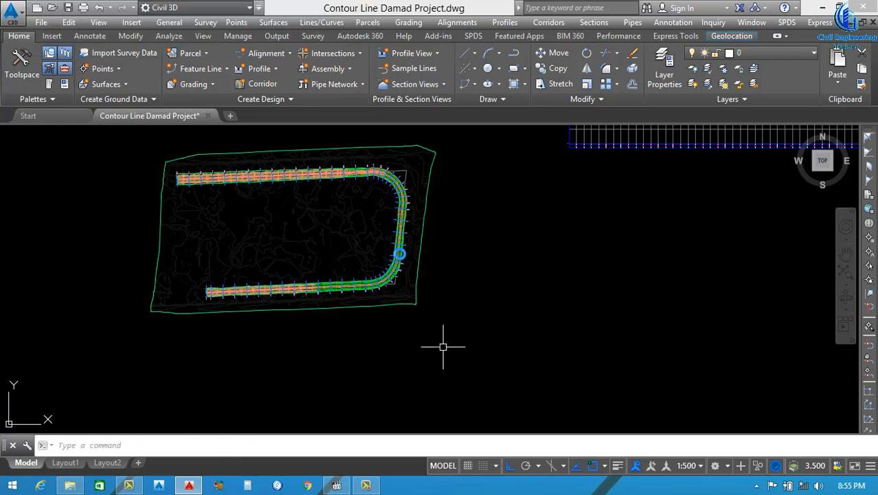
- Inspect the sample line station labels from the channel's start through the first bend, comparing their intervals on the tangent and the curve
{"action": "scroll", "coordinate": [177, 171], "scroll_direction": "up", "scroll_amount": 6}
{"action": "scroll", "coordinate": [177, 172], "scroll_direction": "up", "scroll_amount": 3}
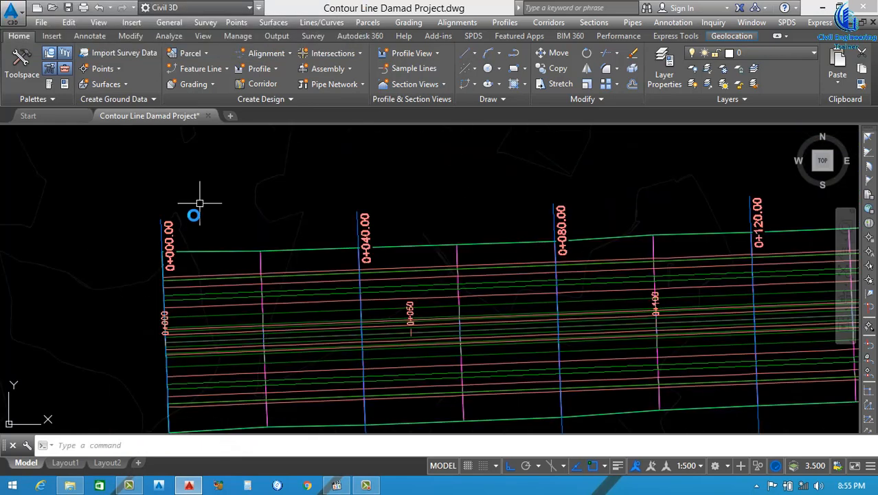
{"action": "scroll", "coordinate": [182, 222], "scroll_direction": "down", "scroll_amount": 3}
{"action": "scroll", "coordinate": [355, 222], "scroll_direction": "down", "scroll_amount": 4}
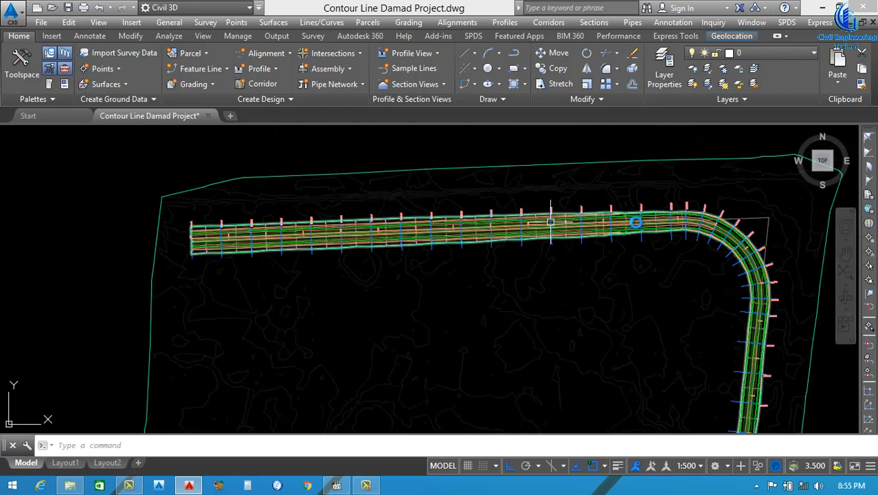
{"action": "scroll", "coordinate": [701, 206], "scroll_direction": "up", "scroll_amount": 6}
{"action": "scroll", "coordinate": [347, 205], "scroll_direction": "down", "scroll_amount": 4}
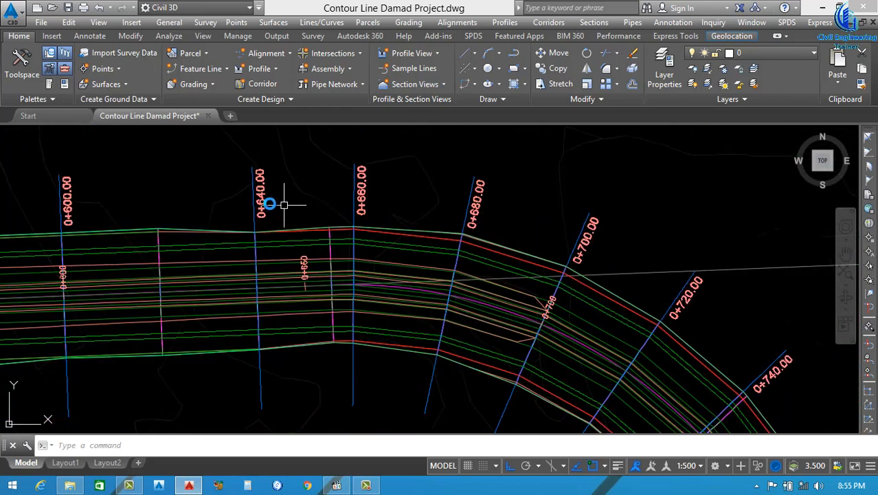
{"action": "scroll", "coordinate": [260, 195], "scroll_direction": "up", "scroll_amount": 2}
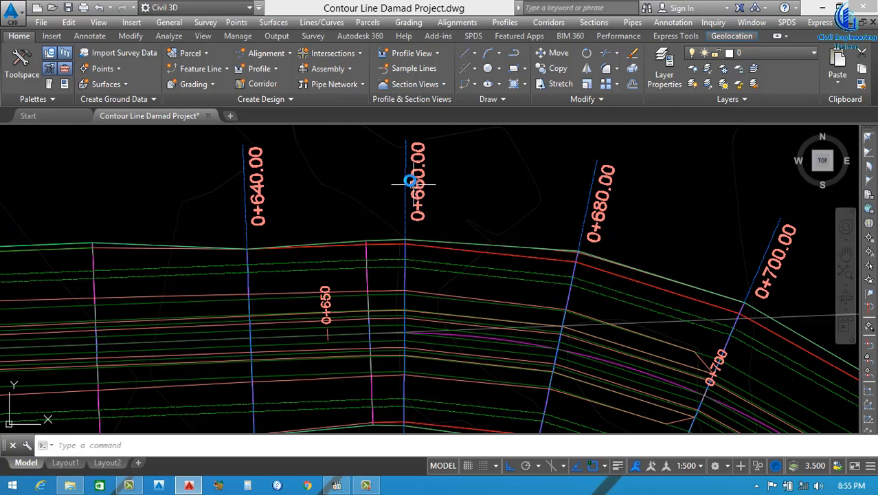
{"action": "scroll", "coordinate": [447, 182], "scroll_direction": "down", "scroll_amount": 5}
{"action": "scroll", "coordinate": [566, 222], "scroll_direction": "down", "scroll_amount": 5}
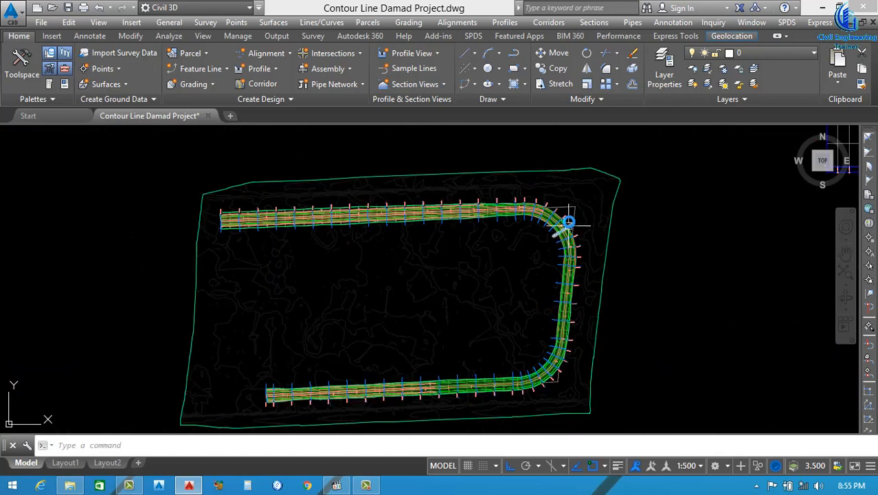
{"action": "scroll", "coordinate": [566, 219], "scroll_direction": "up", "scroll_amount": 8}
{"action": "scroll", "coordinate": [525, 208], "scroll_direction": "up", "scroll_amount": 2}
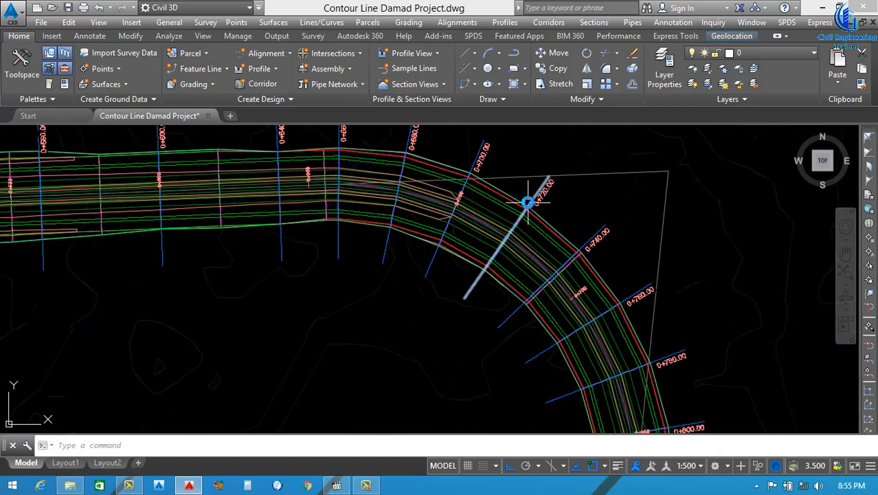
{"action": "scroll", "coordinate": [529, 257], "scroll_direction": "down", "scroll_amount": 4}
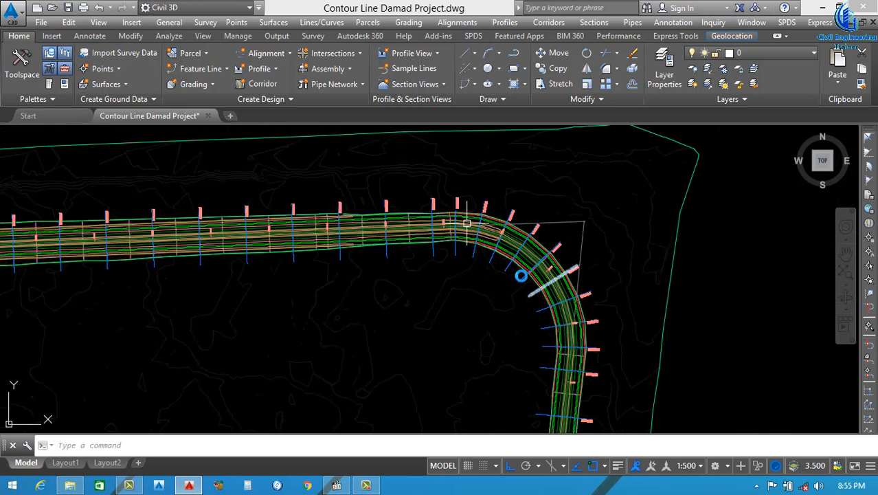
{"action": "scroll", "coordinate": [531, 237], "scroll_direction": "down", "scroll_amount": 1}
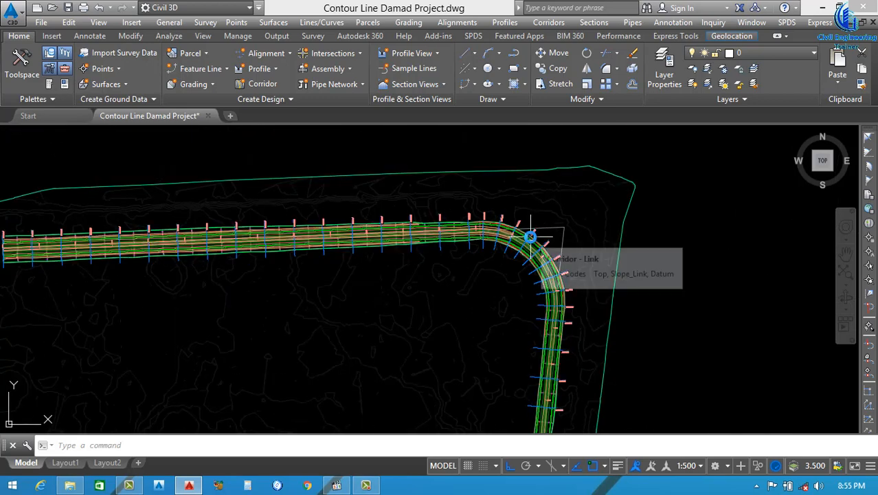
{"action": "scroll", "coordinate": [530, 237], "scroll_direction": "up", "scroll_amount": 2}
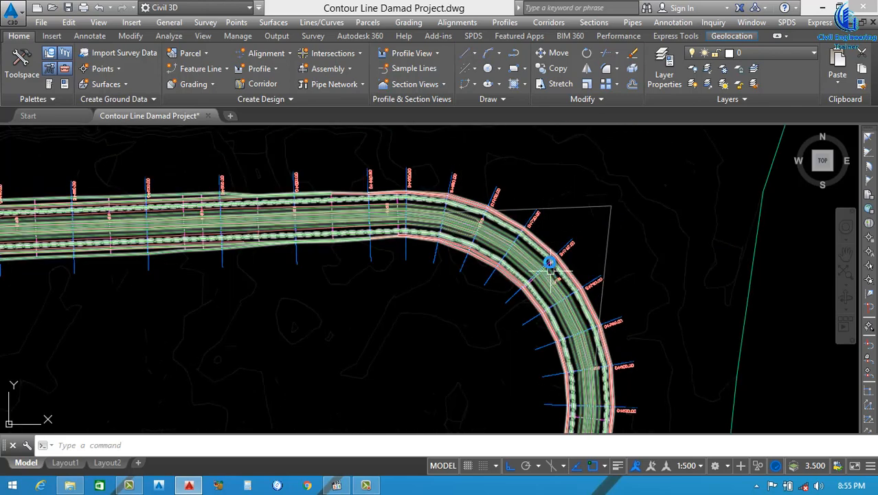
{"action": "scroll", "coordinate": [550, 240], "scroll_direction": "down", "scroll_amount": 4}
{"action": "scroll", "coordinate": [549, 323], "scroll_direction": "down", "scroll_amount": 4}
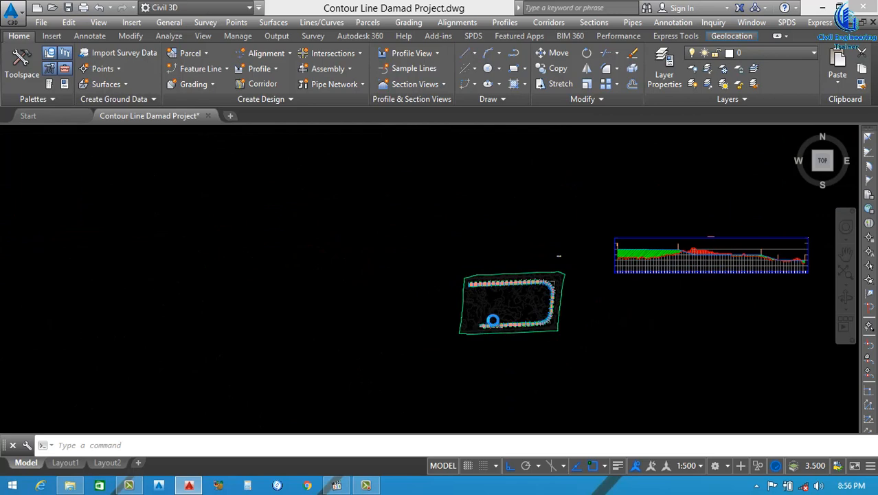
{"action": "scroll", "coordinate": [570, 316], "scroll_direction": "up", "scroll_amount": 10}
{"action": "scroll", "coordinate": [446, 312], "scroll_direction": "down", "scroll_amount": 5}
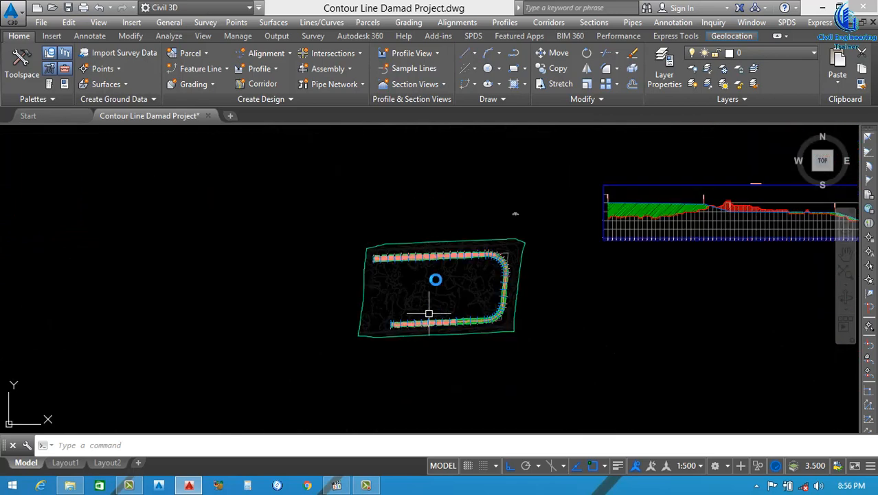
{"action": "scroll", "coordinate": [428, 251], "scroll_direction": "up", "scroll_amount": 5}
{"action": "scroll", "coordinate": [380, 247], "scroll_direction": "up", "scroll_amount": 5}
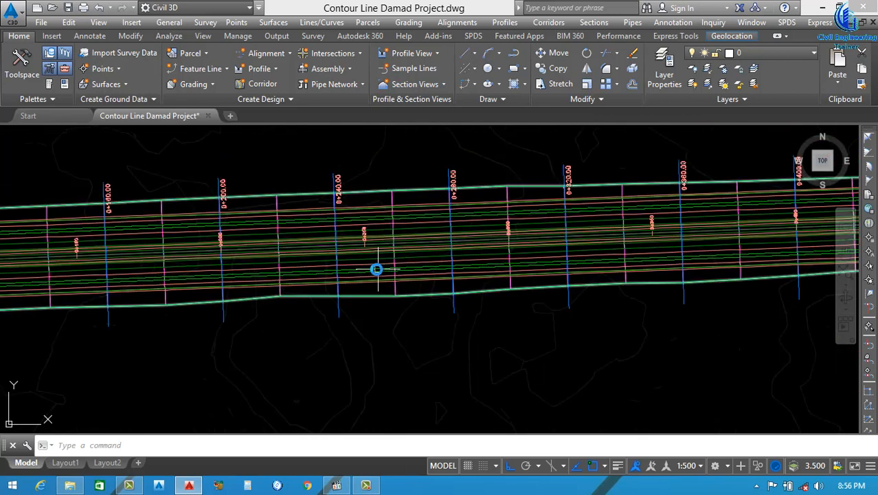
{"action": "left_click", "coordinate": [373, 255]}
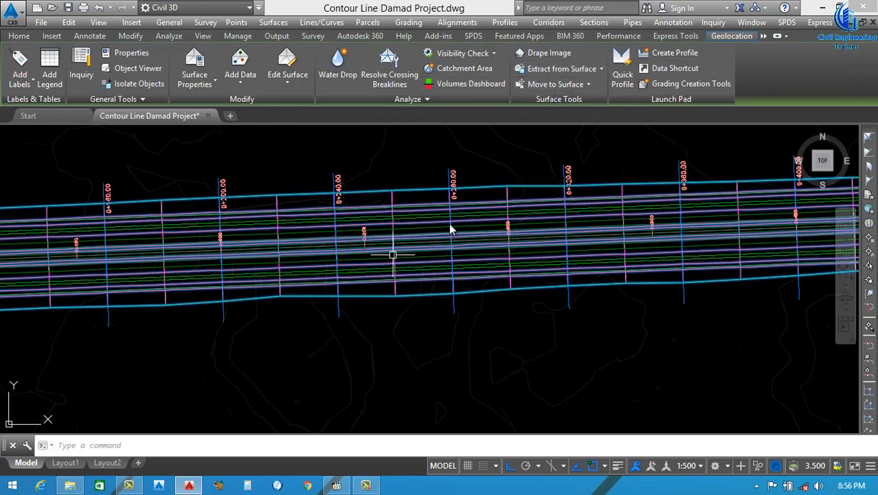
{"action": "scroll", "coordinate": [245, 237], "scroll_direction": "down", "scroll_amount": 3}
{"action": "scroll", "coordinate": [171, 248], "scroll_direction": "up", "scroll_amount": 4}
{"action": "key", "text": "Escape"}
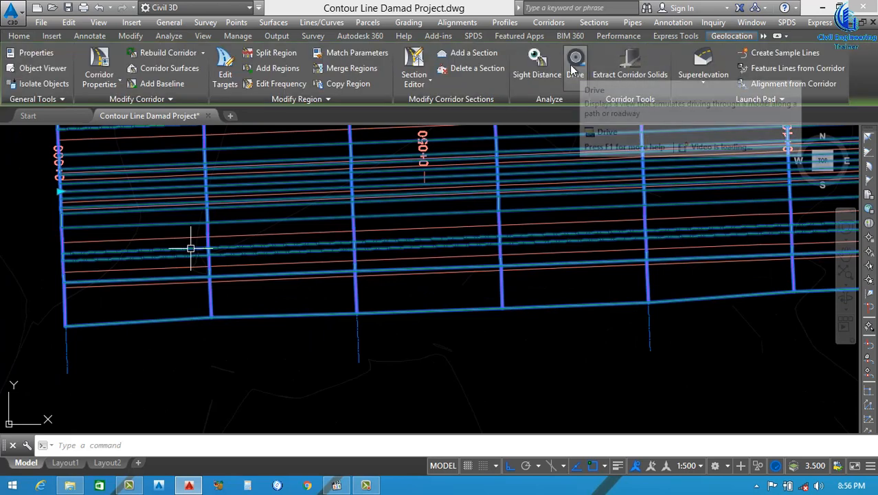
- Start the Drive view of the corridor along the channel's central flowline feature line from station 0+000
{"action": "left_click", "coordinate": [571, 84]}
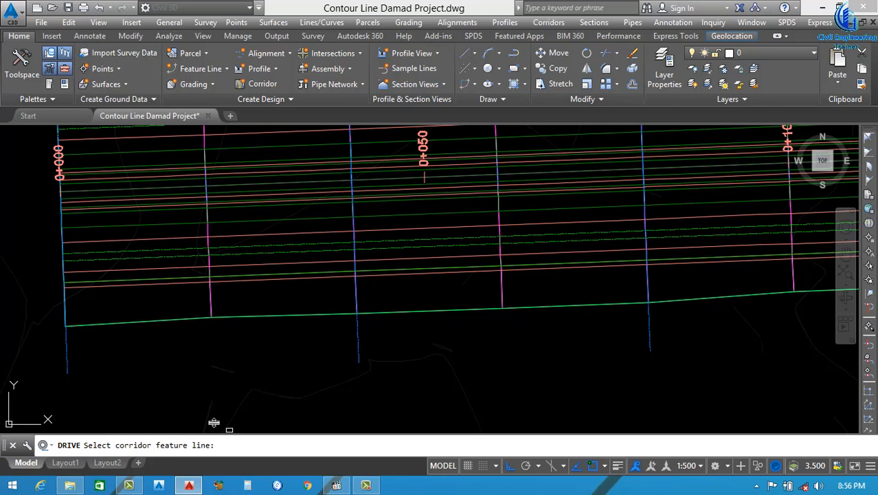
{"action": "scroll", "coordinate": [267, 366], "scroll_direction": "down", "scroll_amount": 3}
{"action": "scroll", "coordinate": [161, 273], "scroll_direction": "up", "scroll_amount": 5}
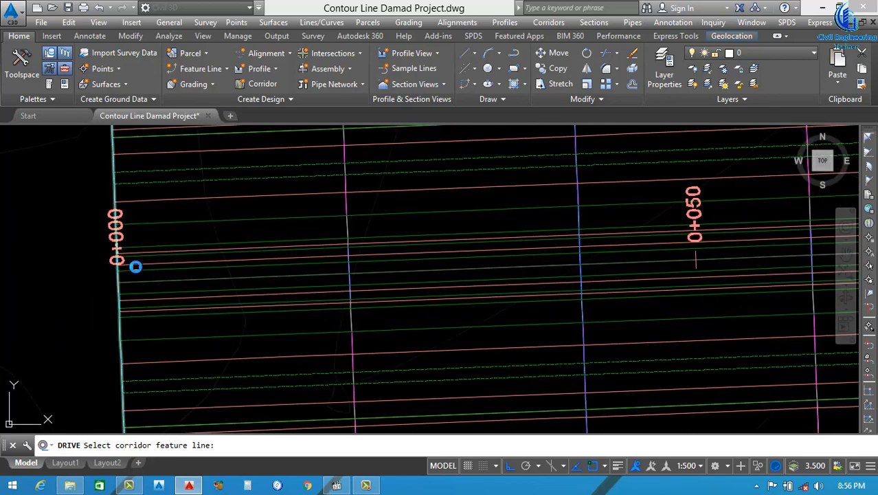
{"action": "scroll", "coordinate": [172, 268], "scroll_direction": "down", "scroll_amount": 3}
{"action": "scroll", "coordinate": [206, 270], "scroll_direction": "up", "scroll_amount": 2}
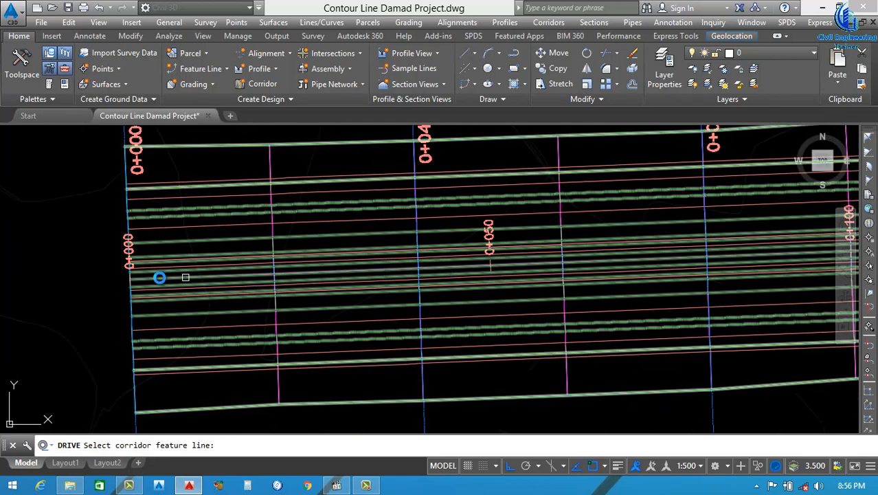
{"action": "scroll", "coordinate": [127, 274], "scroll_direction": "up", "scroll_amount": 5}
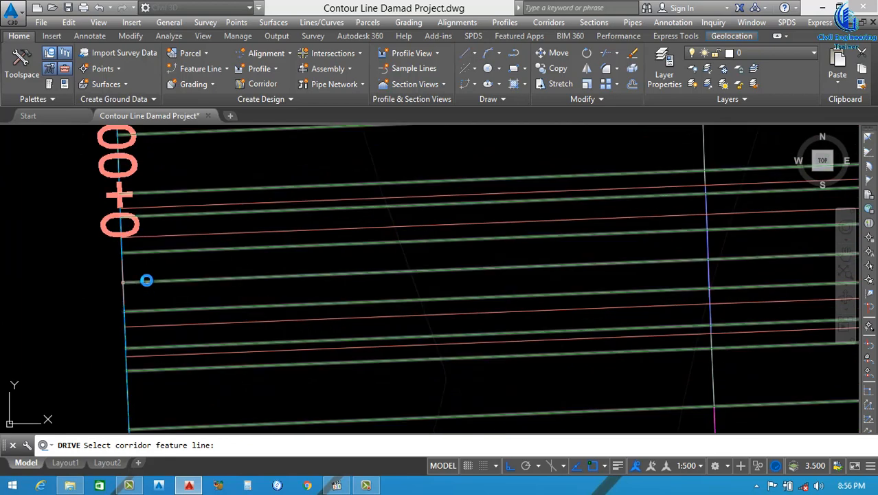
{"action": "left_click", "coordinate": [147, 279]}
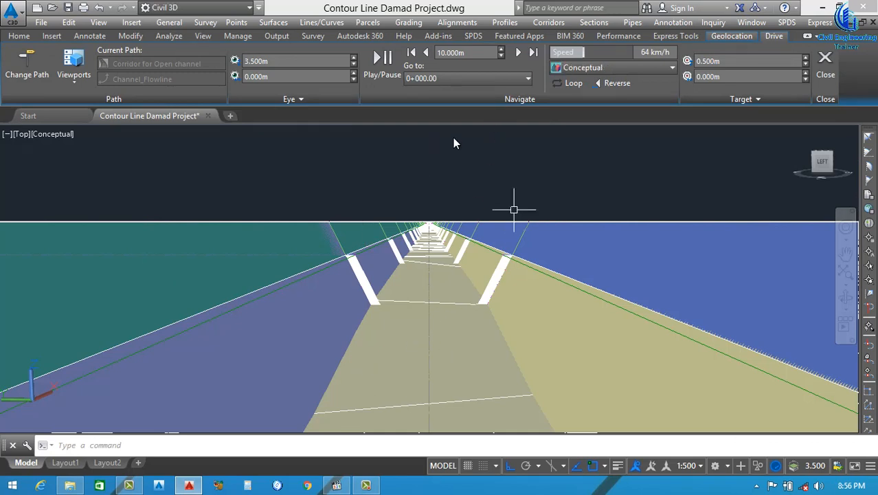
- Play the drive simulation along the channel flowline, stop it near station 1+660, and close the Drive view
{"action": "left_click", "coordinate": [378, 62]}
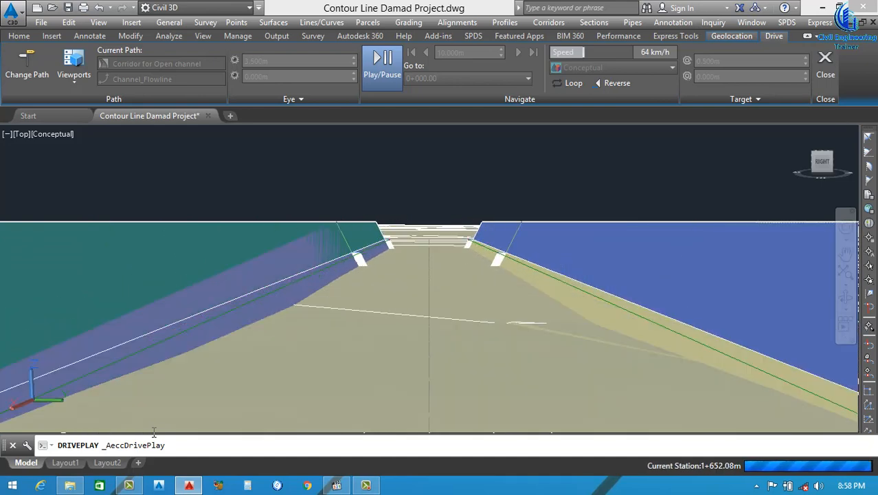
{"action": "key", "text": "Escape"}
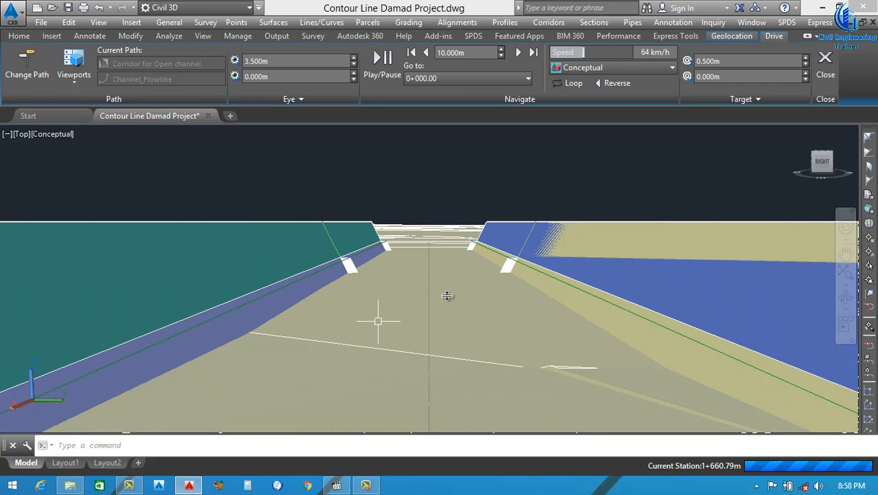
{"action": "left_click", "coordinate": [825, 59]}
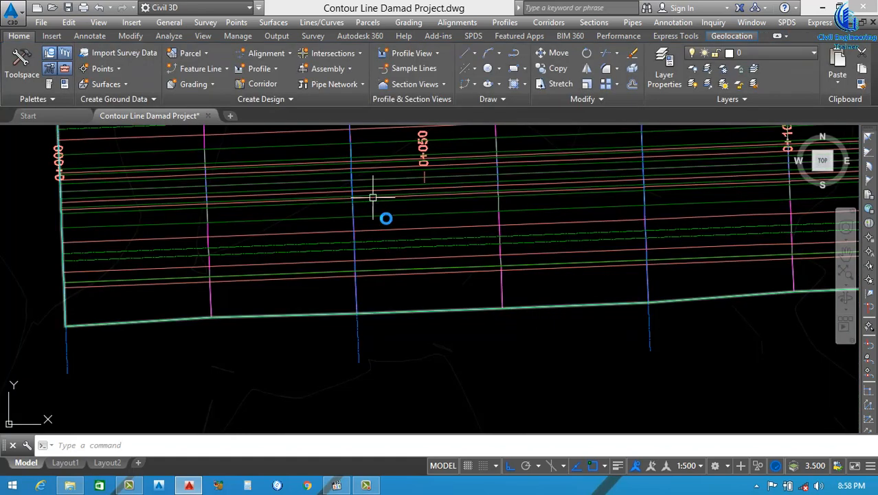
- Display the channel corridor in the Object Viewer and set the view to Front
{"action": "scroll", "coordinate": [395, 231], "scroll_direction": "down", "scroll_amount": 3}
{"action": "scroll", "coordinate": [365, 252], "scroll_direction": "up", "scroll_amount": 3}
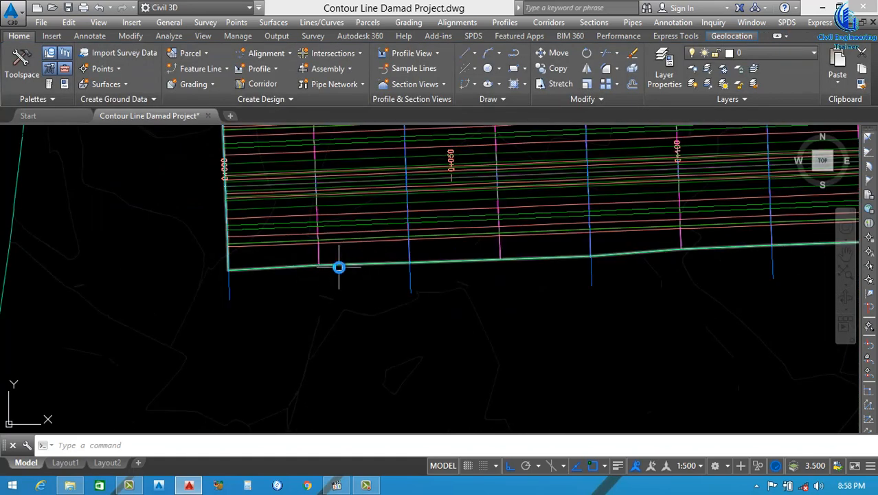
{"action": "left_click", "coordinate": [347, 227]}
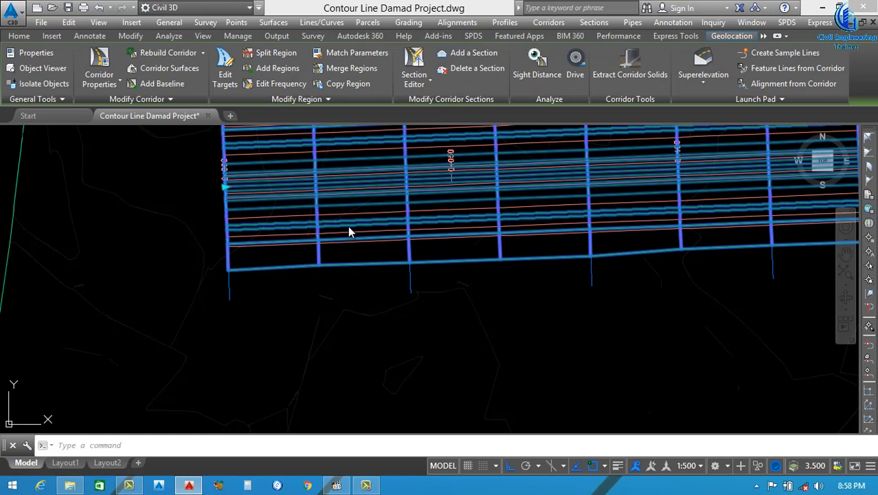
{"action": "right_click", "coordinate": [347, 212]}
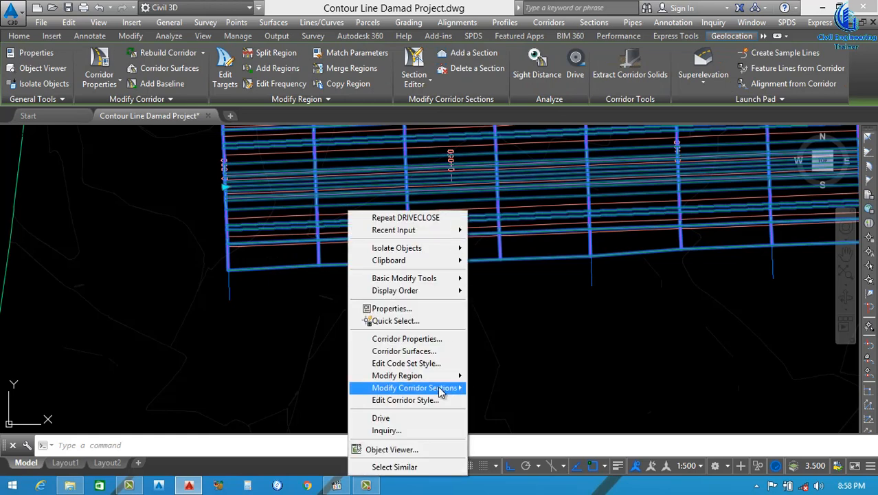
{"action": "left_click", "coordinate": [408, 450]}
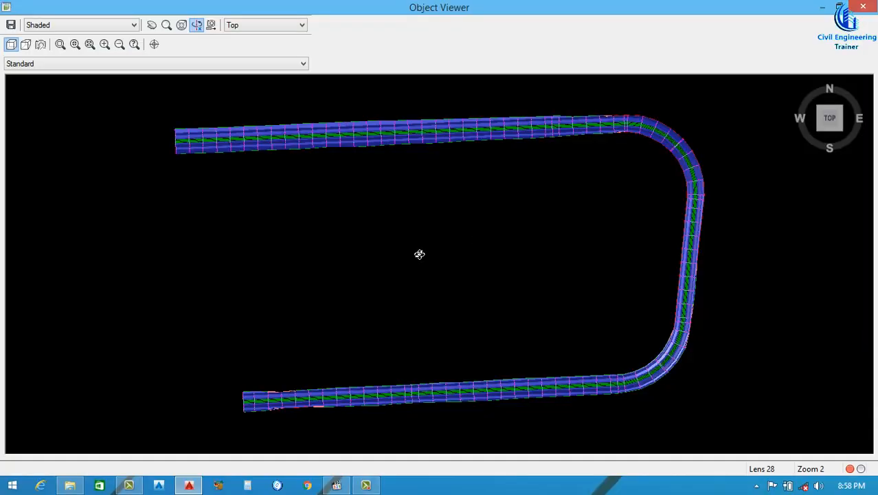
{"action": "left_click", "coordinate": [289, 26]}
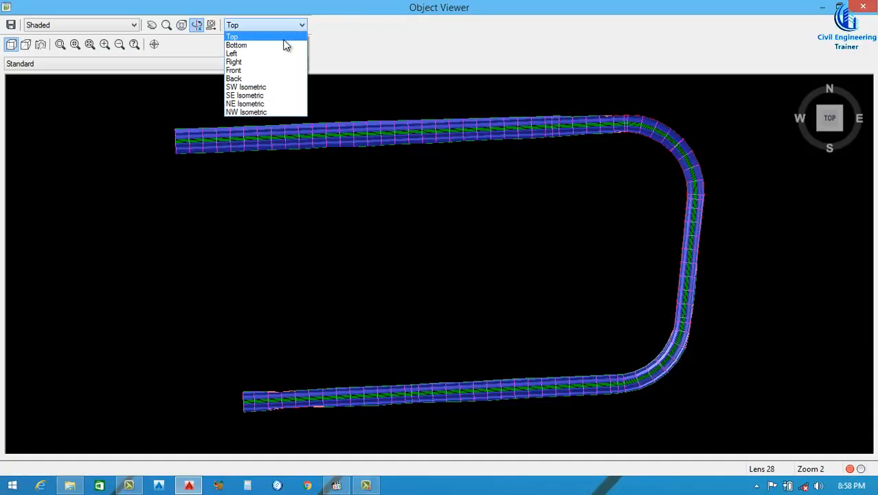
{"action": "left_click", "coordinate": [241, 70]}
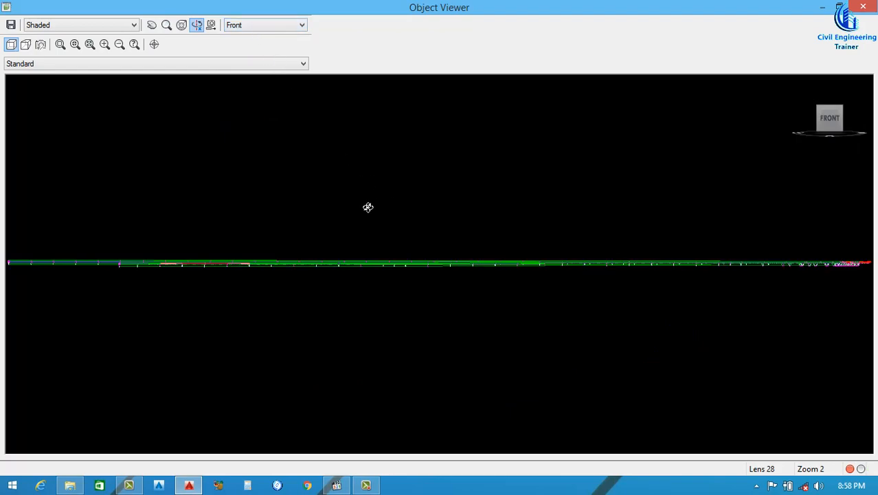
- Examine the shaded corridor in 3D from the front and left sides, covering both straights and bends
{"action": "left_click_drag", "start_coordinate": [367, 207], "coordinate": [374, 251]}
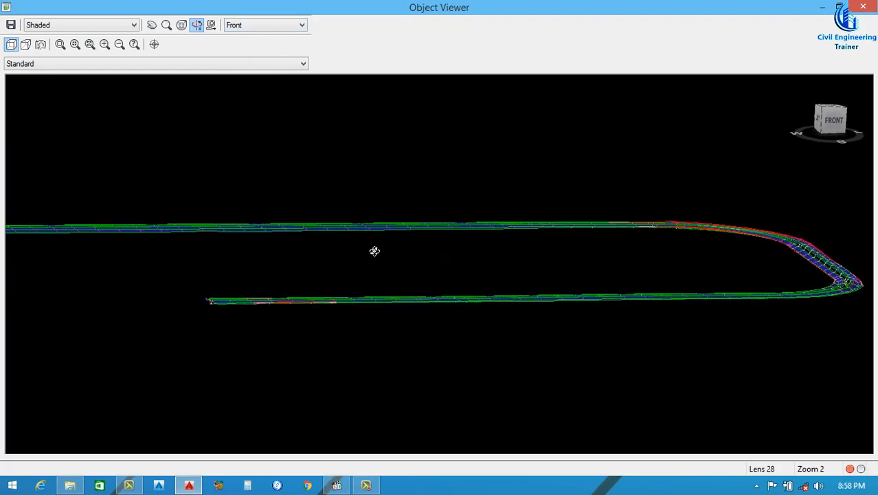
{"action": "left_click_drag", "start_coordinate": [334, 299], "coordinate": [379, 296]}
{"action": "scroll", "coordinate": [403, 264], "scroll_direction": "down", "scroll_amount": 5}
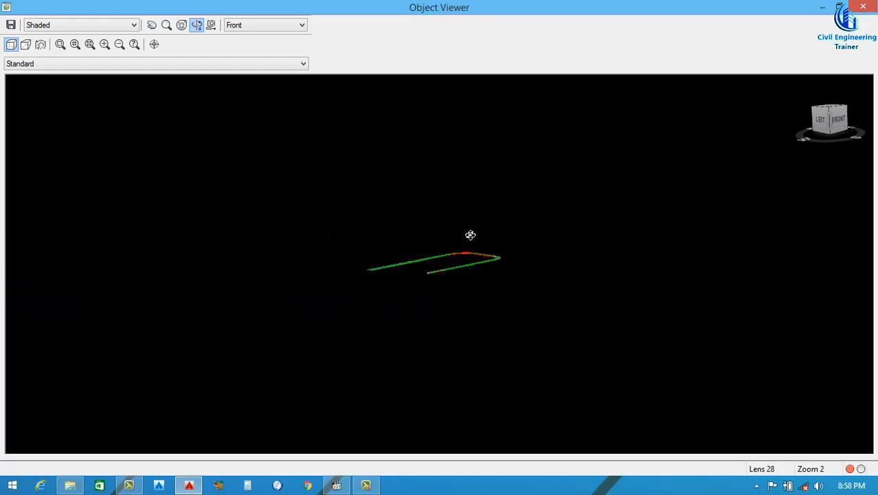
{"action": "left_click_drag", "start_coordinate": [441, 274], "coordinate": [378, 296]}
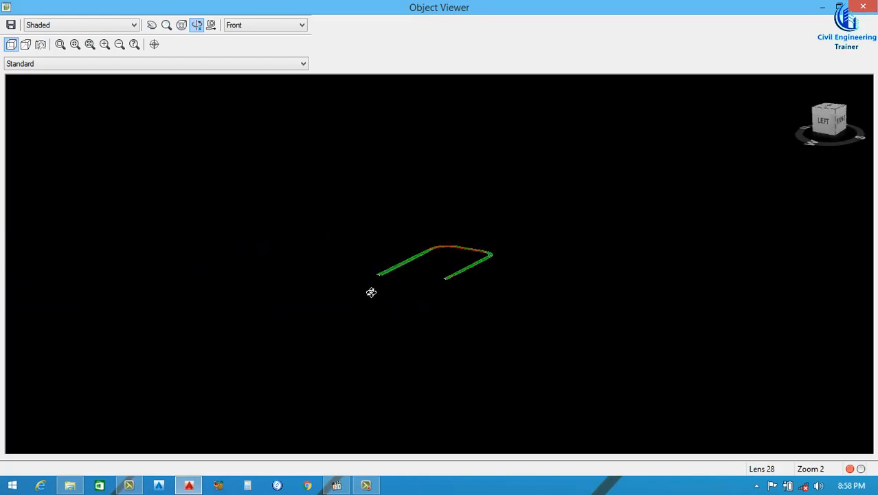
{"action": "scroll", "coordinate": [367, 282], "scroll_direction": "up", "scroll_amount": 5}
{"action": "scroll", "coordinate": [374, 290], "scroll_direction": "down", "scroll_amount": 5}
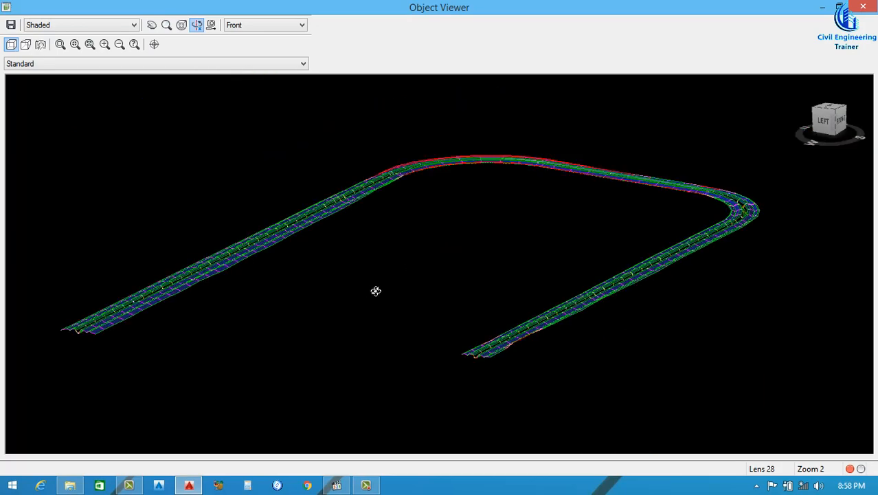
{"action": "left_click_drag", "start_coordinate": [374, 290], "coordinate": [332, 325]}
{"action": "scroll", "coordinate": [287, 328], "scroll_direction": "up", "scroll_amount": 5}
{"action": "scroll", "coordinate": [327, 301], "scroll_direction": "down", "scroll_amount": 5}
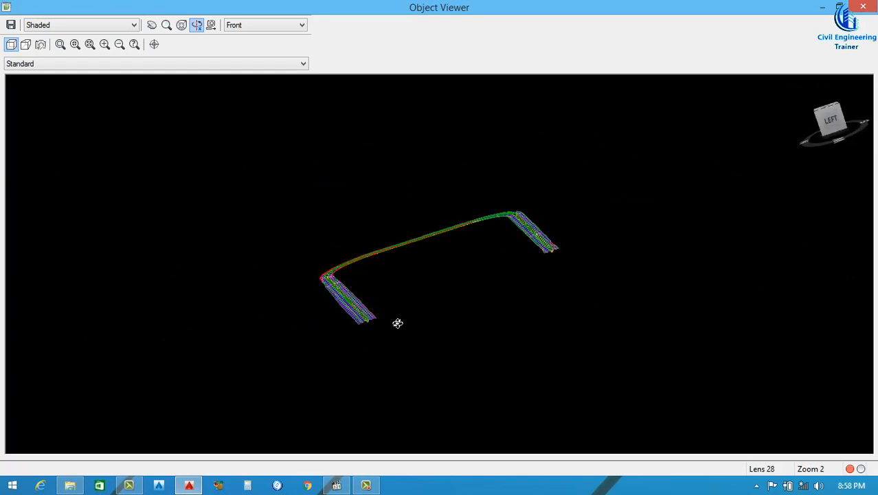
- Inspect the channel's open end, cross-sections and side slopes up close from the left side
{"action": "left_click_drag", "start_coordinate": [424, 335], "coordinate": [425, 333]}
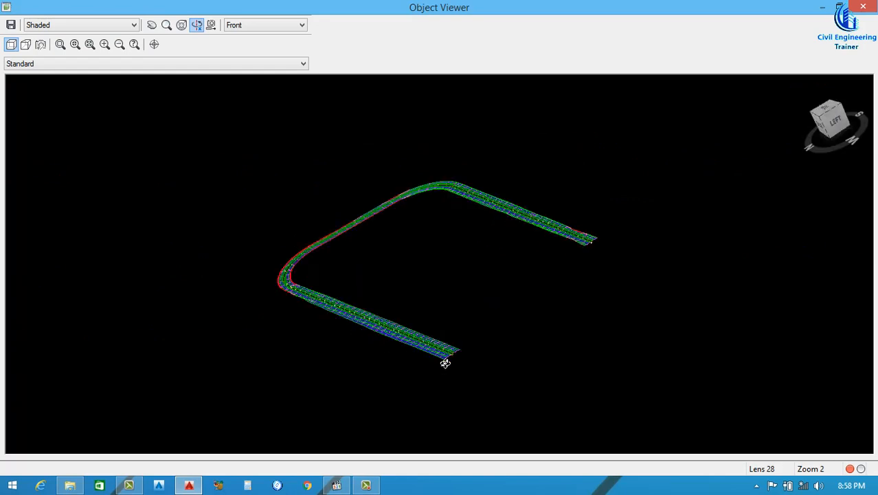
{"action": "scroll", "coordinate": [445, 363], "scroll_direction": "up", "scroll_amount": 5}
{"action": "scroll", "coordinate": [397, 337], "scroll_direction": "down", "scroll_amount": 5}
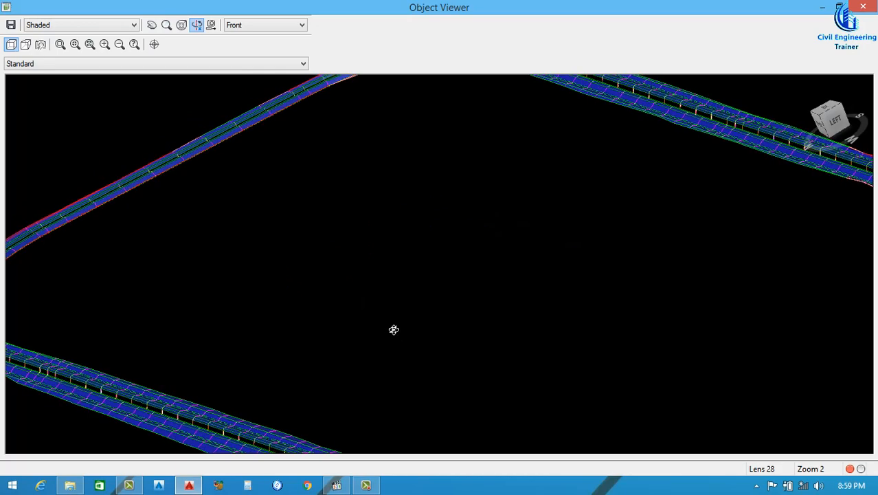
{"action": "scroll", "coordinate": [384, 315], "scroll_direction": "down", "scroll_amount": 5}
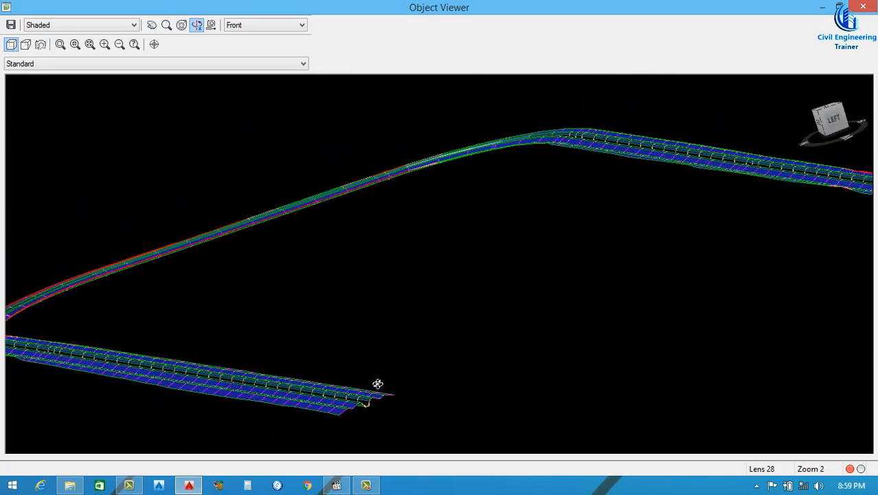
{"action": "scroll", "coordinate": [384, 364], "scroll_direction": "up", "scroll_amount": 2}
{"action": "left_click_drag", "start_coordinate": [384, 364], "coordinate": [360, 386]}
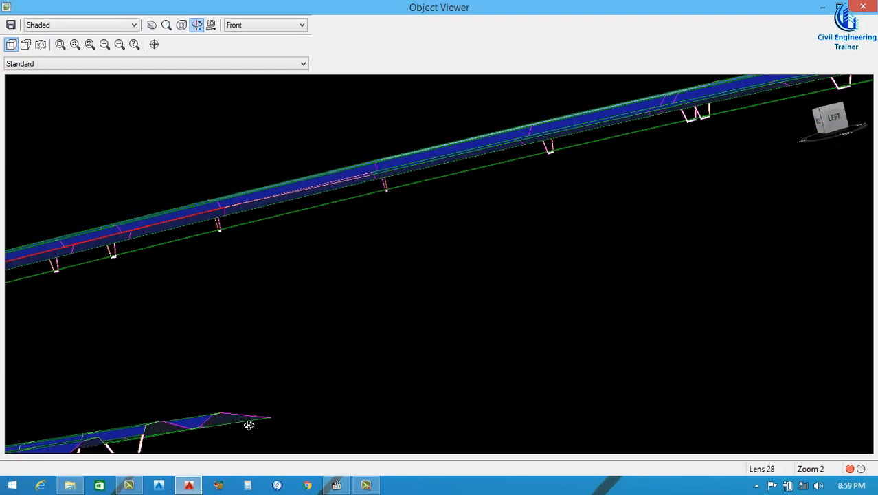
{"action": "left_click_drag", "start_coordinate": [249, 424], "coordinate": [341, 370]}
{"action": "left_click_drag", "start_coordinate": [314, 341], "coordinate": [318, 335]}
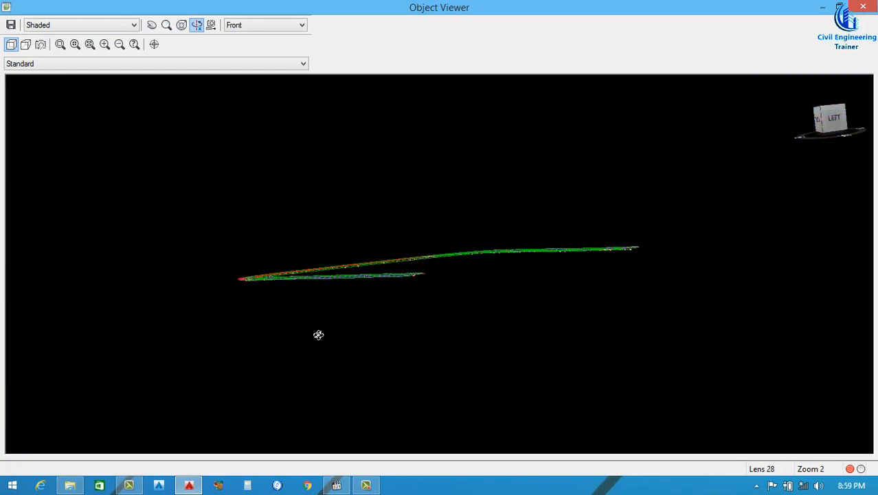
- Examine the whole corridor from its back and right sides, and close the Object Viewer
{"action": "left_click_drag", "start_coordinate": [371, 338], "coordinate": [290, 335]}
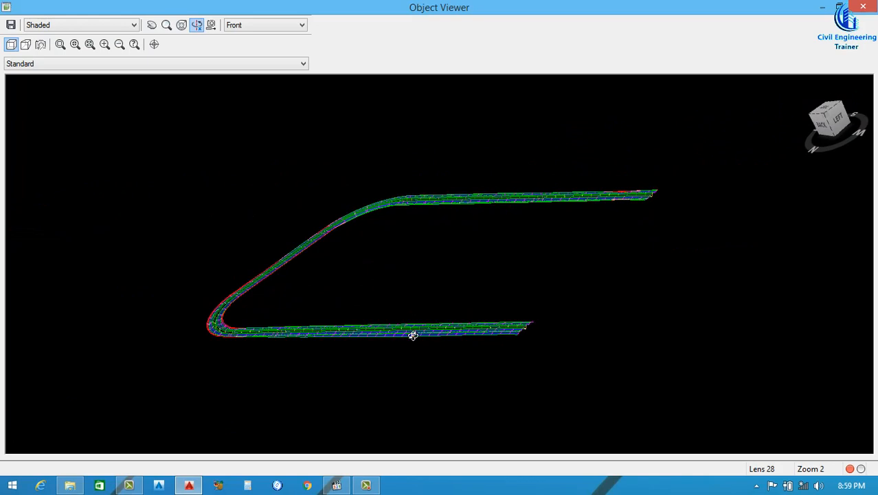
{"action": "left_click_drag", "start_coordinate": [360, 336], "coordinate": [312, 347]}
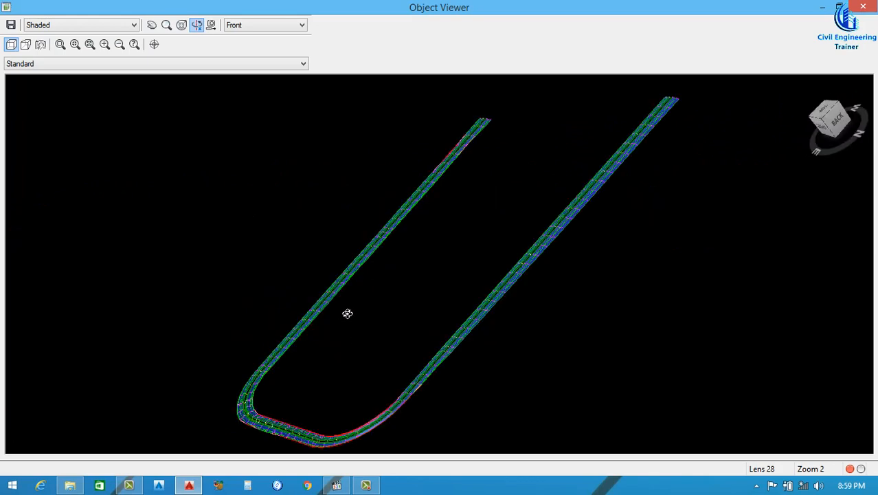
{"action": "left_click_drag", "start_coordinate": [347, 314], "coordinate": [379, 282]}
{"action": "left_click_drag", "start_coordinate": [355, 330], "coordinate": [349, 334]}
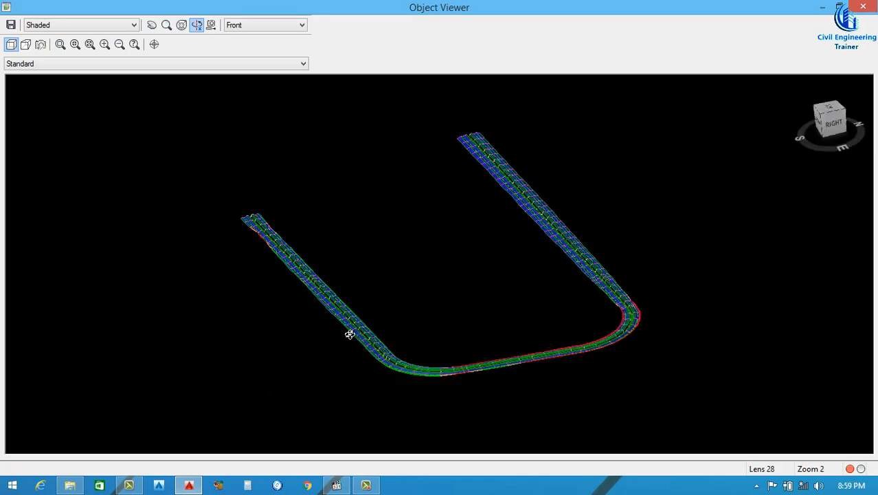
{"action": "left_click_drag", "start_coordinate": [381, 306], "coordinate": [386, 306]}
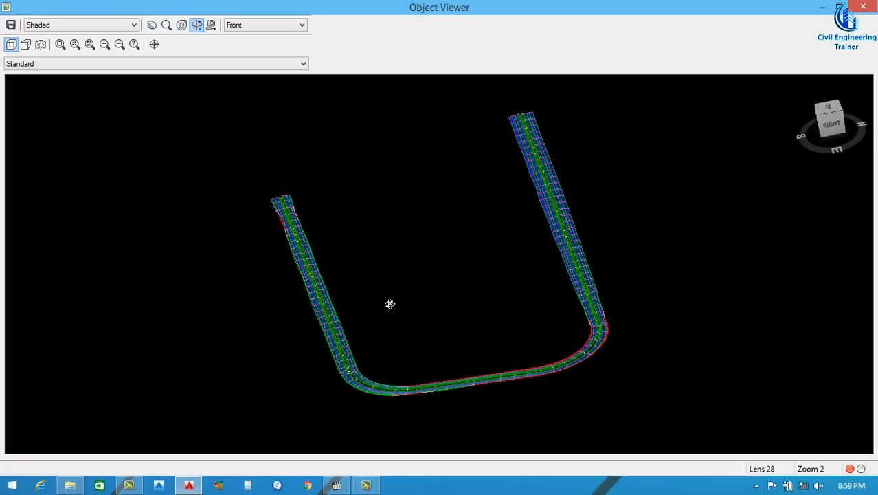
{"action": "key", "text": "Escape"}
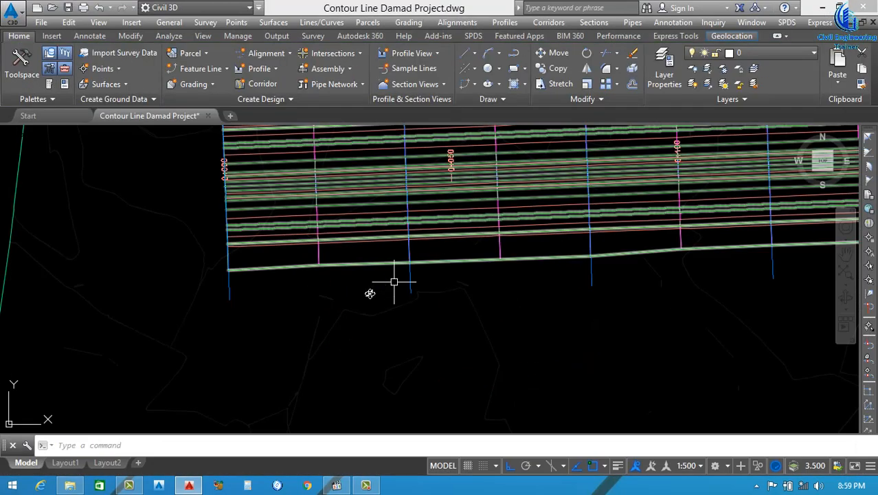
- Review the site plan beside the profile view, and the sample lines along the channel's southern straight
{"action": "scroll", "coordinate": [385, 309], "scroll_direction": "down", "scroll_amount": 4}
{"action": "scroll", "coordinate": [354, 282], "scroll_direction": "down", "scroll_amount": 3}
{"action": "scroll", "coordinate": [425, 265], "scroll_direction": "up", "scroll_amount": 2}
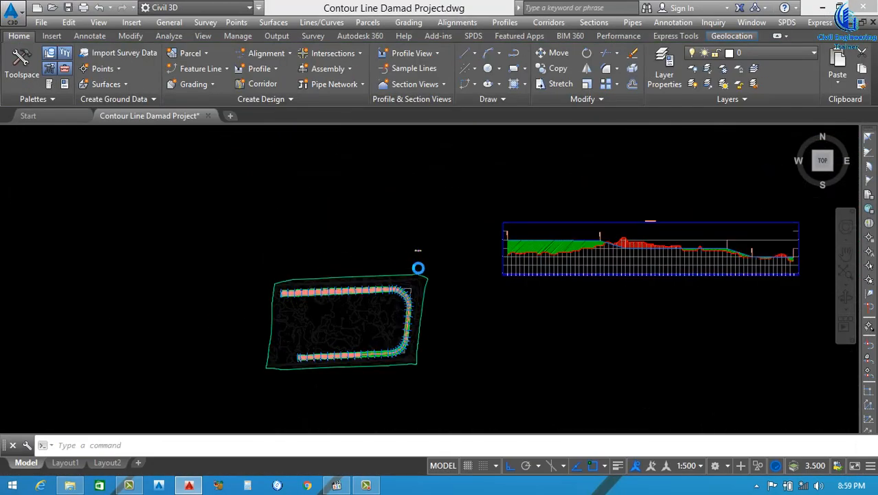
{"action": "scroll", "coordinate": [437, 234], "scroll_direction": "down", "scroll_amount": 2}
{"action": "scroll", "coordinate": [372, 292], "scroll_direction": "up", "scroll_amount": 1}
{"action": "scroll", "coordinate": [372, 292], "scroll_direction": "up", "scroll_amount": 2}
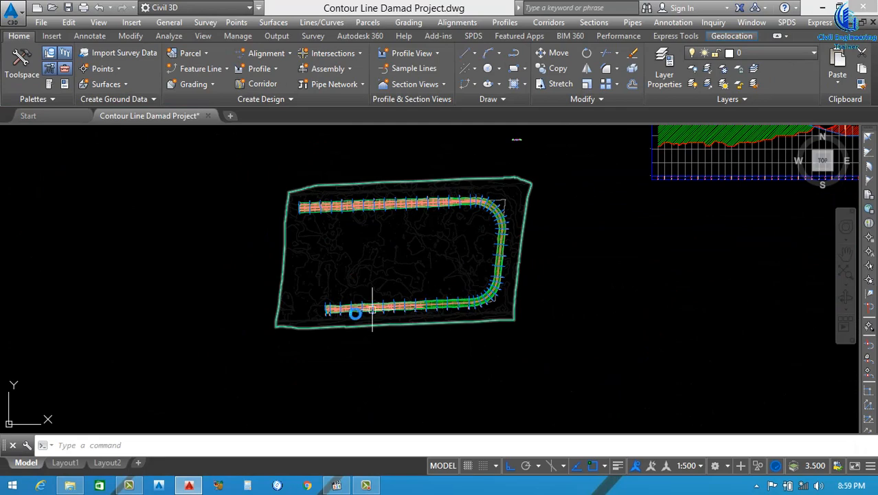
{"action": "scroll", "coordinate": [323, 308], "scroll_direction": "up", "scroll_amount": 4}
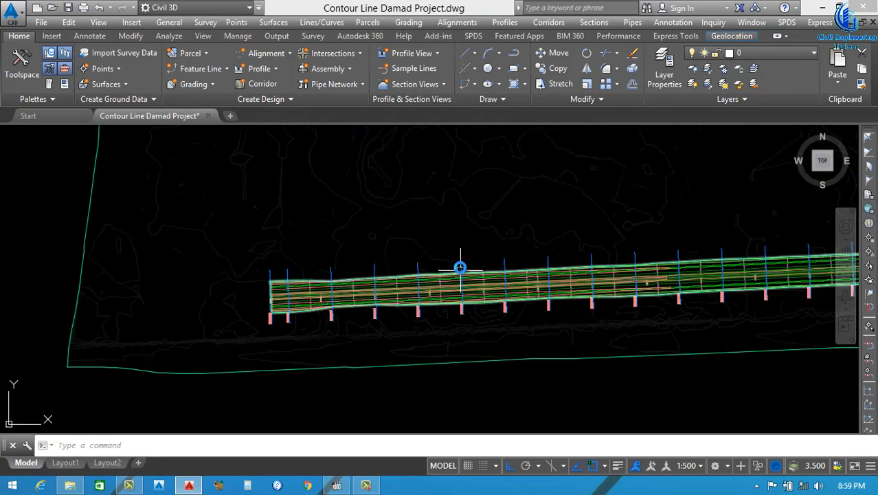
- Review the whole channel corridor in plan within the site boundary, including its sample lines
{"action": "scroll", "coordinate": [349, 309], "scroll_direction": "down", "scroll_amount": 4}
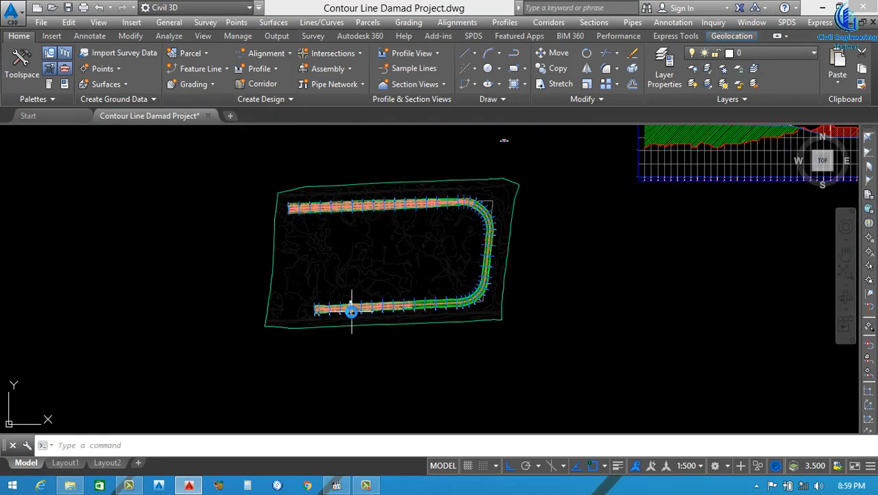
{"action": "scroll", "coordinate": [386, 288], "scroll_direction": "up", "scroll_amount": 3}
{"action": "scroll", "coordinate": [392, 288], "scroll_direction": "down", "scroll_amount": 3}
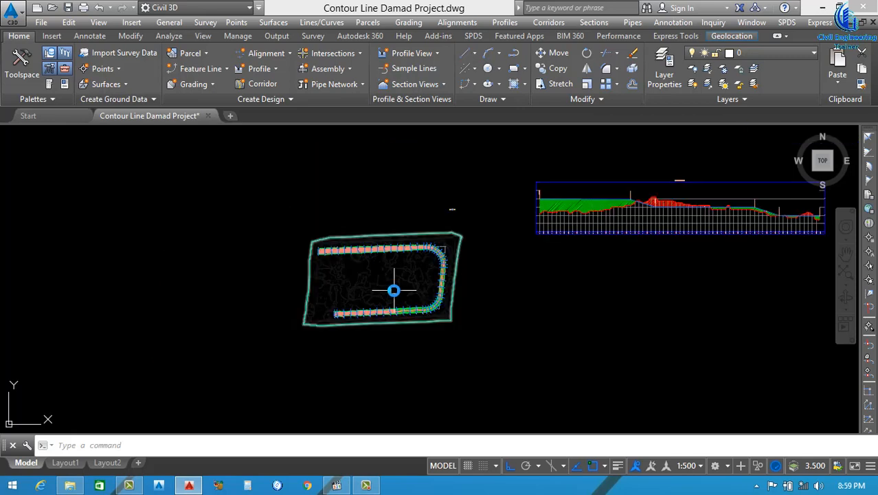
{"action": "scroll", "coordinate": [392, 288], "scroll_direction": "up", "scroll_amount": 3}
{"action": "scroll", "coordinate": [392, 288], "scroll_direction": "down", "scroll_amount": 3}
{"action": "scroll", "coordinate": [391, 288], "scroll_direction": "up", "scroll_amount": 3}
{"action": "scroll", "coordinate": [385, 282], "scroll_direction": "down", "scroll_amount": 2}
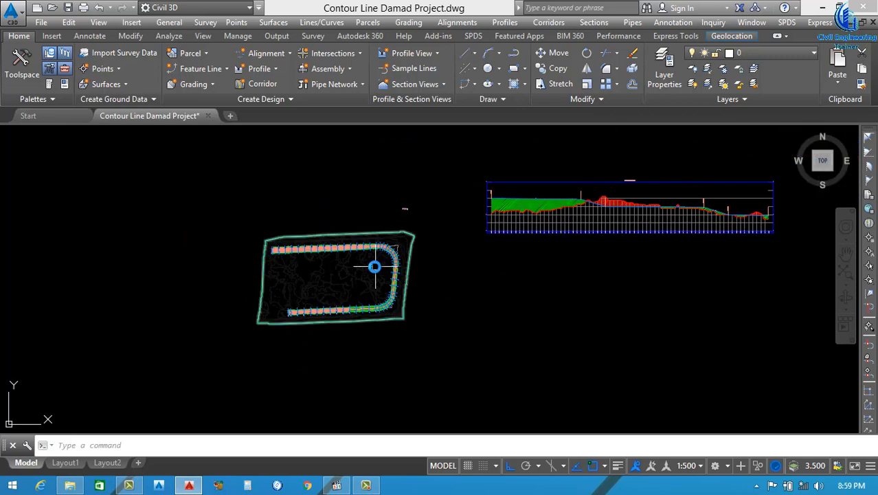
- Examine the cut and fill areas along the full profile view, and return to the channel corridor's plan
{"action": "middle_click_drag", "start_coordinate": [688, 226], "coordinate": [537, 257]}
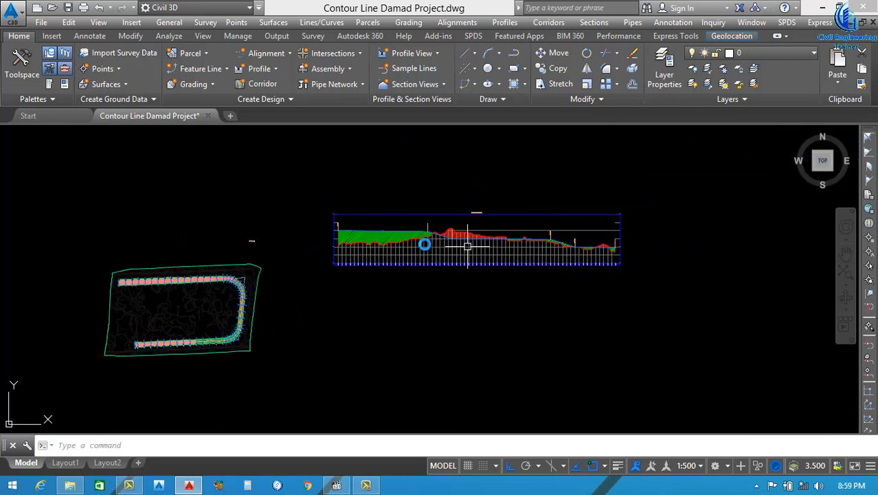
{"action": "scroll", "coordinate": [406, 237], "scroll_direction": "up", "scroll_amount": 3}
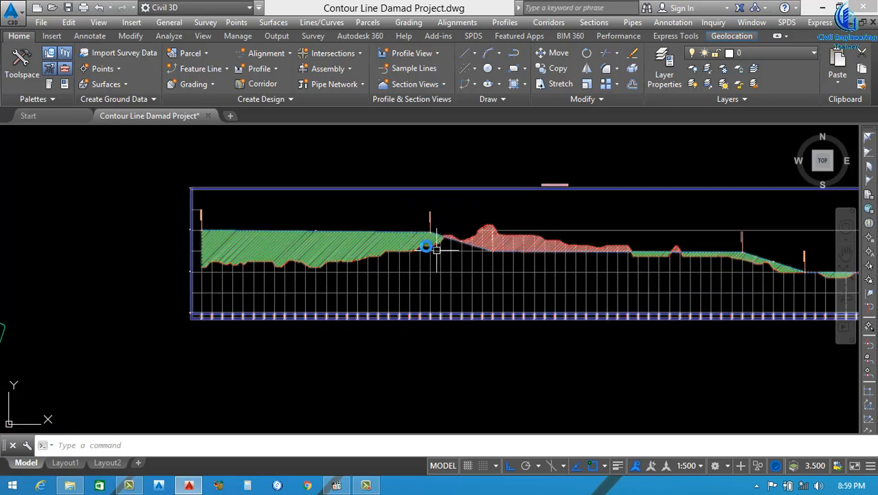
{"action": "middle_click_drag", "start_coordinate": [518, 262], "coordinate": [411, 277]}
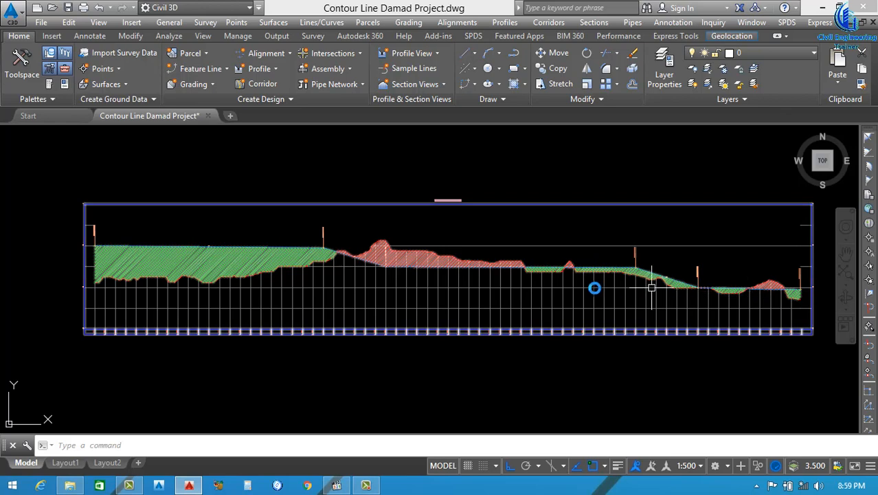
{"action": "scroll", "coordinate": [595, 282], "scroll_direction": "down", "scroll_amount": 4}
{"action": "scroll", "coordinate": [563, 283], "scroll_direction": "down", "scroll_amount": 2}
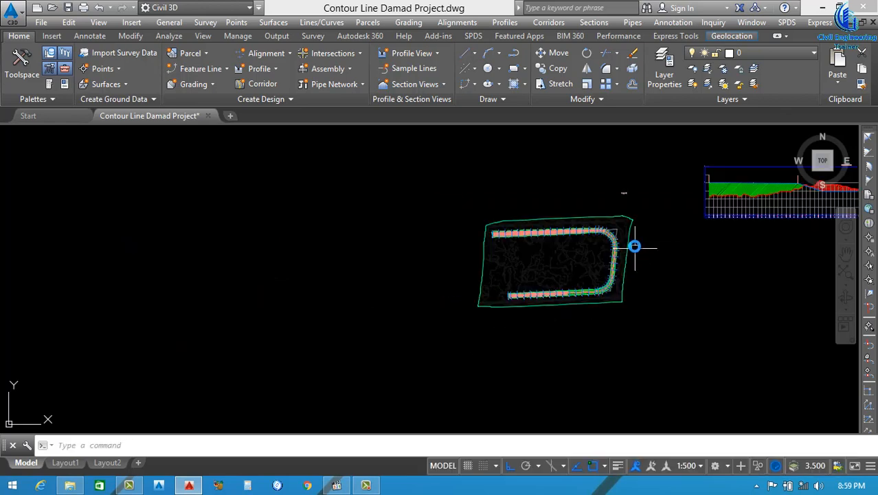
{"action": "scroll", "coordinate": [633, 245], "scroll_direction": "up", "scroll_amount": 4}
{"action": "scroll", "coordinate": [453, 289], "scroll_direction": "down", "scroll_amount": 2}
{"action": "middle_click_drag", "start_coordinate": [491, 291], "coordinate": [386, 278]}
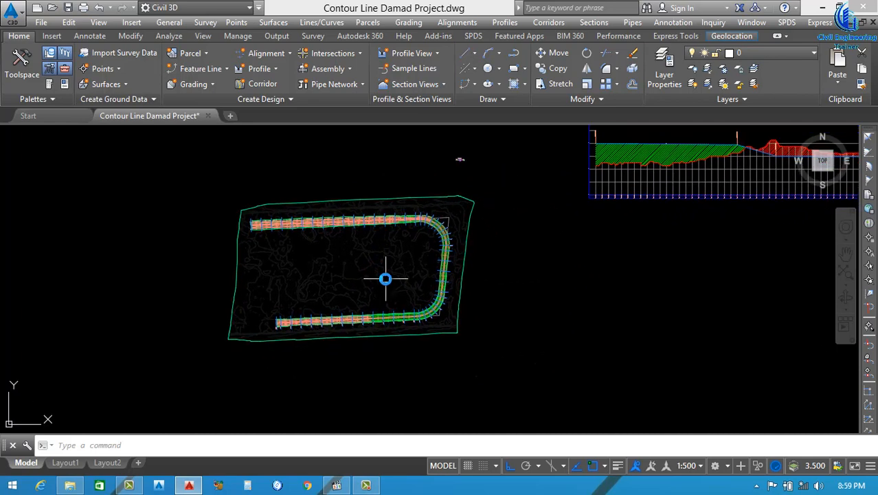